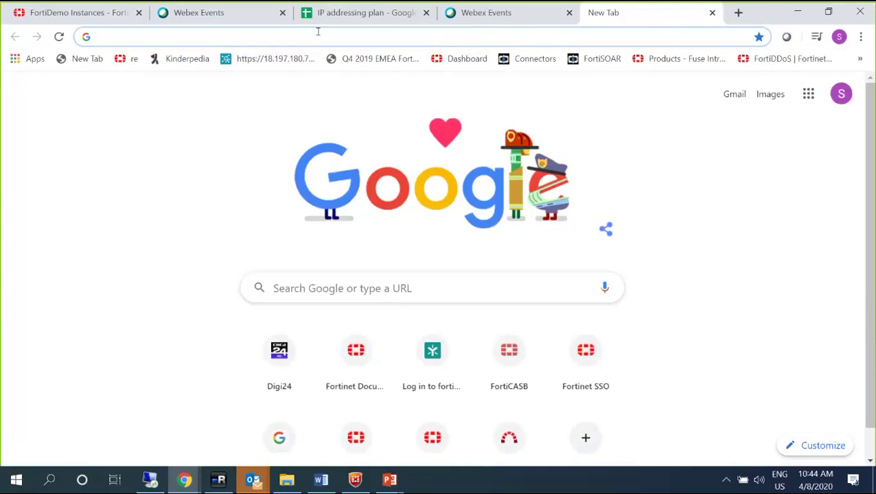
Open the SSL-VPN login page at 80.97.13.162 and log in with the user name and account password.
type("80.97.13.162")
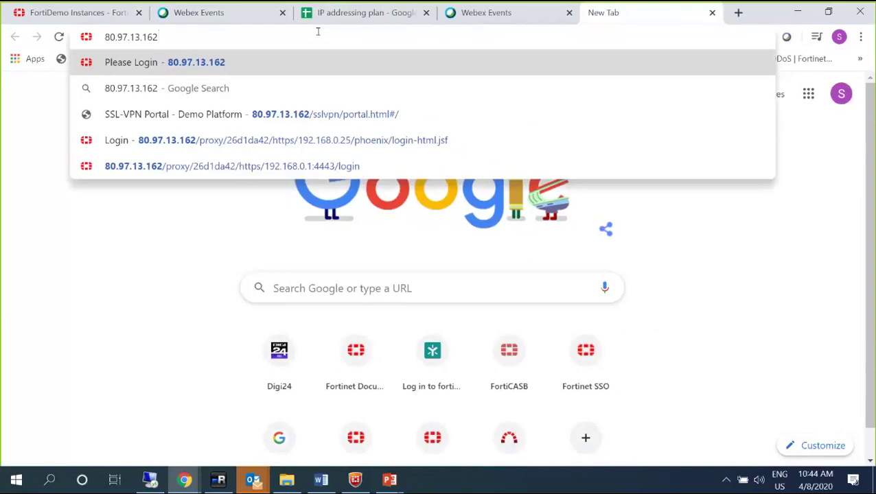
key("Return")
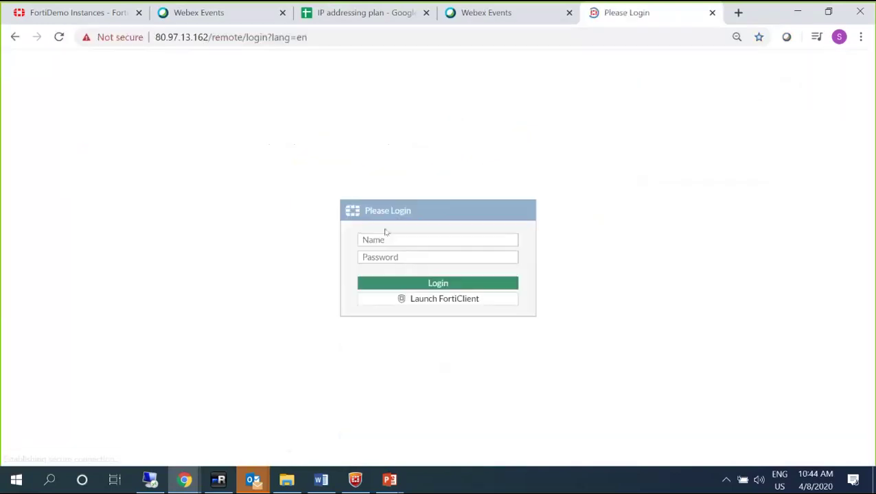
left_click(390, 241)
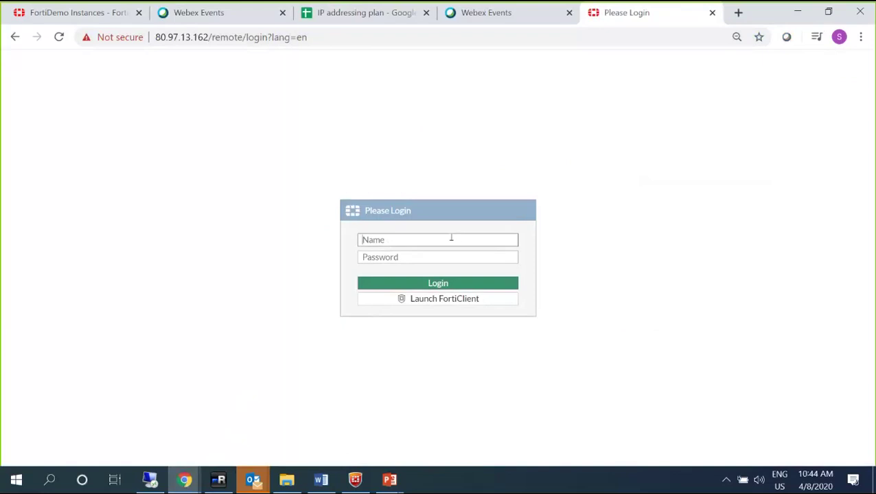
type("silviu")
key("Tab")
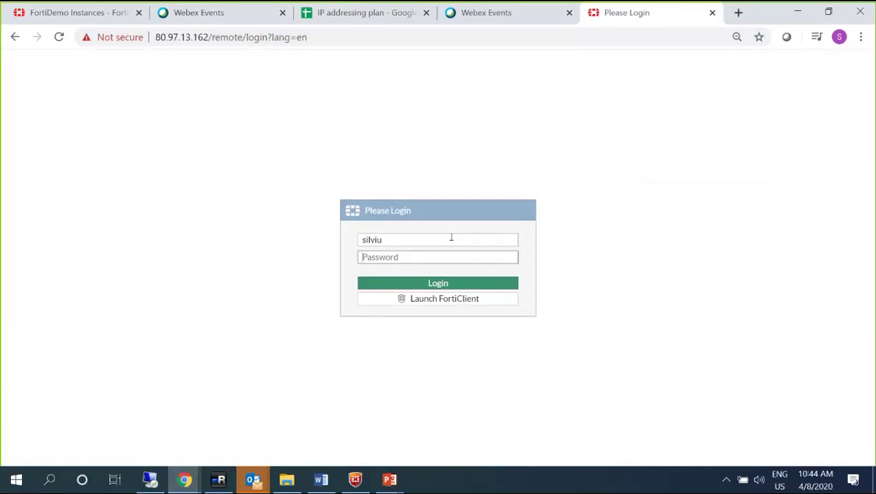
type("•••••••••••")
key("Return")
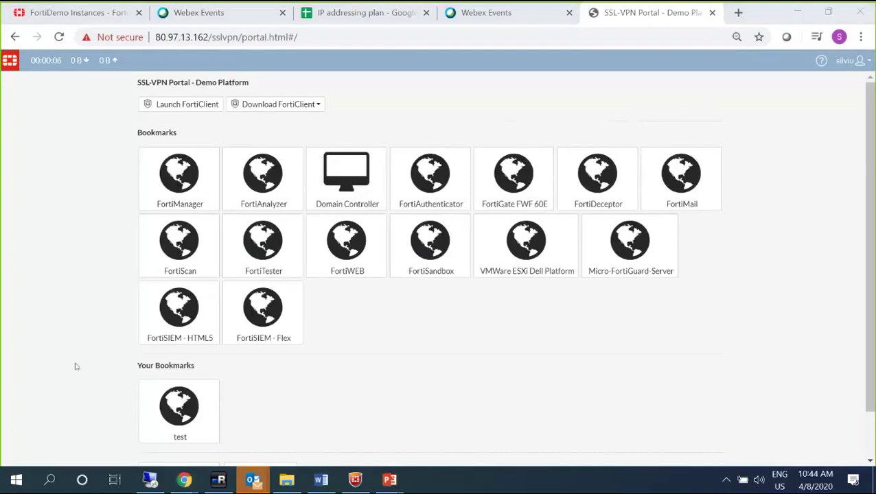
Launch the Domain Controller RDP bookmark from the portal and log in with the prefilled administrator account's password.
scroll(397, 337, "down", 1)
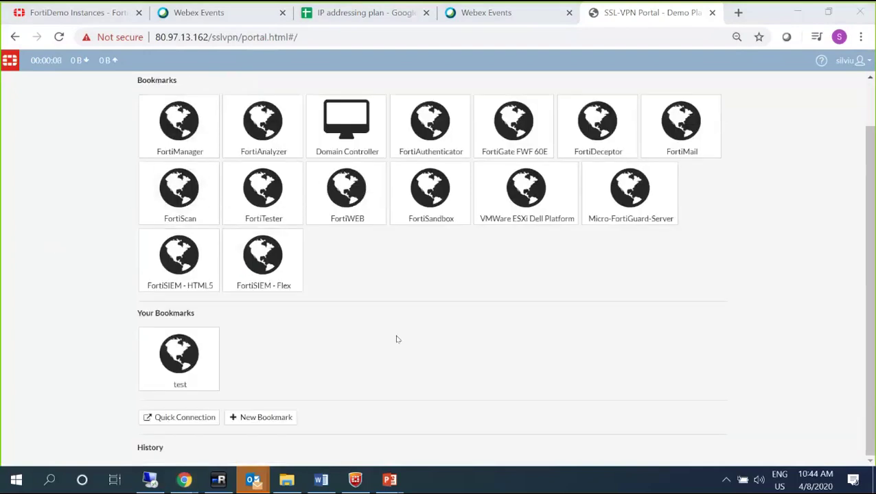
scroll(397, 339, "up", 1)
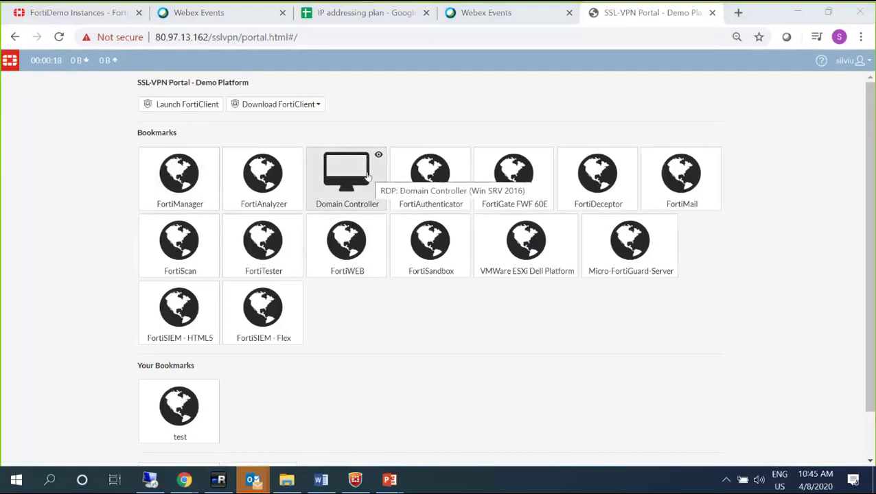
left_click(363, 175)
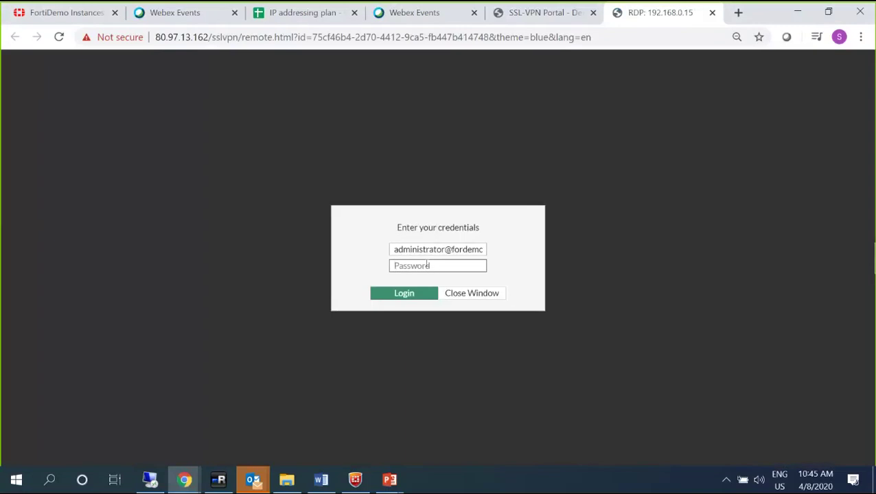
type("********")
key("Return")
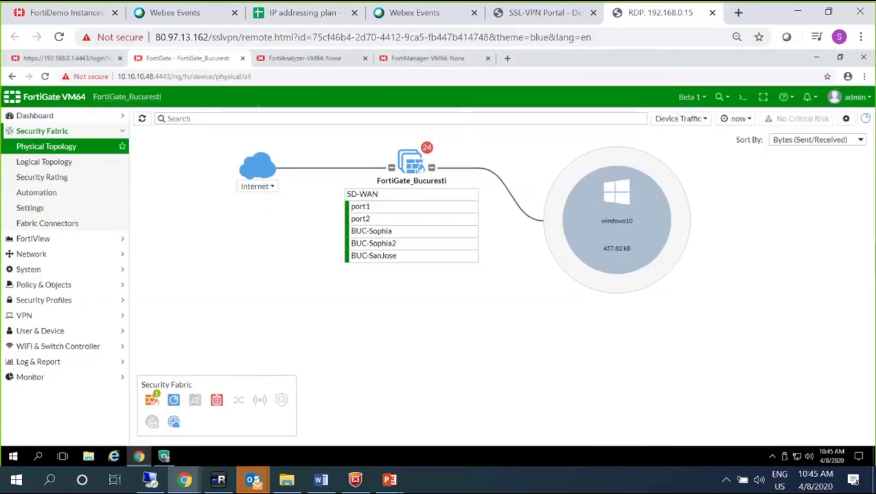
left_click(816, 60)
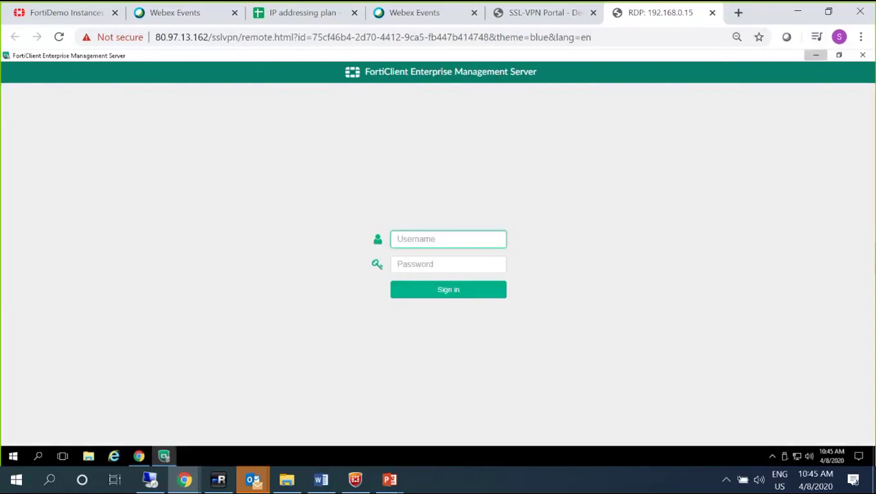
left_click(13, 456)
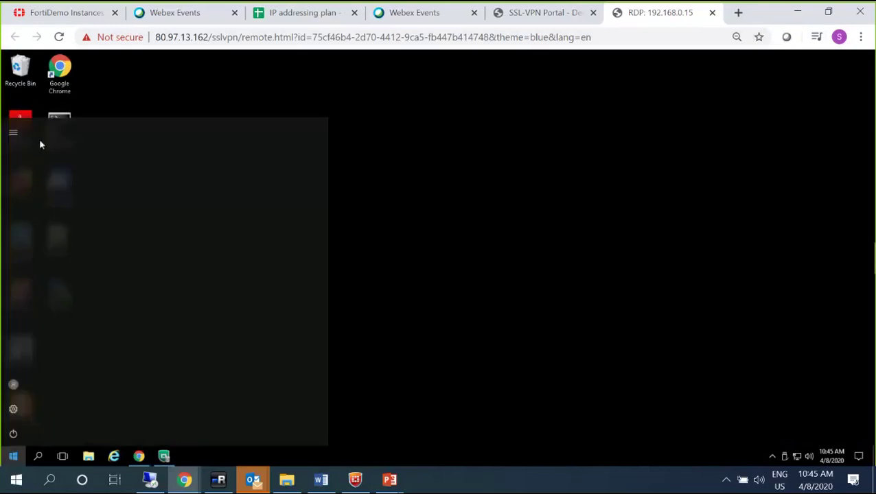
left_click(460, 177)
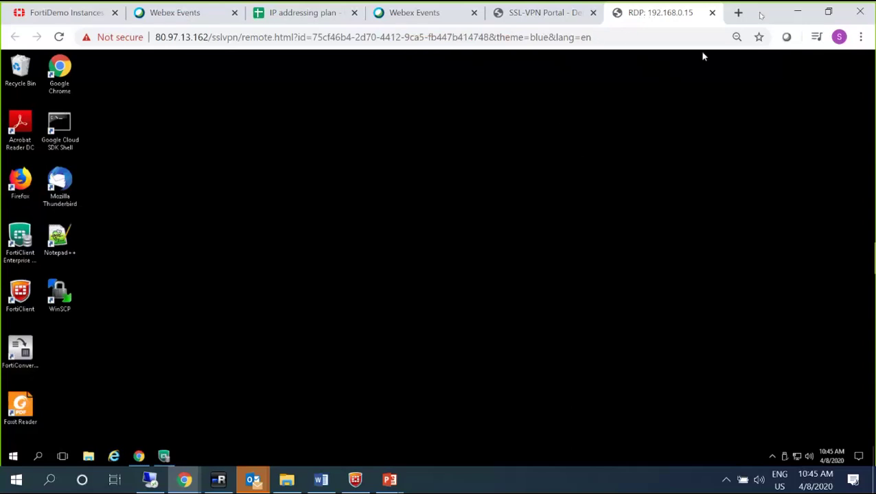
Return to the SSL-VPN portal and examine the Domain Controller bookmark's settings, leaving them without launching the connection.
left_click(563, 16)
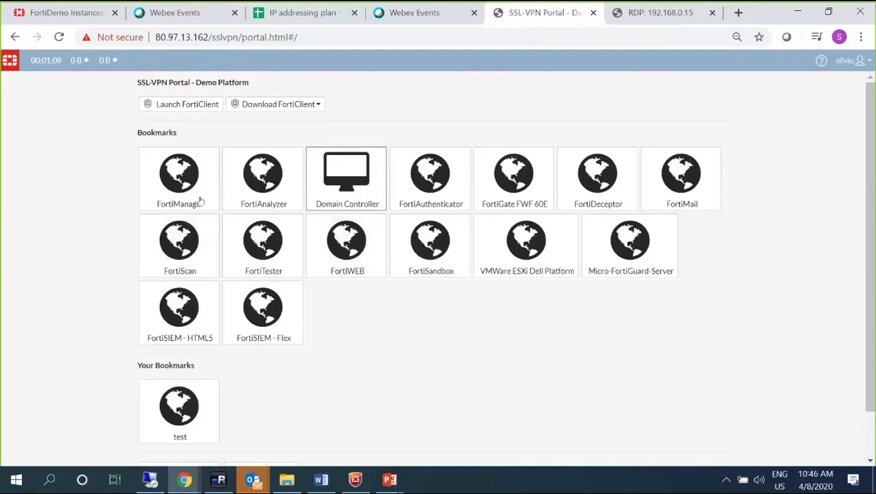
scroll(274, 357, "down", 1)
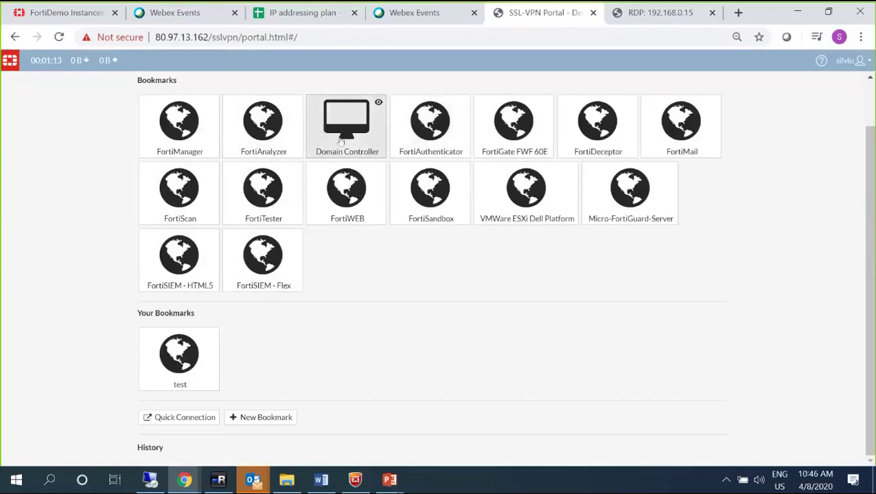
left_click(377, 102)
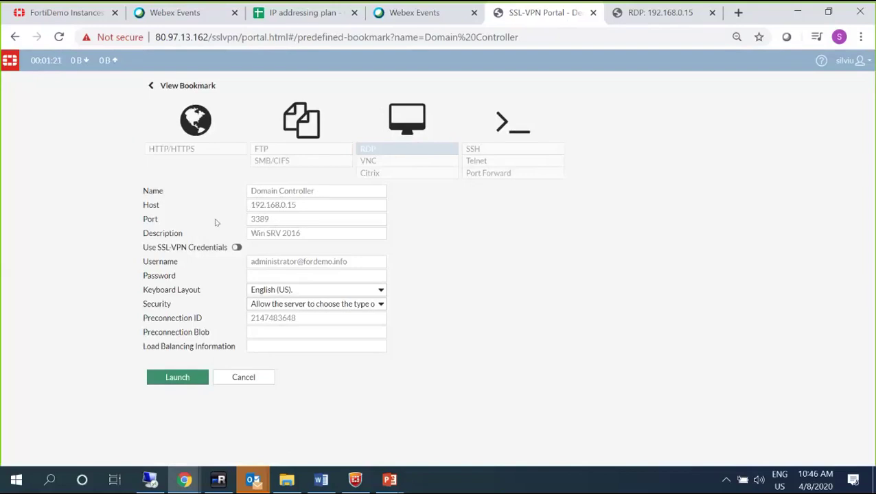
left_click(257, 376)
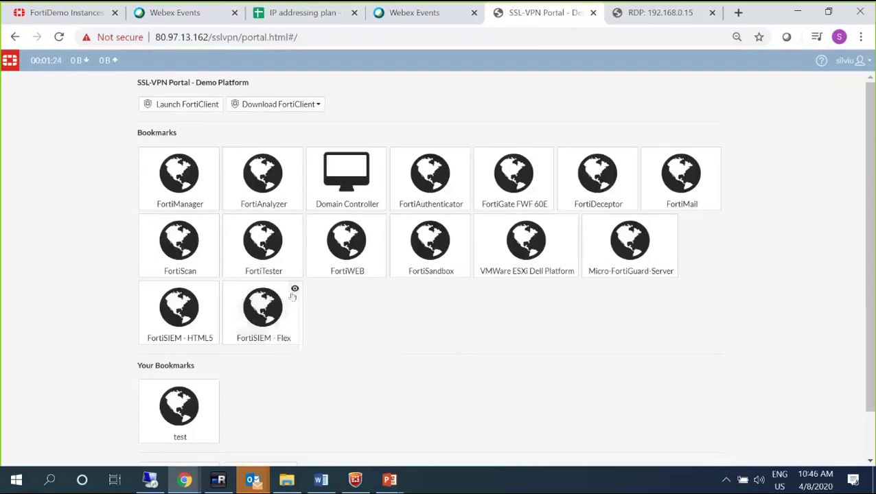
Examine the connection types and fields offered for a new personal bookmark, and leave the form without saving.
scroll(293, 385, "down", 1)
left_click(274, 418)
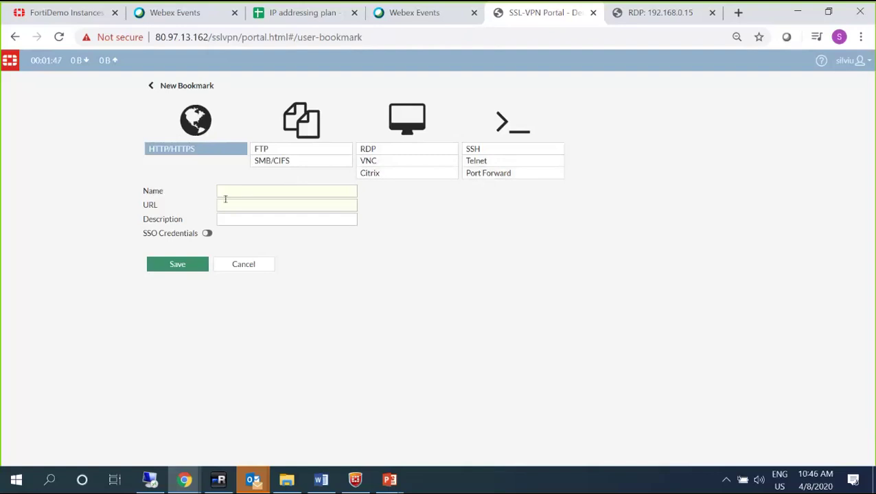
left_click(240, 264)
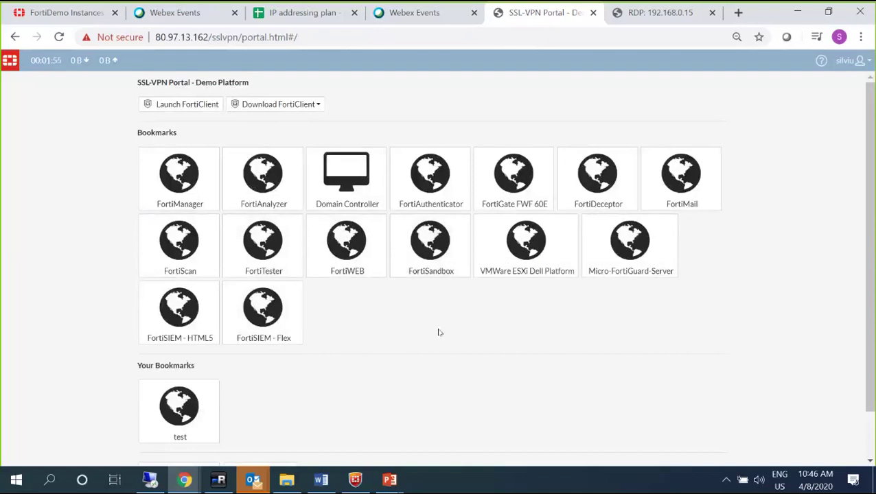
Open the FortiSIEM - HTML5 bookmark and log in as admin with the account password in the LOCAL domain.
left_click(182, 322)
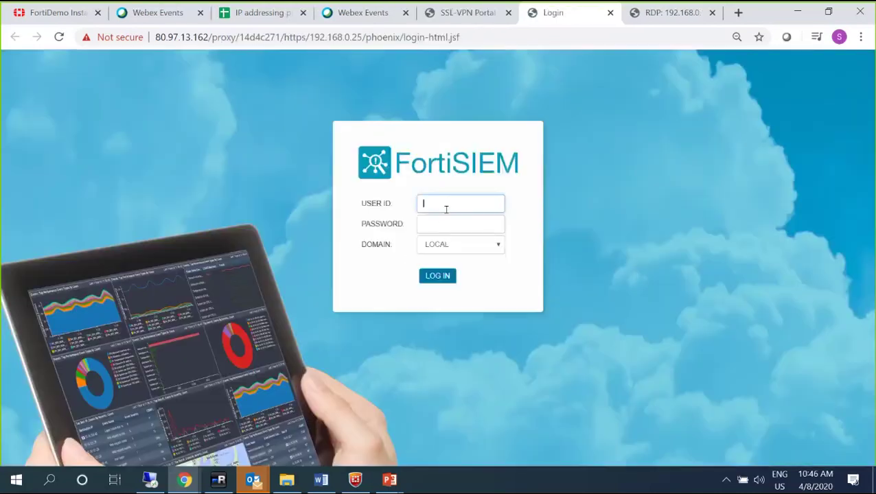
left_click(443, 202)
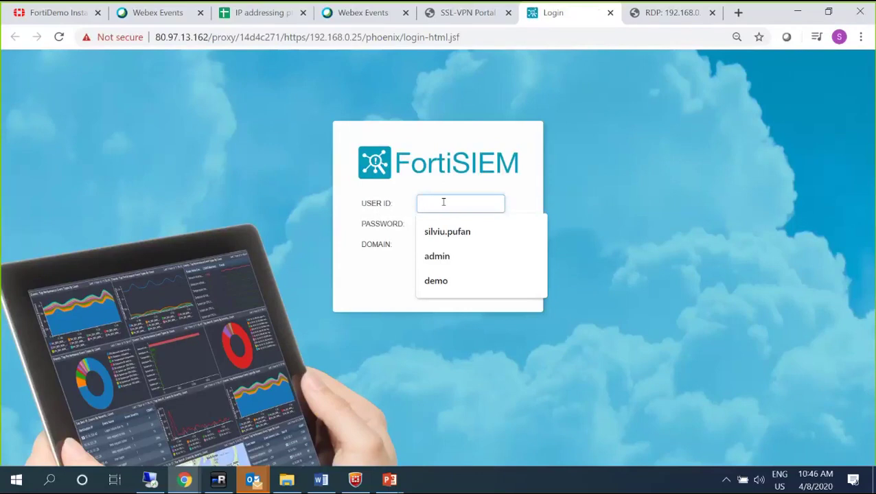
type("admin")
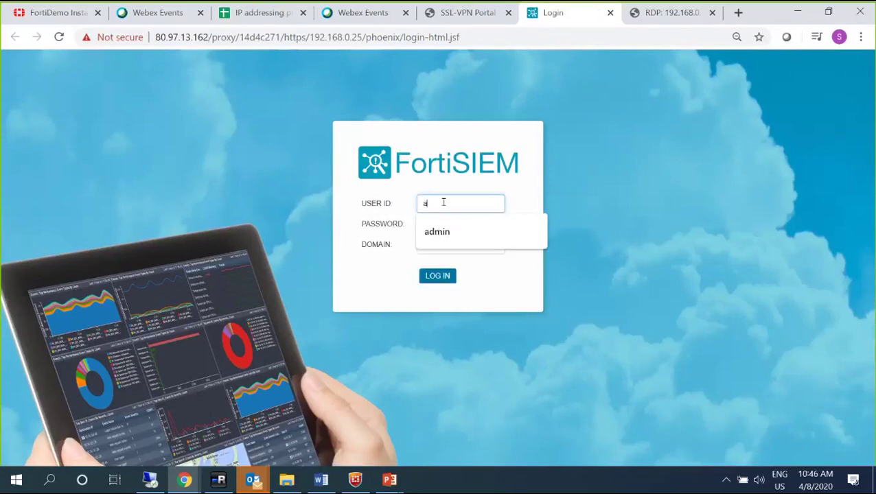
key("Tab")
type("•")
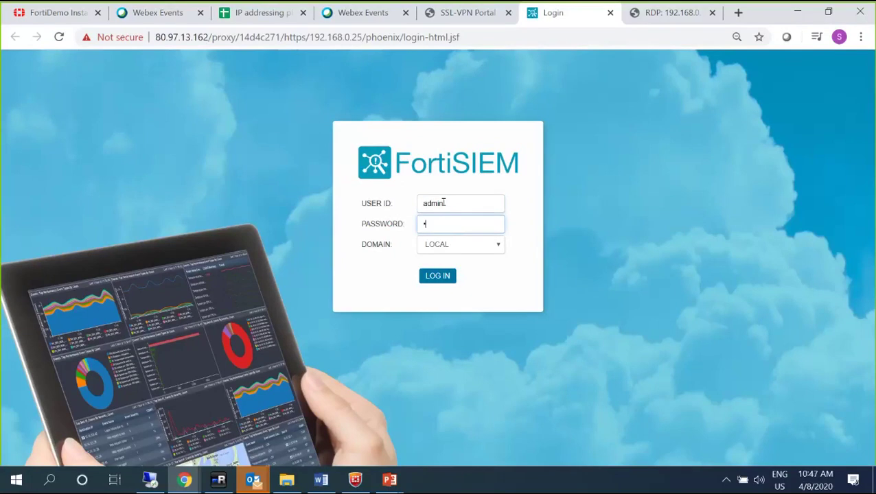
type("•••••••••")
key("Return")
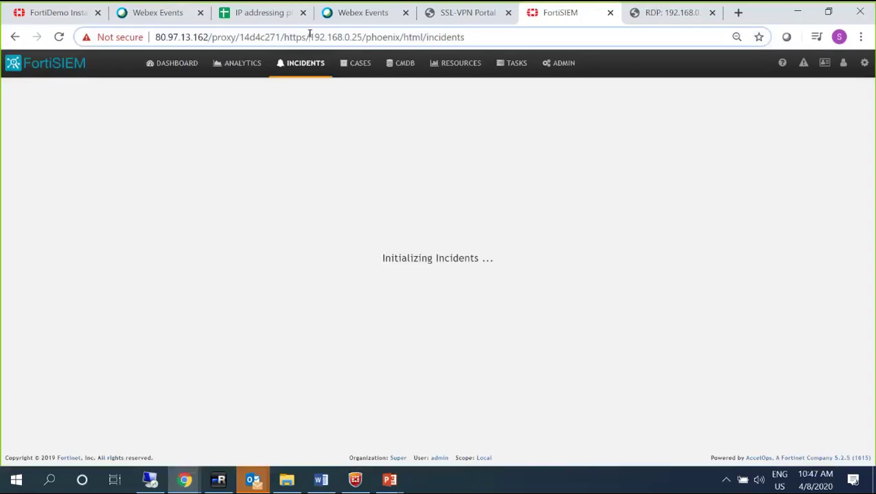
Highlight the internal host address 192.168.0.25 within the FortiSIEM page's proxied URL.
left_click_drag(311, 35, 364, 37)
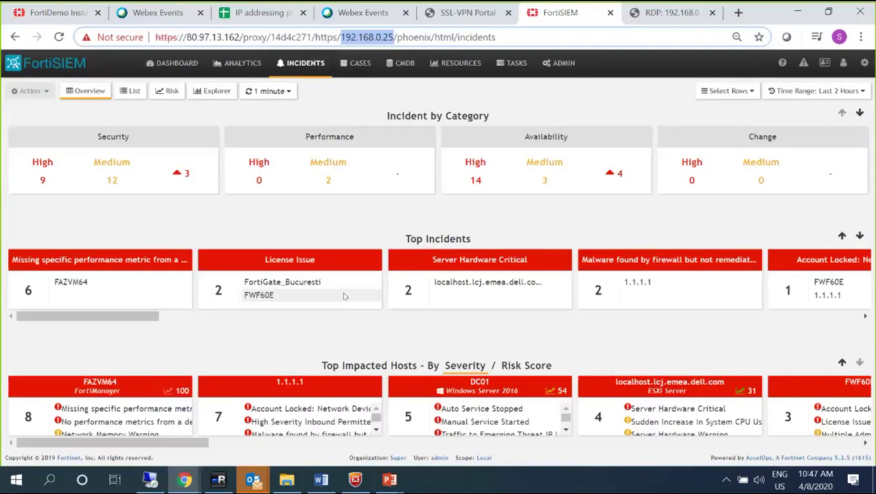
left_click(313, 223)
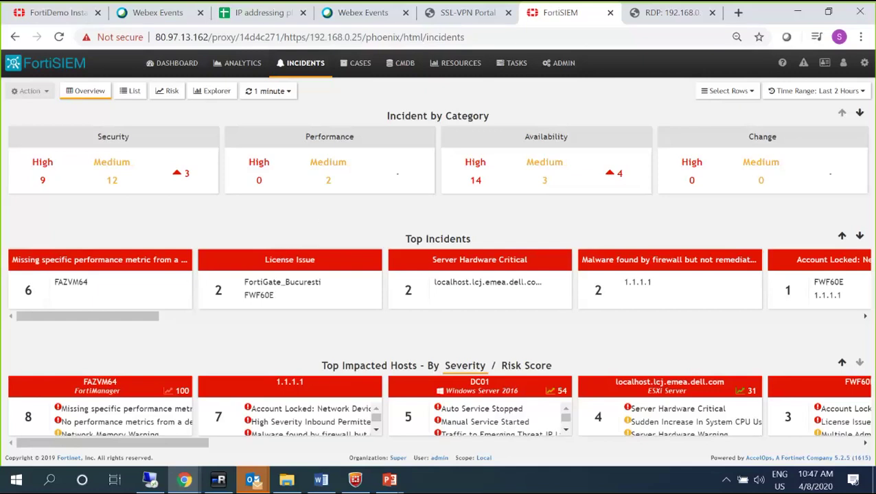
Search Google for "cookbook ssl vpn fortigate" in a new browser tab and highlight the search phrase.
left_click(739, 13)
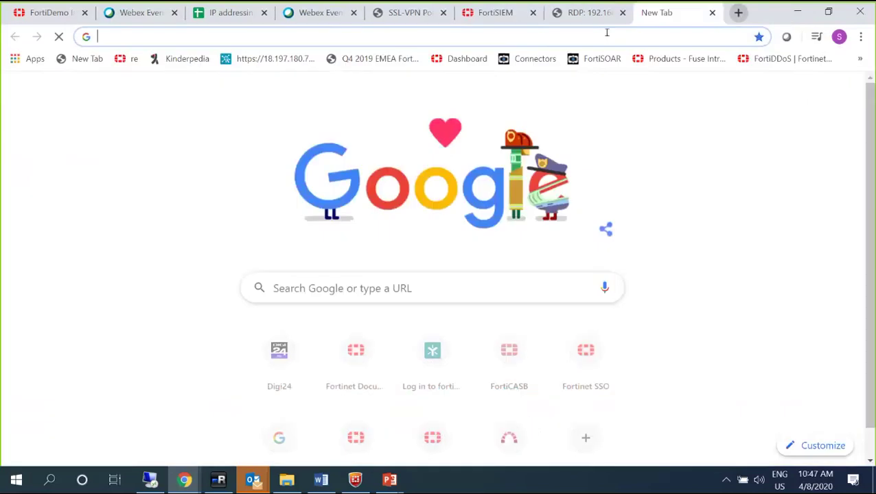
left_click(314, 293)
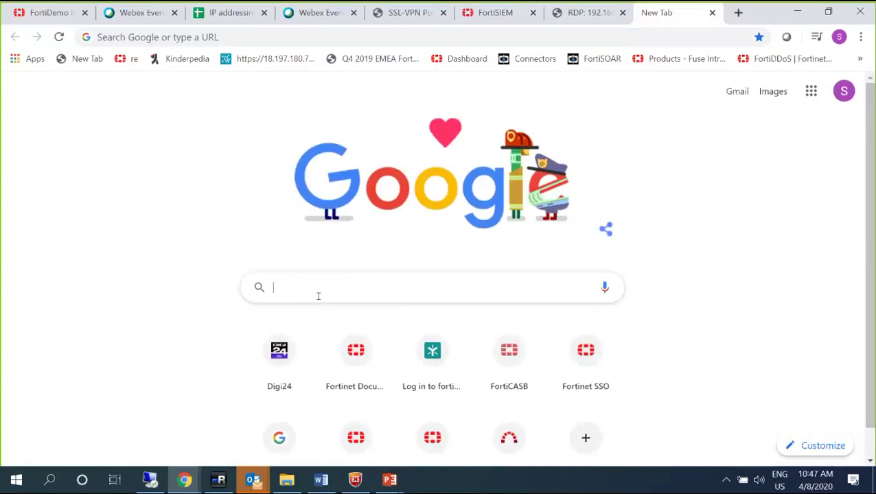
type("cook")
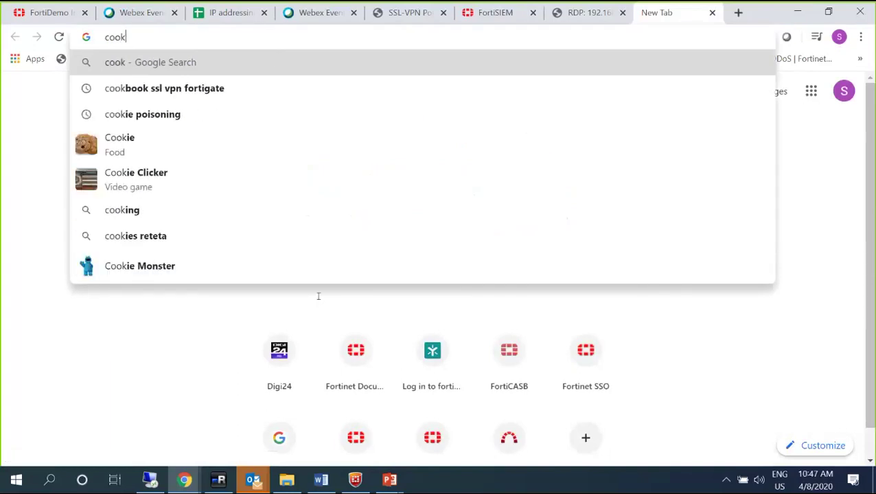
left_click(195, 89)
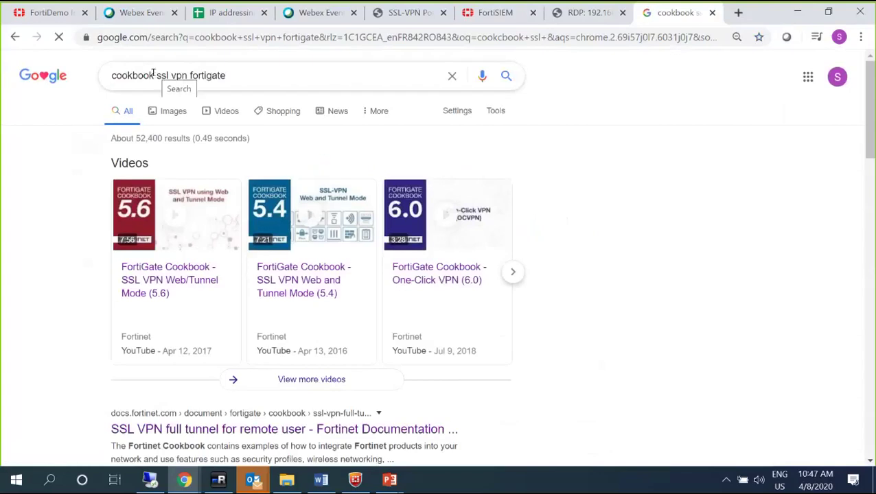
left_click(157, 74)
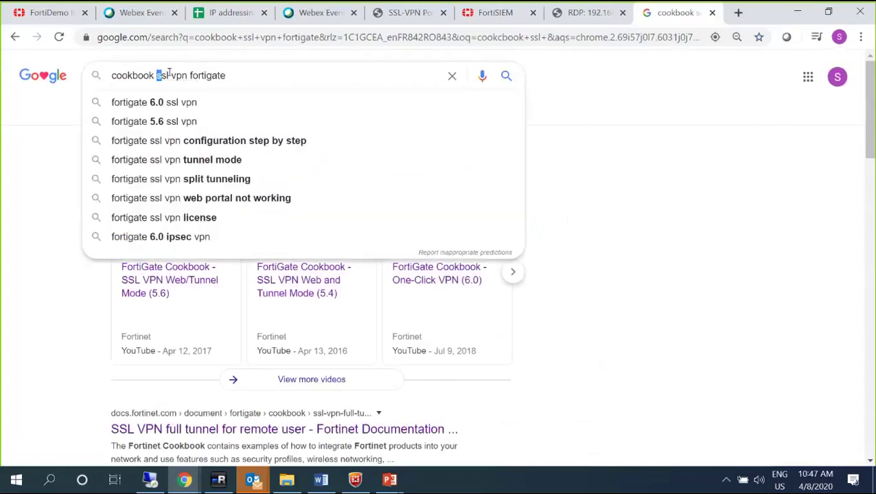
left_click_drag(159, 75, 229, 75)
left_click(230, 77)
left_click(666, 204)
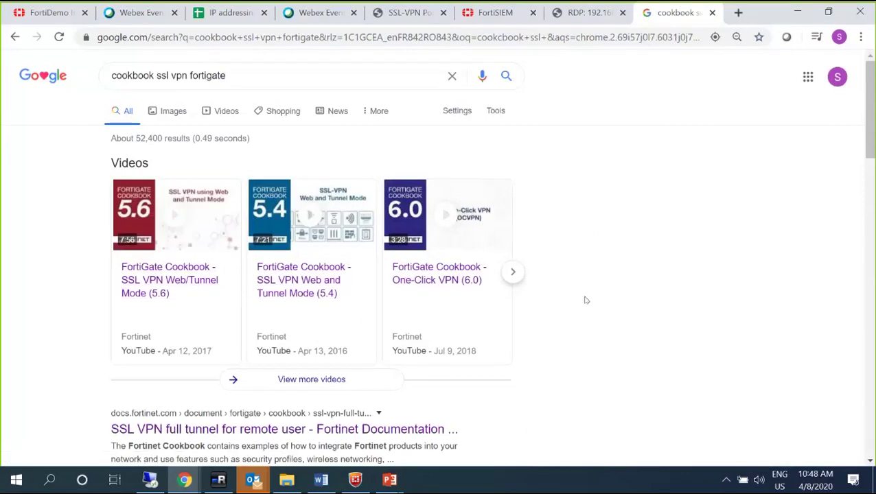
Play the "FortiGate Cookbook - SSL VPN Web/Tunnel Mode (5.6)" video and skip ahead to the section on creating a user and a user group.
left_click(185, 287)
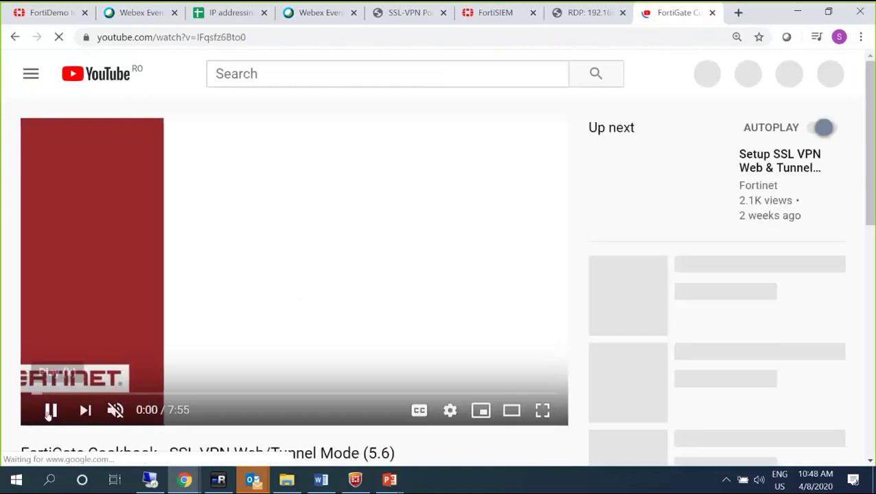
left_click(50, 410)
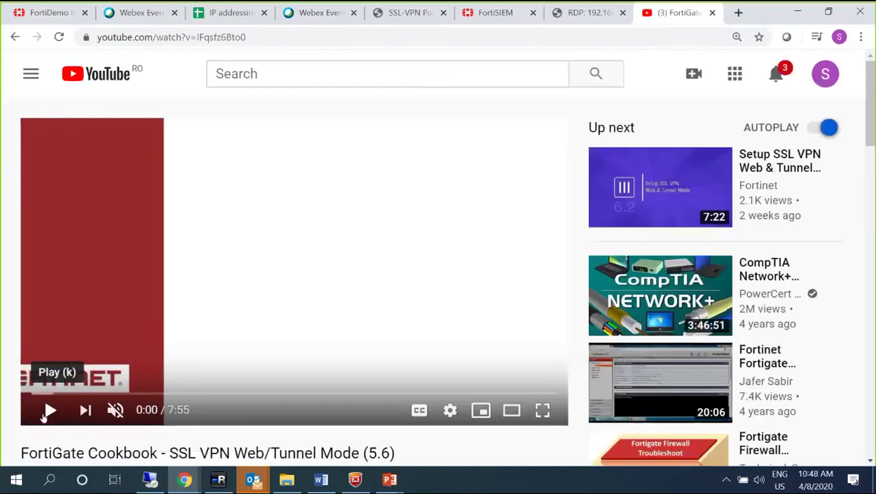
left_click(49, 411)
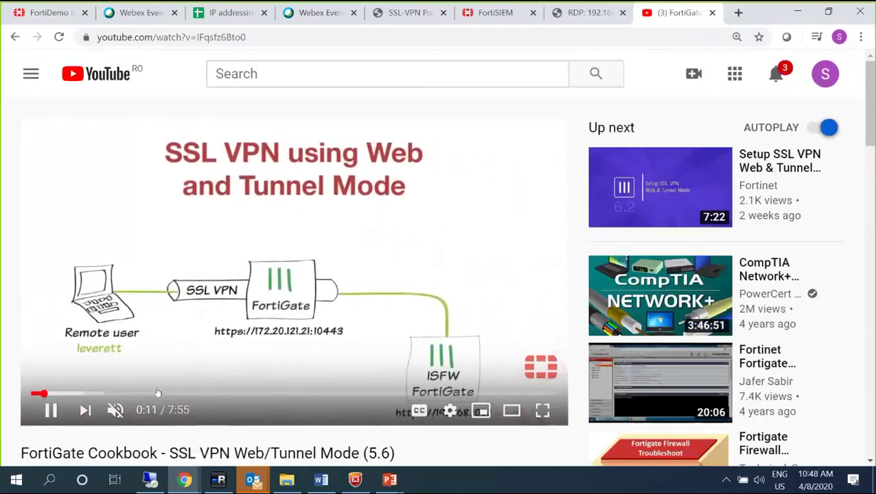
left_click(64, 395)
left_click(78, 395)
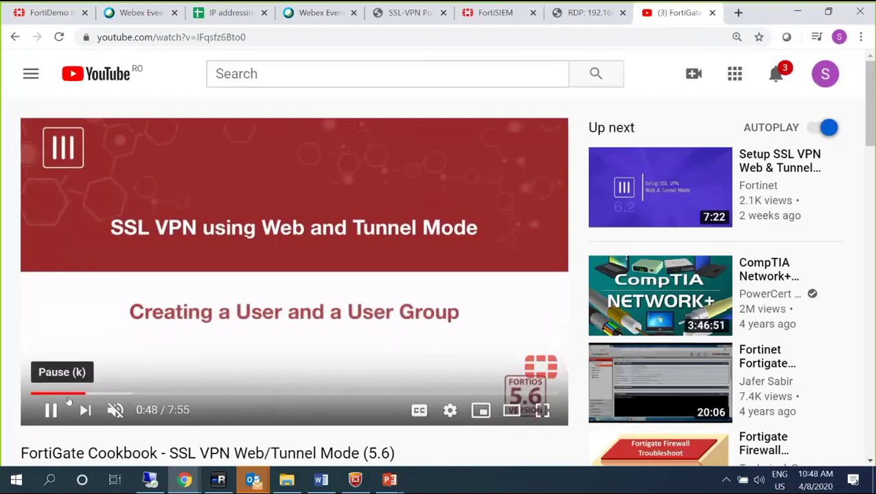
Play through the user, group and VPN portal sections of the video and pause at 2:15 on the SSL-VPN Portals list.
left_click(78, 395)
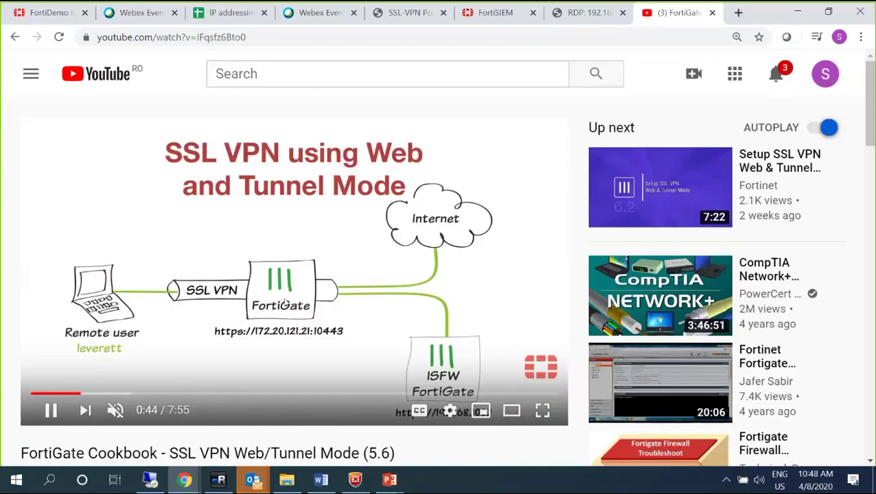
left_click(77, 395)
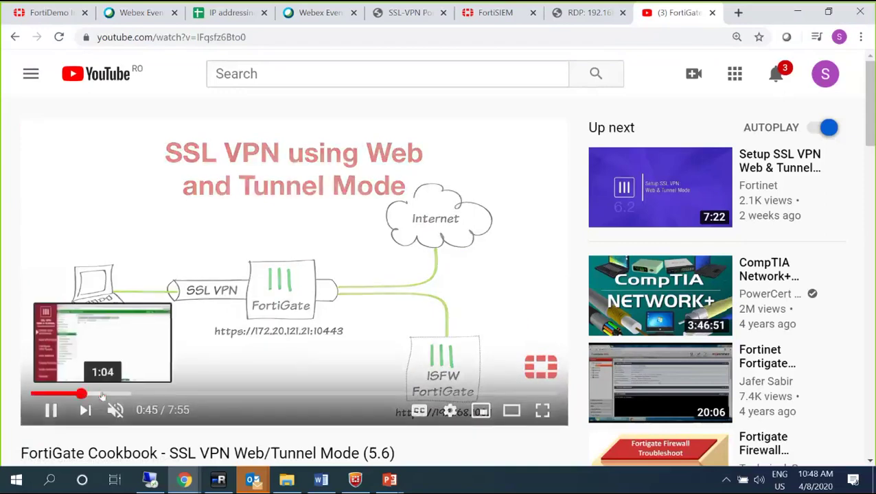
left_click(102, 395)
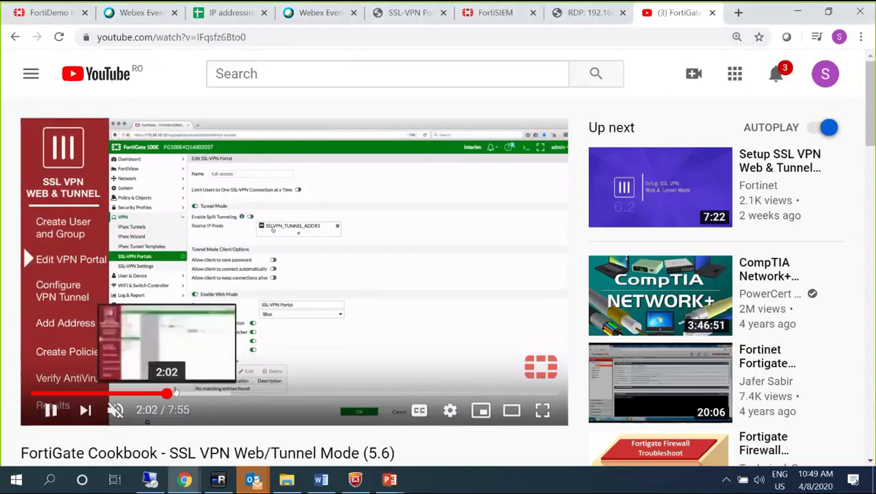
left_click(167, 394)
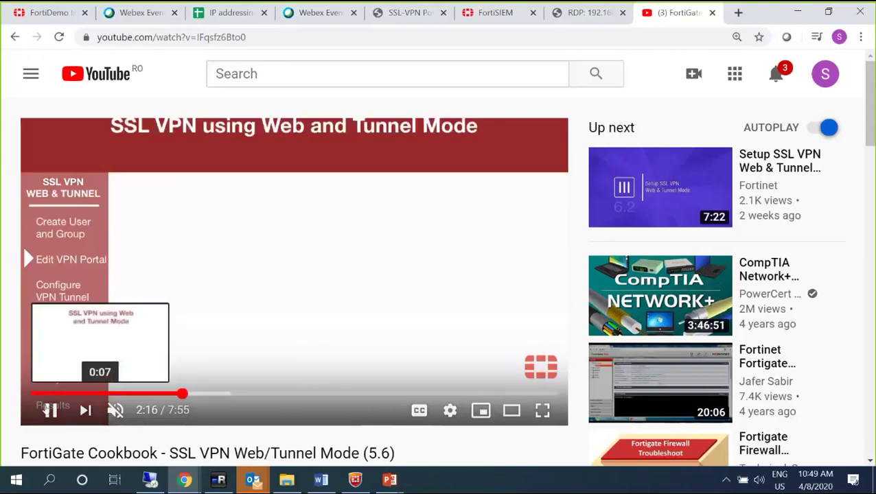
left_click(177, 394)
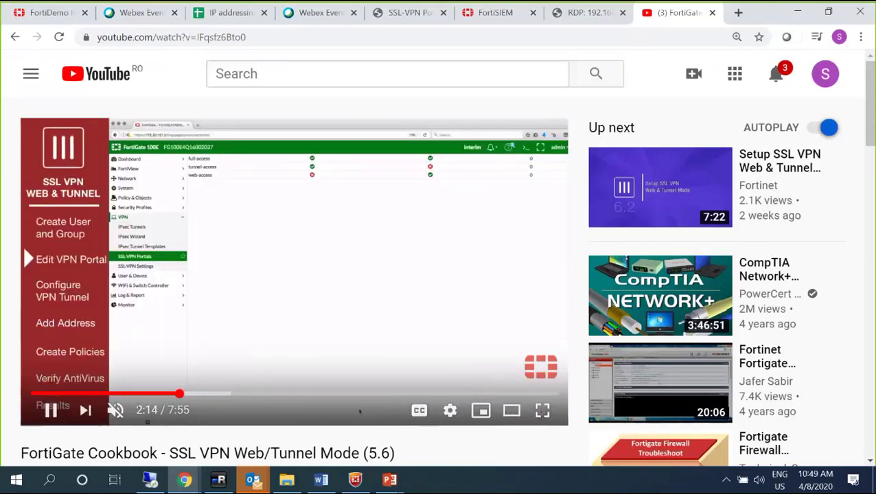
left_click(51, 410)
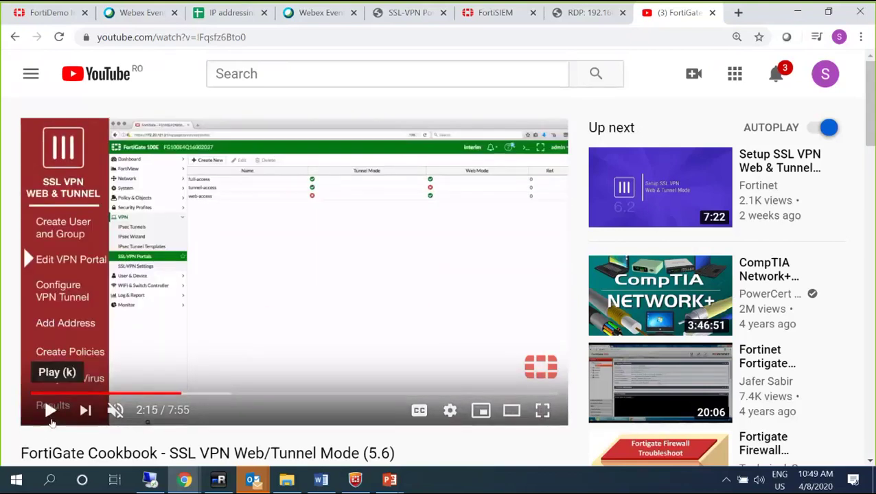
Show the paused video full screen and step through the Configure VPN Tunnel section up to 3:17 on the SSL-VPN Settings page.
left_click(547, 415)
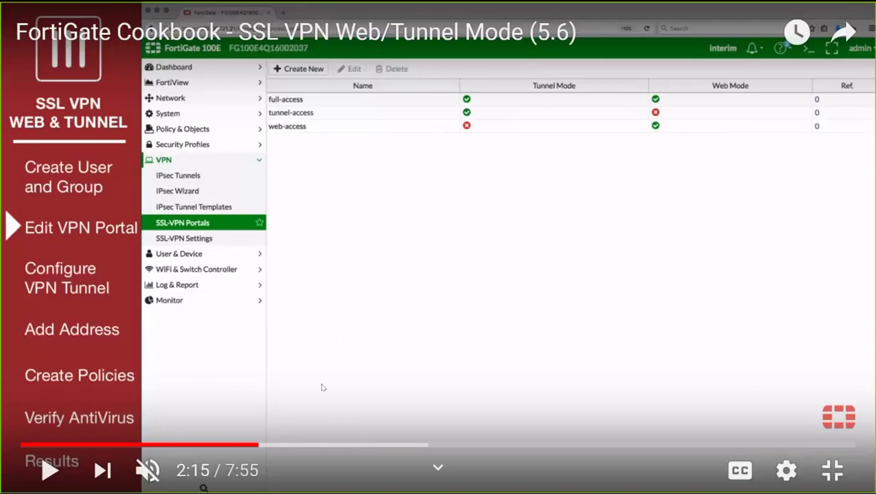
left_click(277, 446)
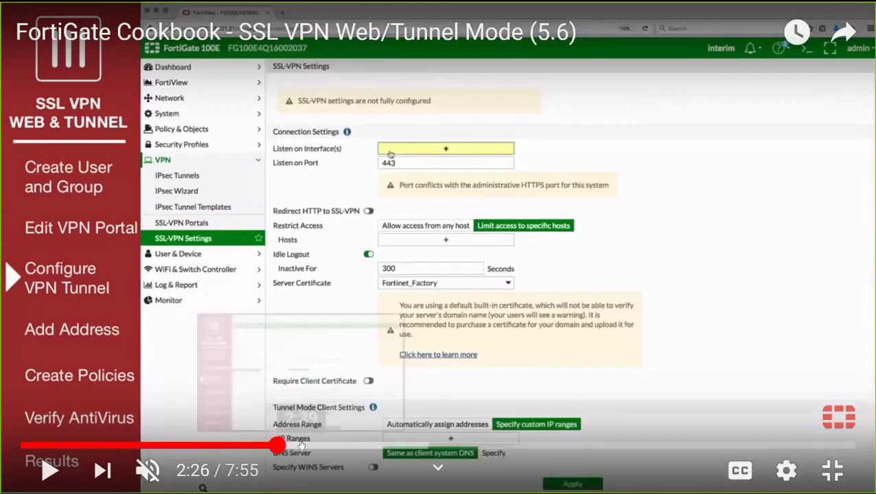
left_click(319, 446)
left_click(343, 446)
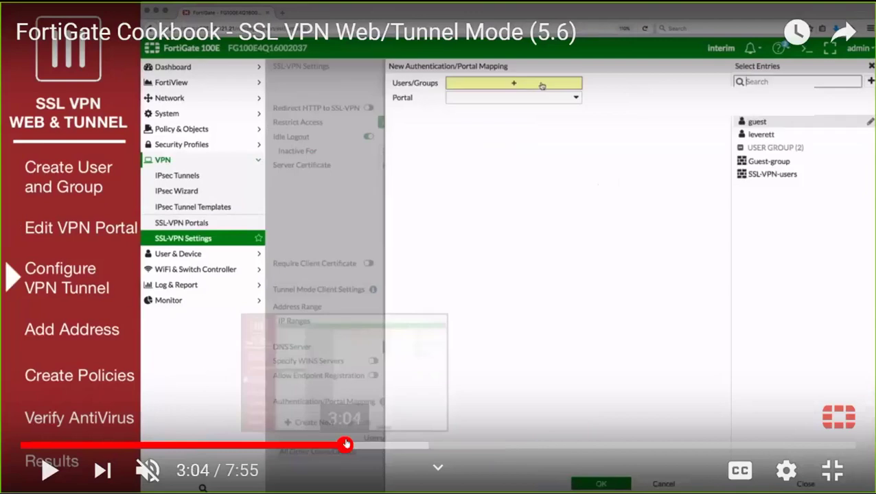
left_click(367, 446)
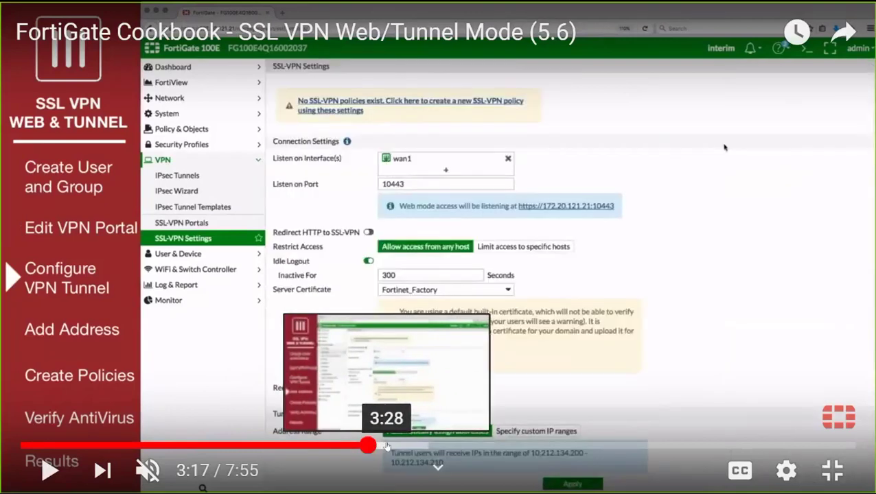
Skip through the Add Address and Create Policies sections, leave full screen, and move to 5:22 in the Verify AntiVirus section.
left_click(388, 446)
left_click(416, 446)
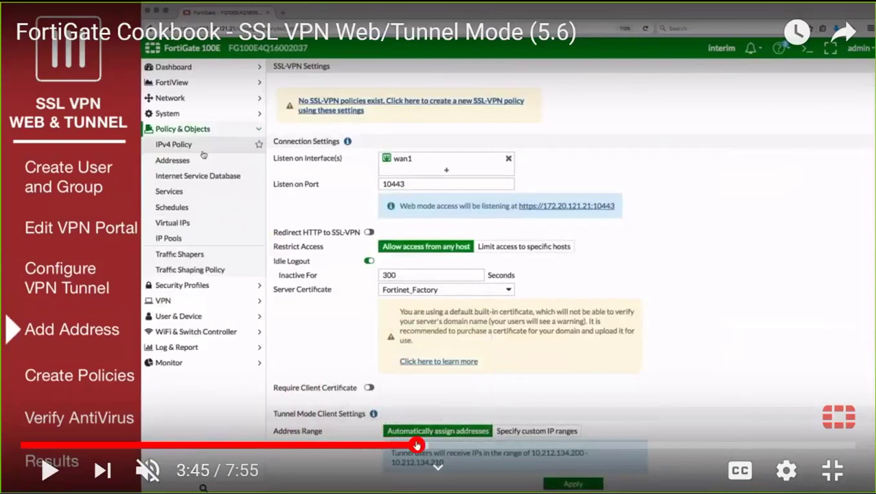
left_click(448, 447)
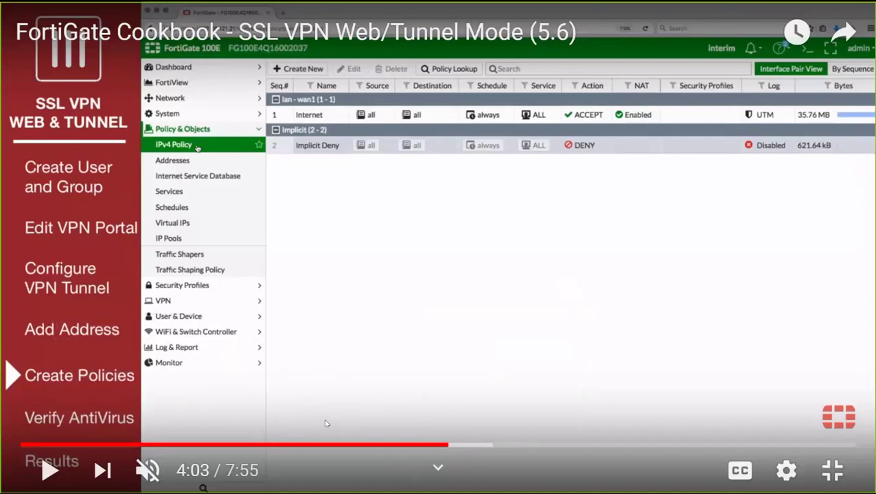
key("Escape")
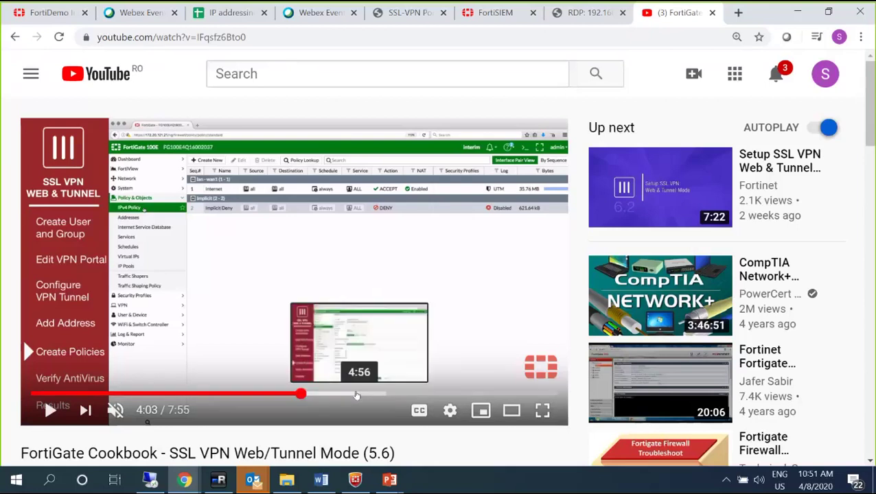
left_click(343, 396)
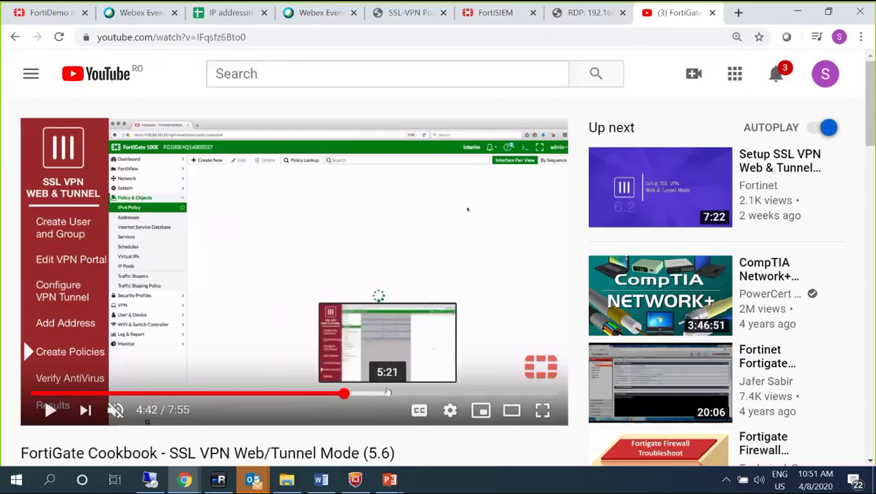
left_click(387, 395)
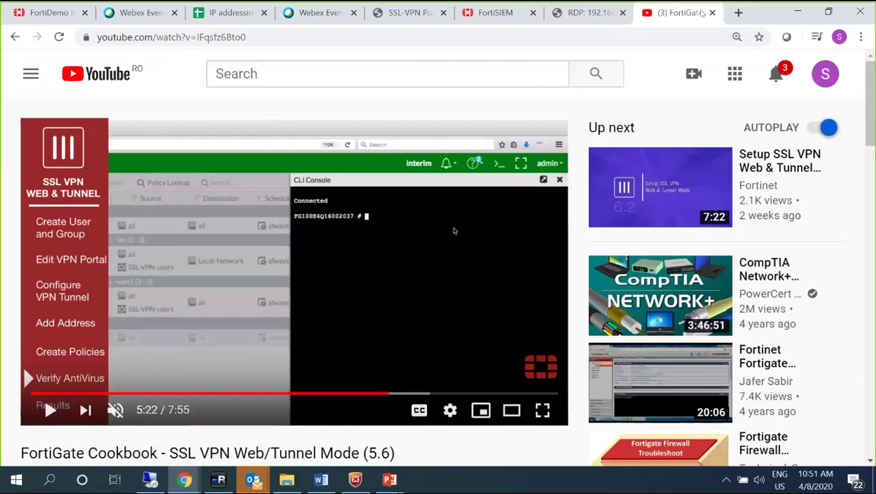
Return to the SSL-VPN Portal - Demo Platform page and log out of the portal.
left_click(513, 18)
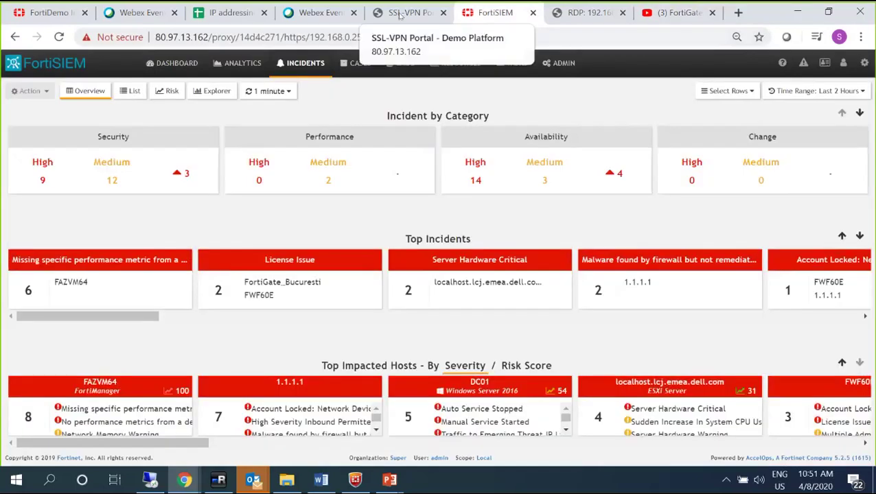
left_click(400, 15)
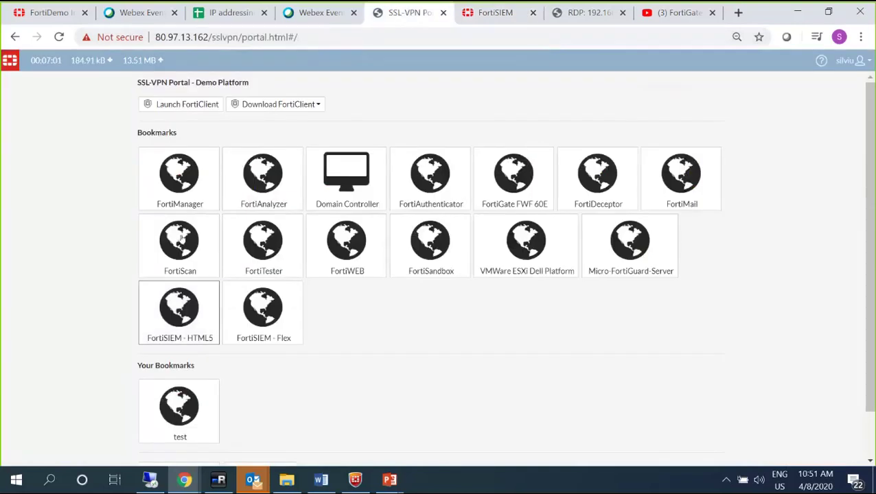
scroll(424, 330, "down", 1)
scroll(424, 330, "up", 1)
left_click(846, 62)
left_click(853, 78)
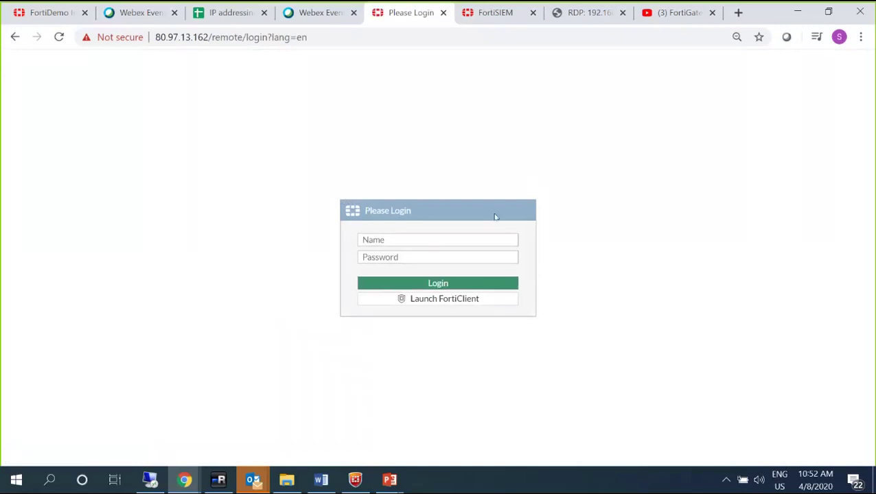
Switch to FortiClient and close the Demo_LAB connection's settings without saving.
left_click(355, 482)
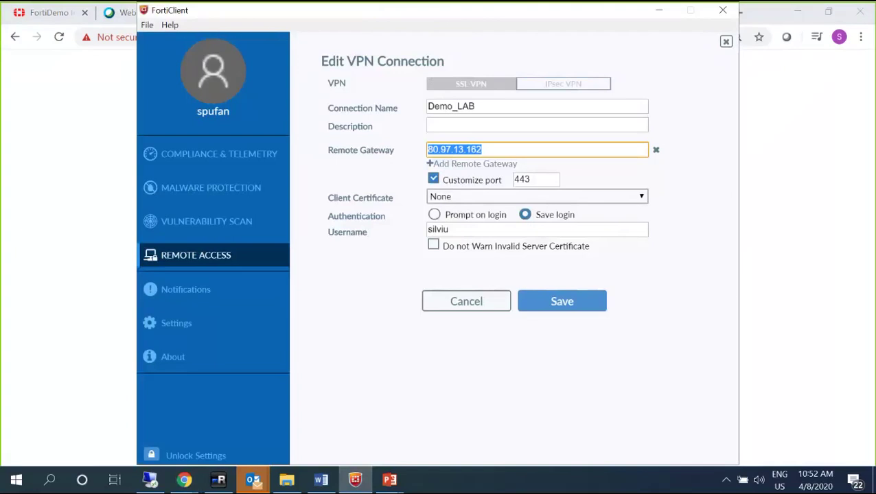
left_click_drag(445, 15, 516, 15)
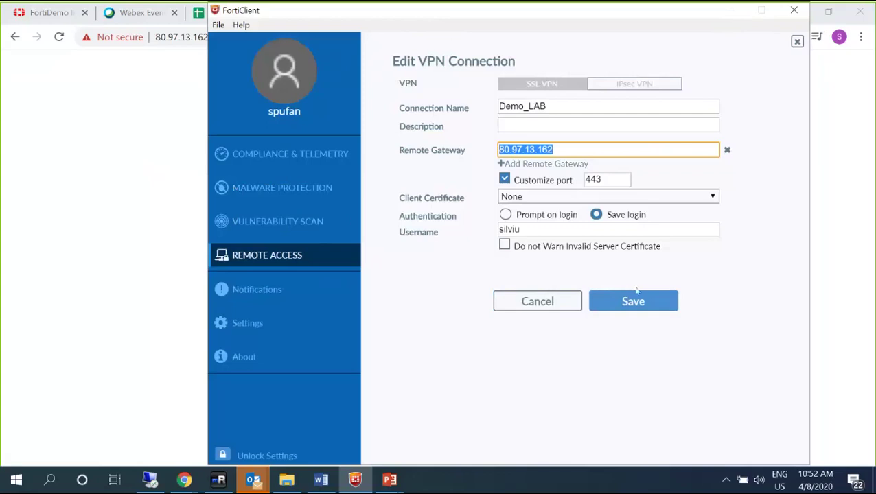
left_click(557, 306)
left_click(579, 174)
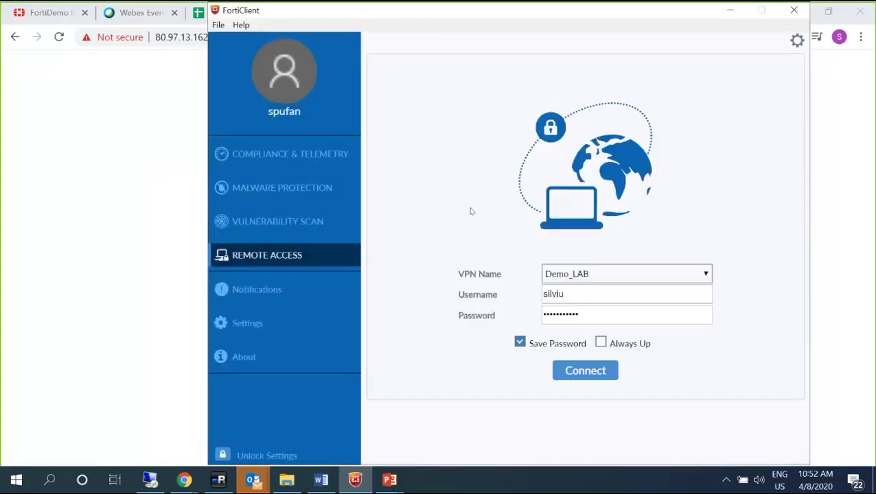
Select the Demo_LAB personal VPN and connect with the saved credentials.
left_click(588, 276)
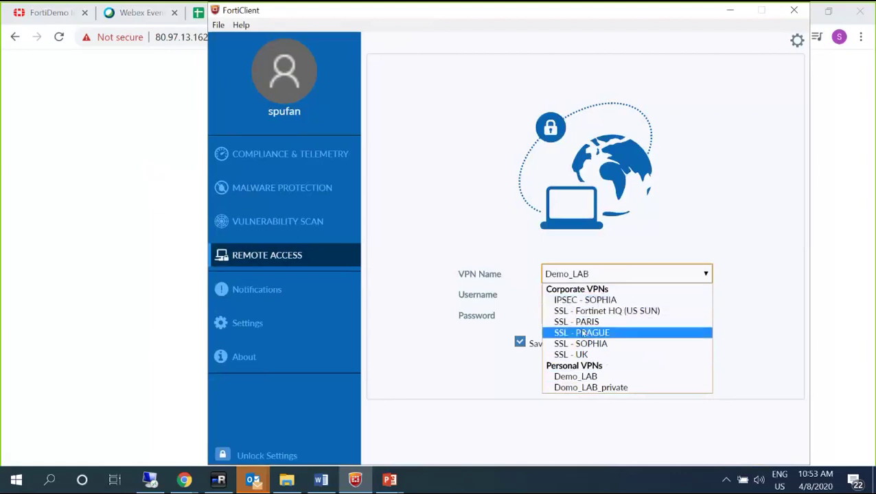
left_click(582, 377)
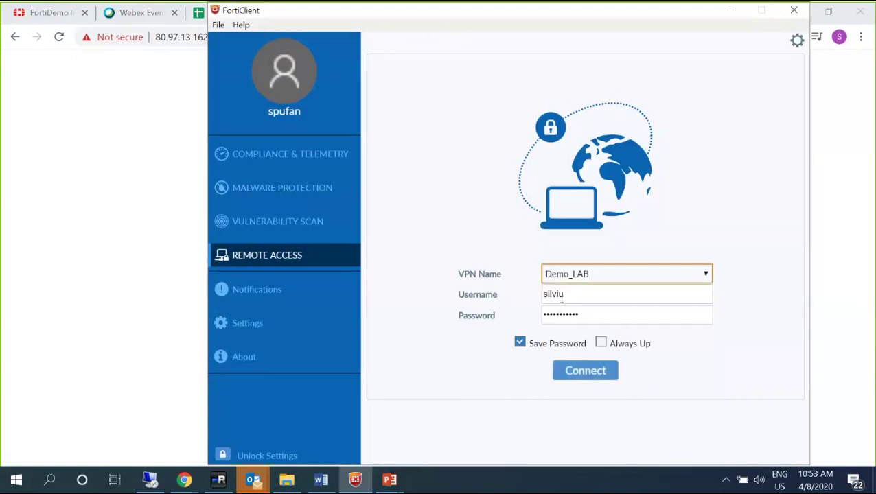
left_click(569, 371)
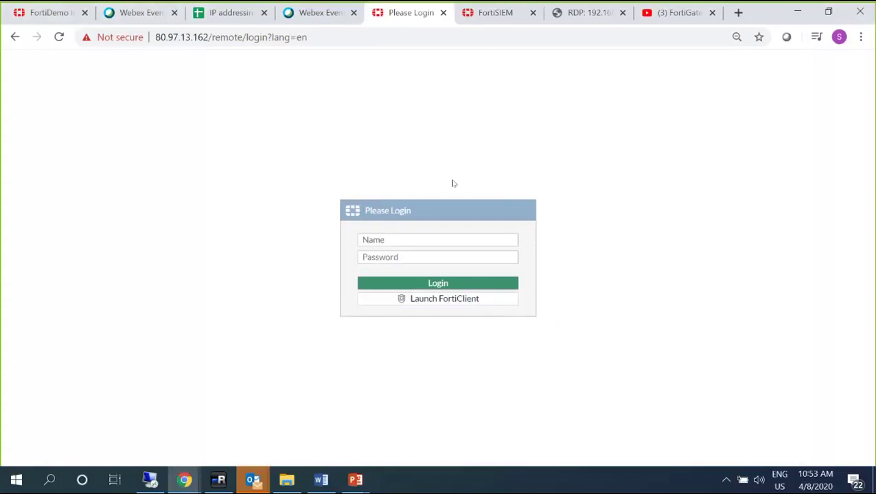
Open a Remote Desktop Connection session to 192.168.0.15 as administrator, entering the account password.
left_click(150, 480)
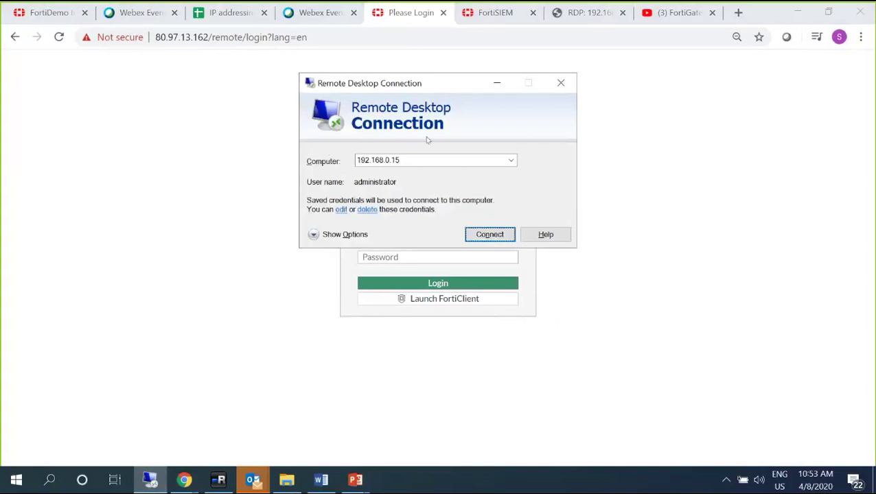
left_click_drag(391, 82, 387, 149)
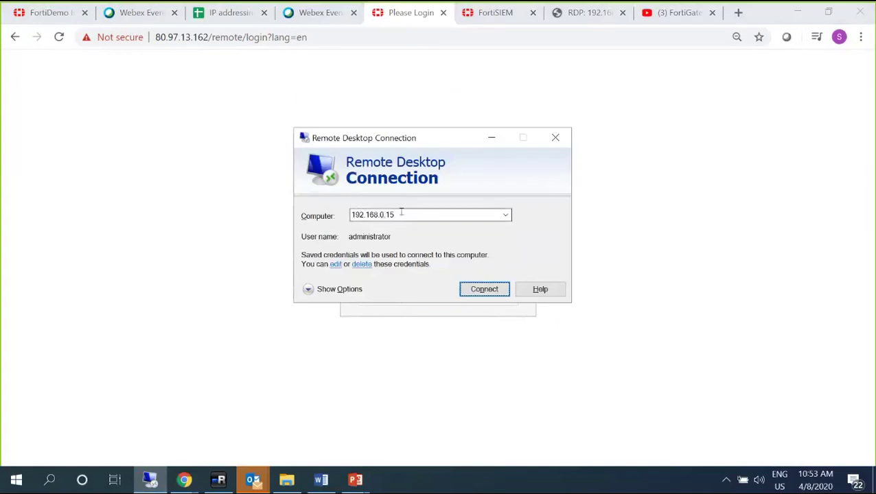
double_click(373, 214)
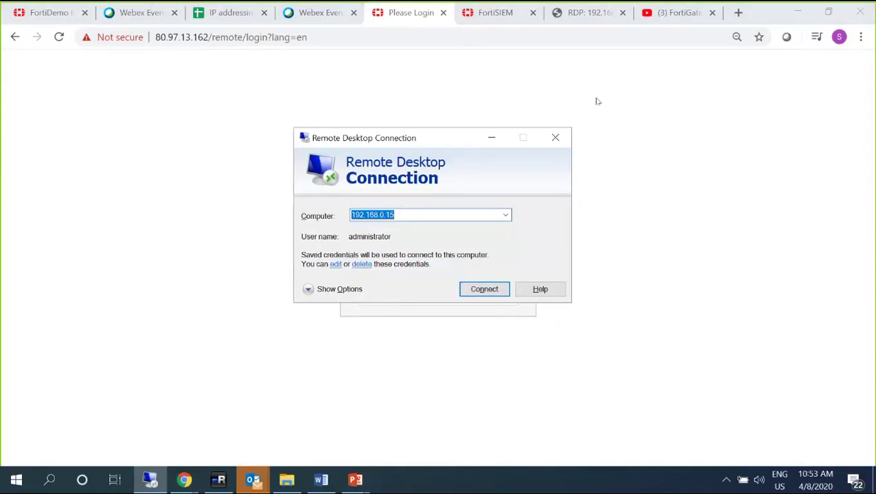
left_click(474, 287)
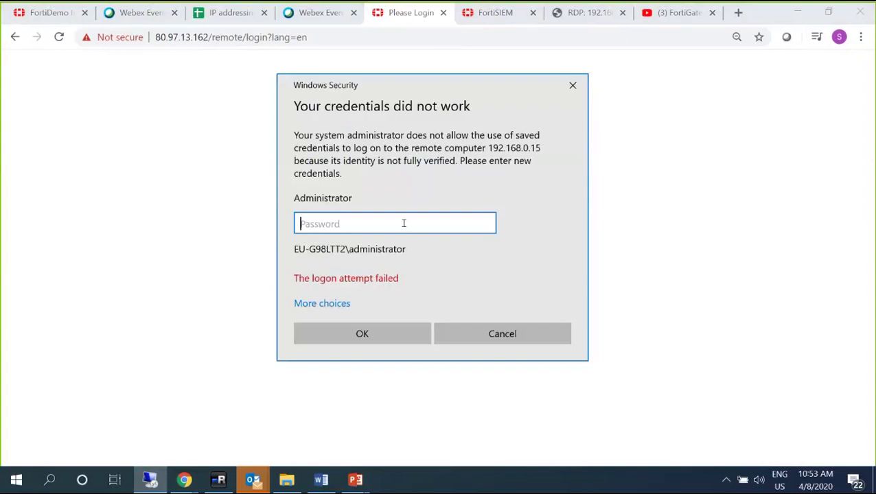
type("************")
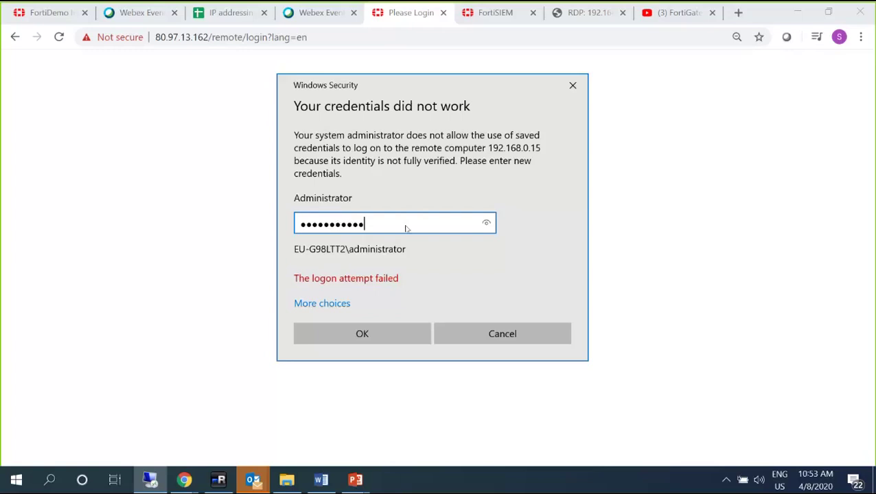
key("Return")
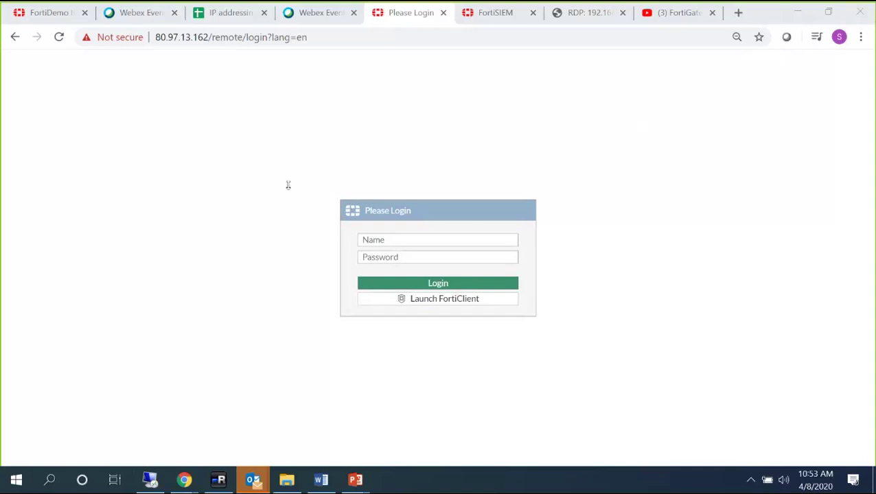
left_click(361, 194)
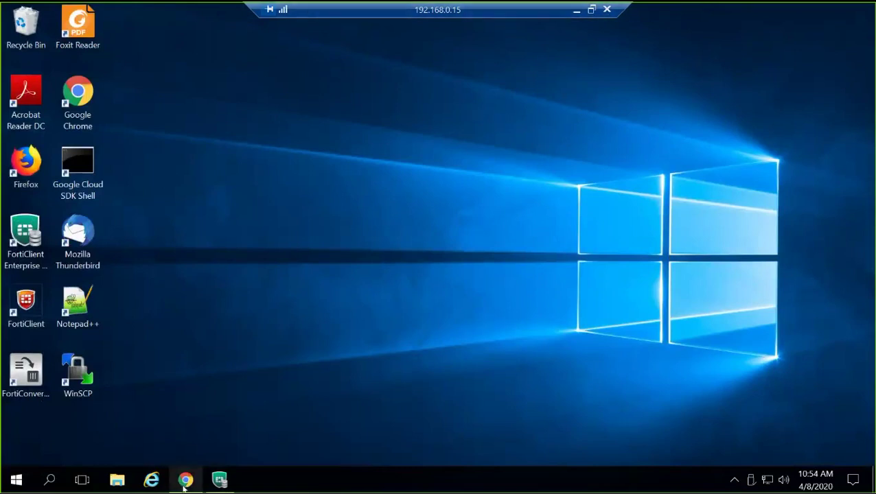
Minimize the remote desktop session and copy the https/192.168.0.25 part of the FortiSIEM page's proxied URL.
left_click(577, 13)
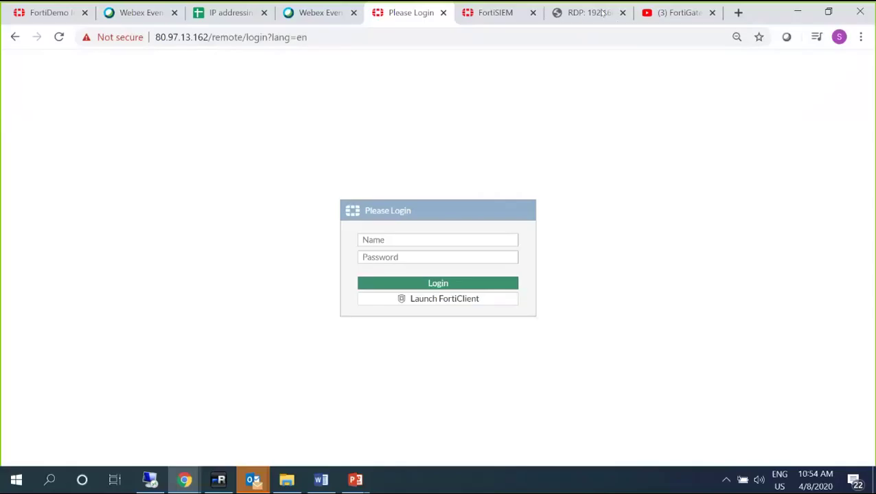
left_click(493, 12)
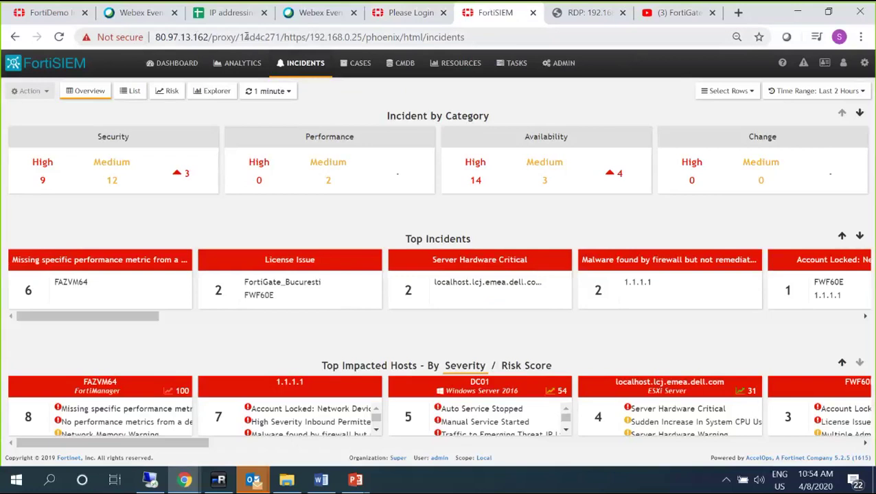
left_click(310, 40)
left_click_drag(339, 37, 314, 37)
key("ctrl+c")
left_click(392, 35)
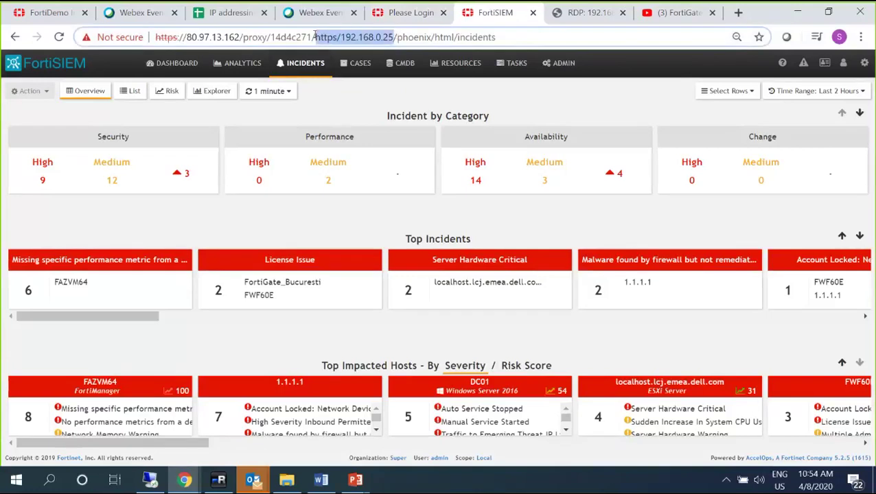
Try to load the copied address https/192.168.0.25 in the browser tab holding the closed RDP session.
left_click(577, 12)
left_click(444, 36)
type("https/192.168.0.25")
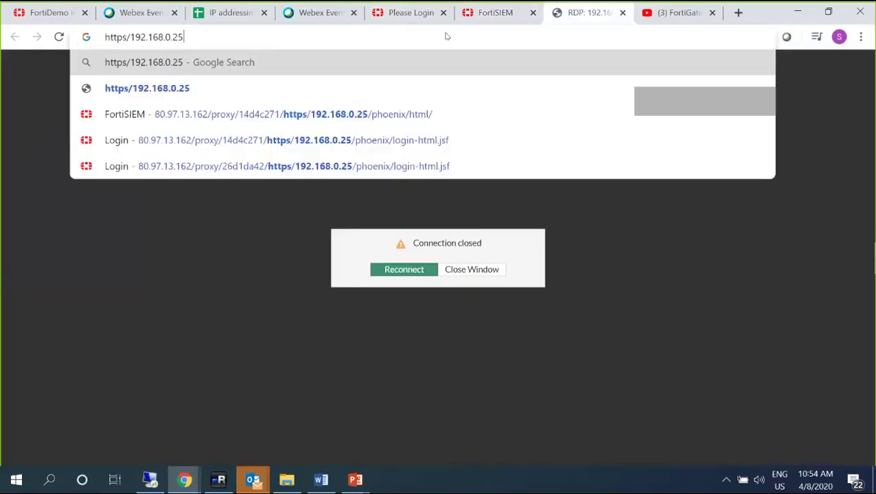
key("Return")
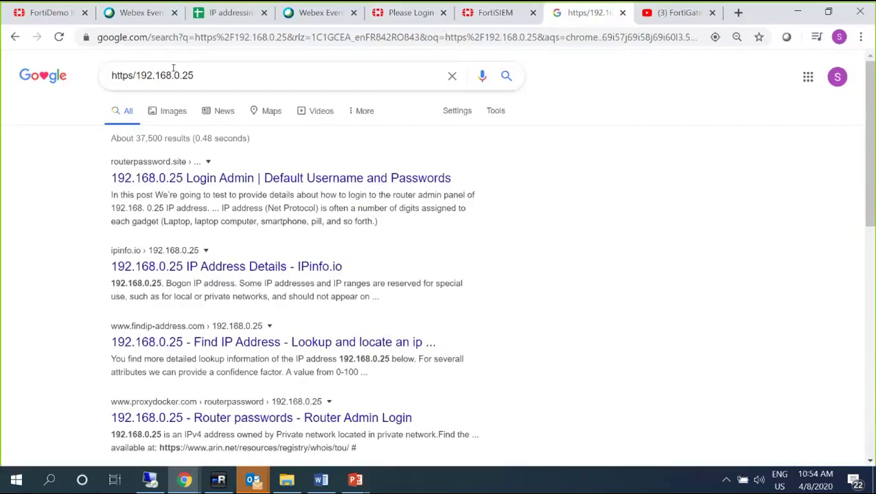
left_click(127, 37)
key("ctrl+v")
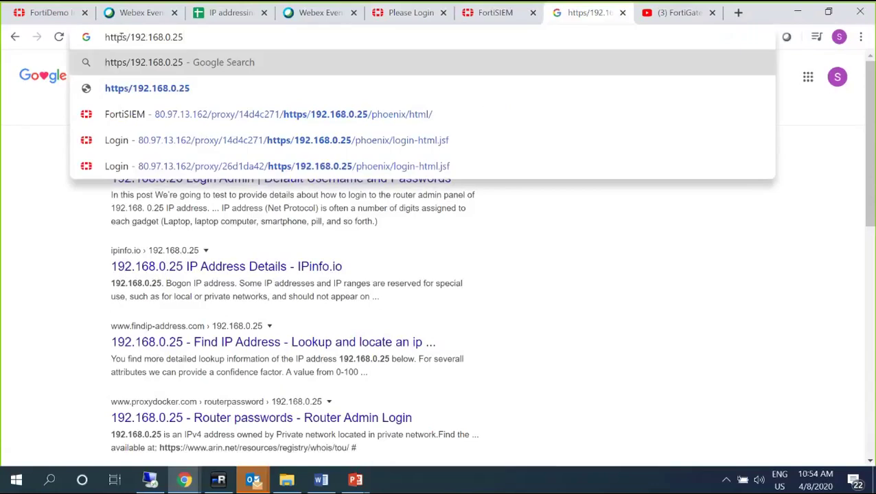
left_click(126, 37)
type(":/")
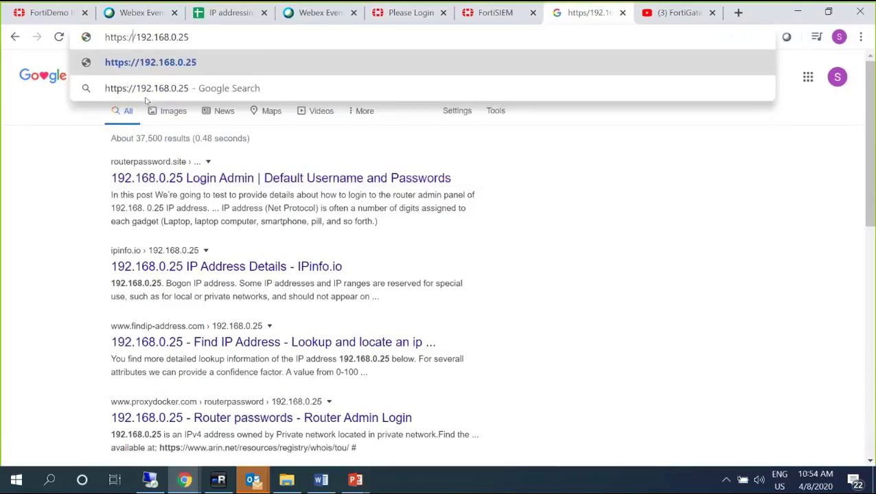
key("Return")
left_click(287, 348)
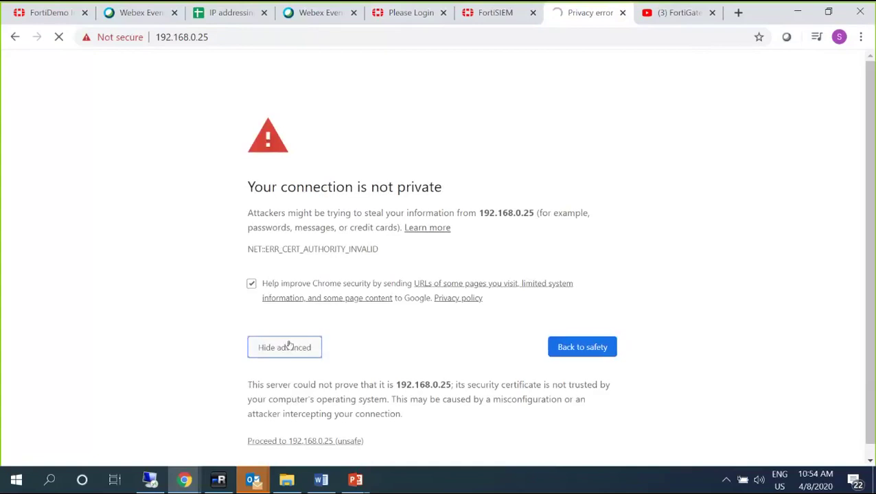
left_click(320, 431)
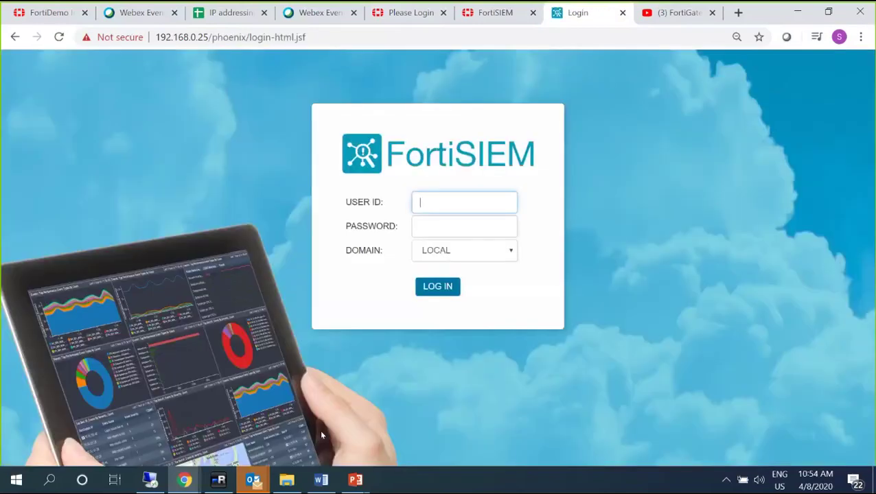
type("admin")
Open the FortiClient console and display its Settings page with the system, logging and VPN options.
left_click(725, 481)
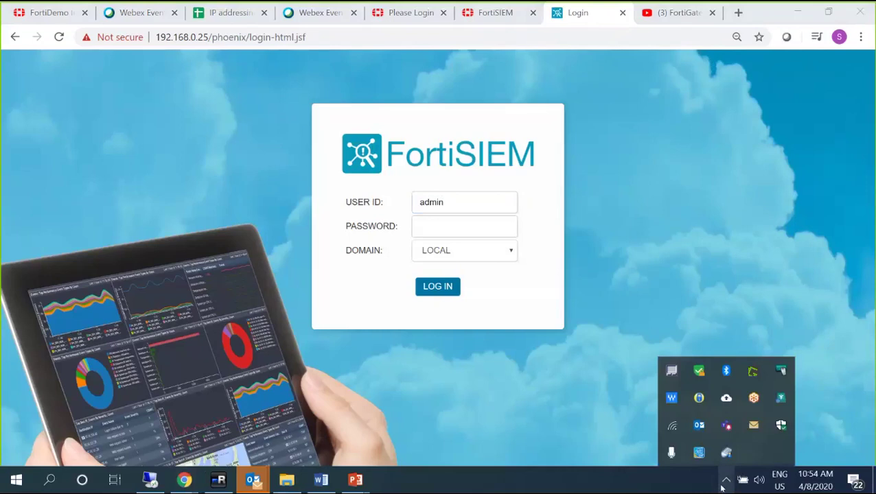
right_click(700, 372)
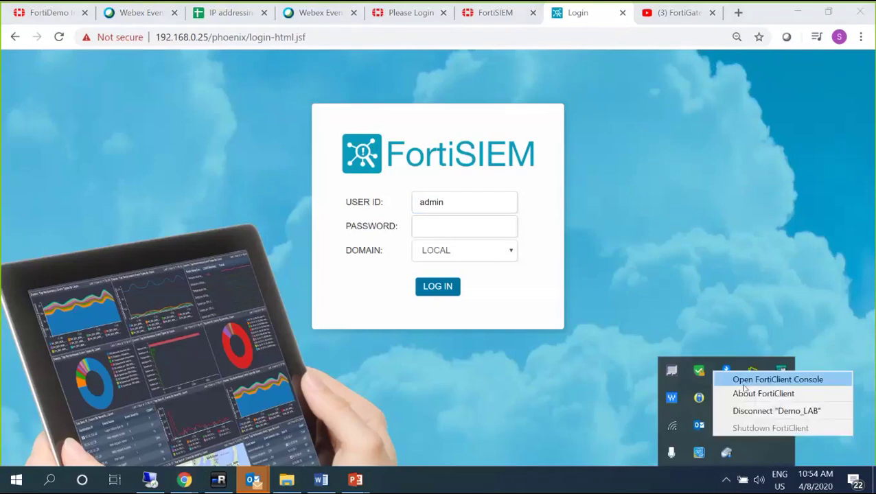
left_click(791, 377)
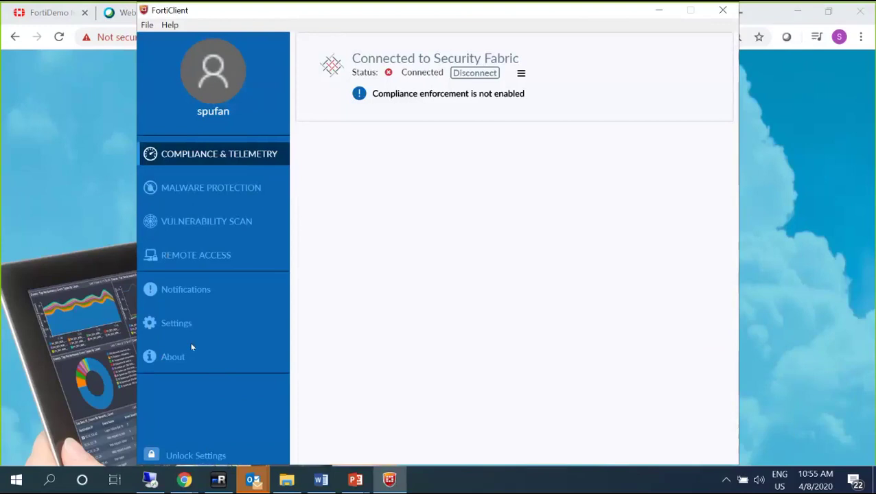
left_click(208, 456)
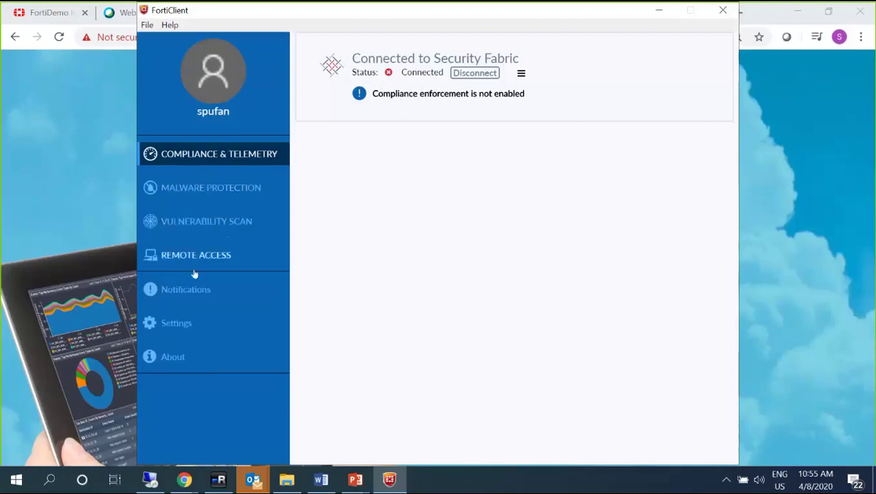
left_click(182, 321)
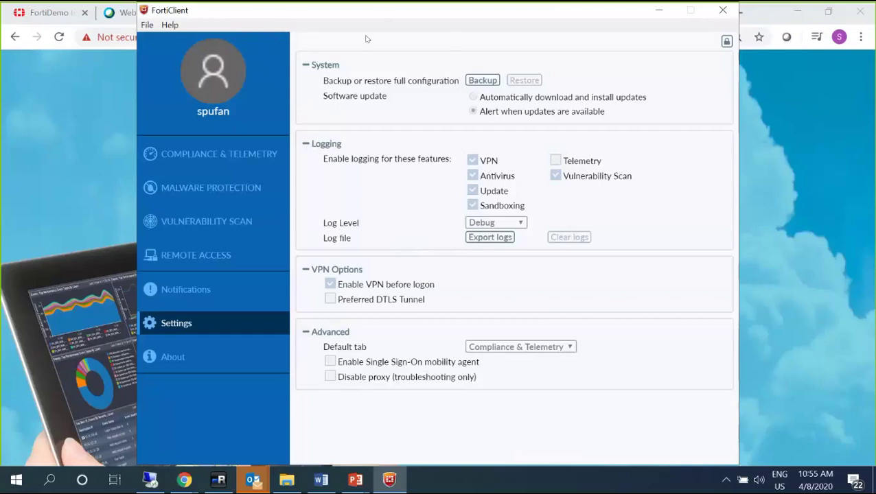
Review FortiClient's Malware Protection page, the Vulnerability Scan page and the Remote Access connection details.
left_click(195, 191)
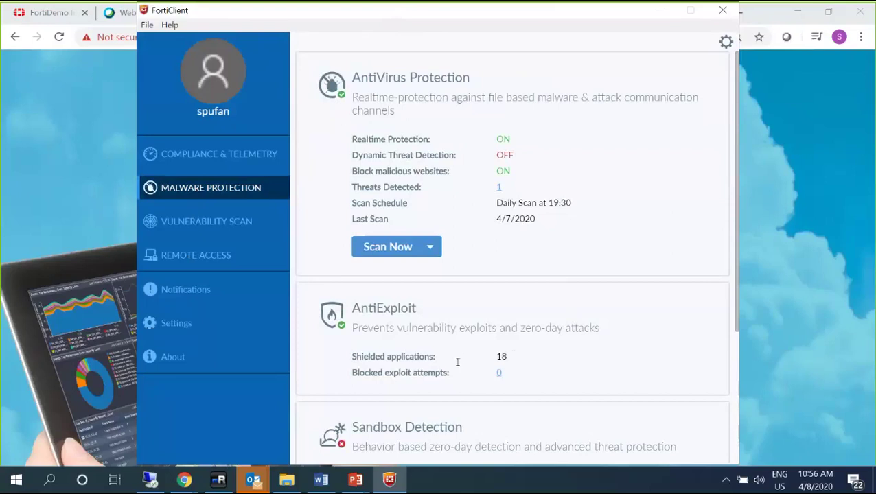
scroll(457, 358, "down", 2)
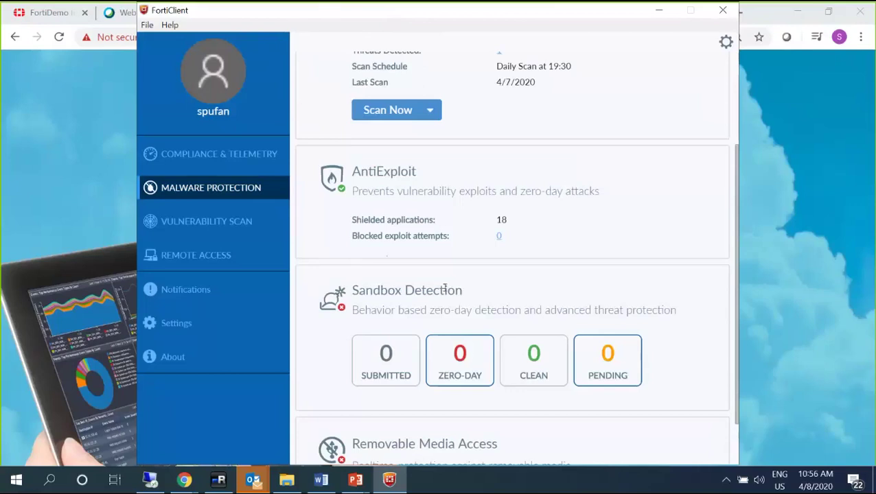
scroll(700, 383, "down", 1)
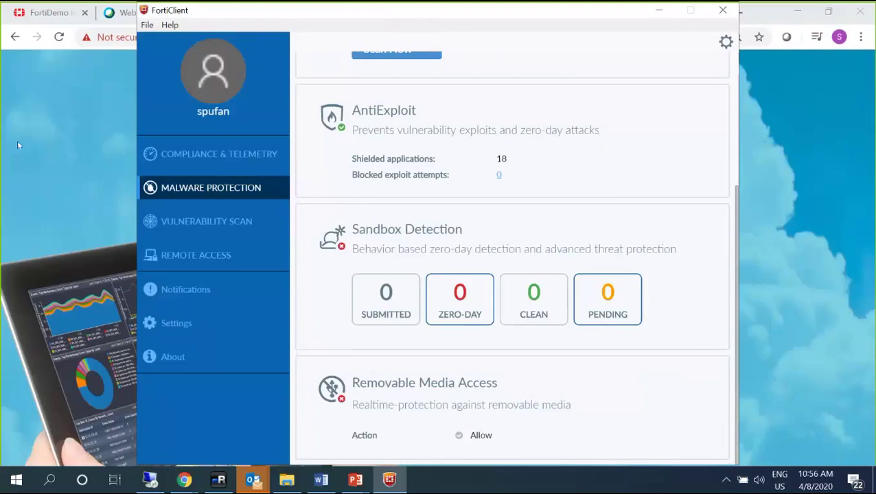
left_click(233, 223)
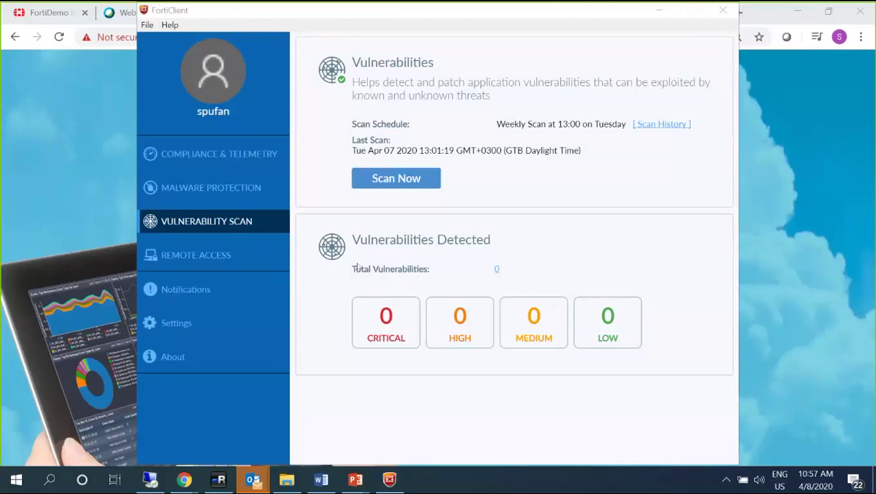
left_click(217, 258)
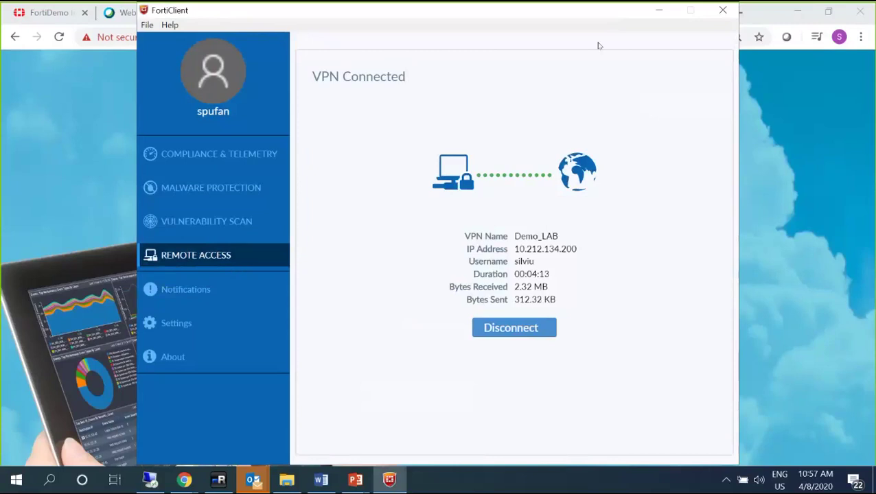
left_click(149, 25)
Leave the slideshow for the maximized browser window and return to the FortiDemo instances page, closing its video player.
left_click(186, 484)
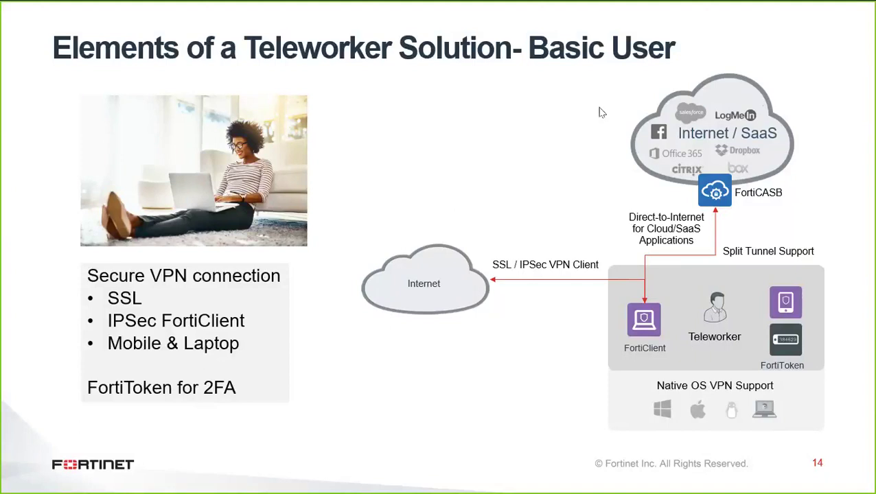
key("super+d")
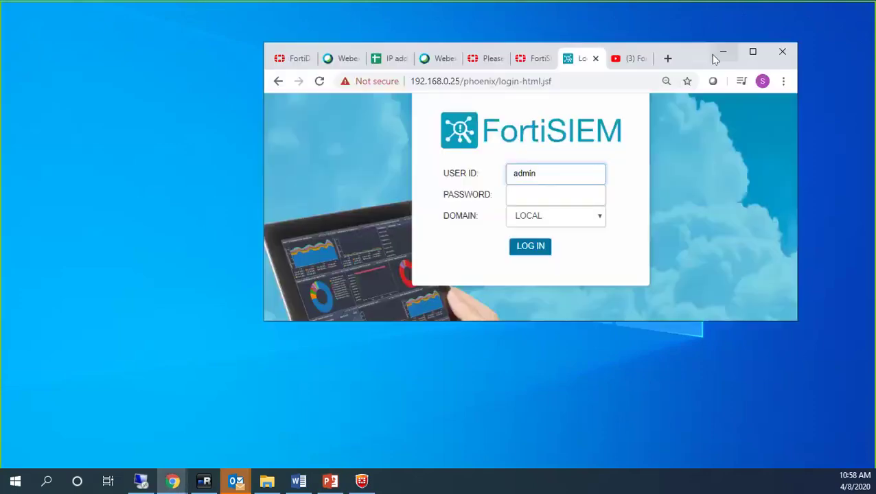
double_click(691, 55)
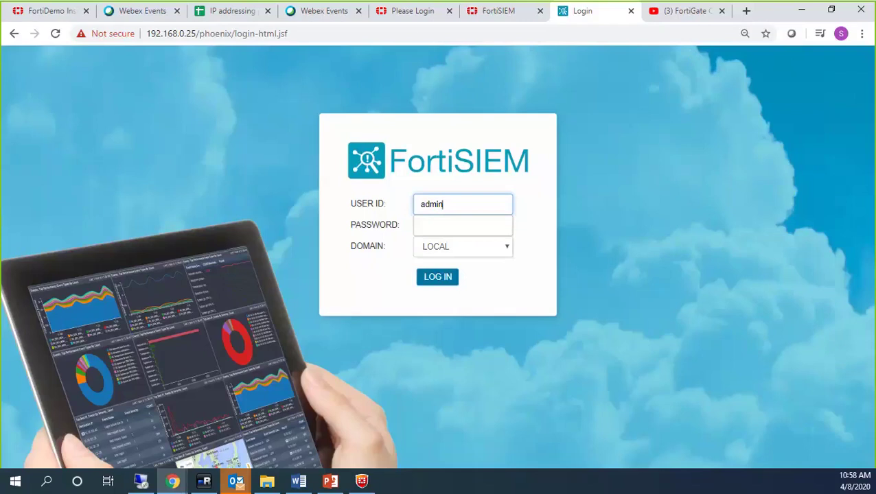
left_click(45, 11)
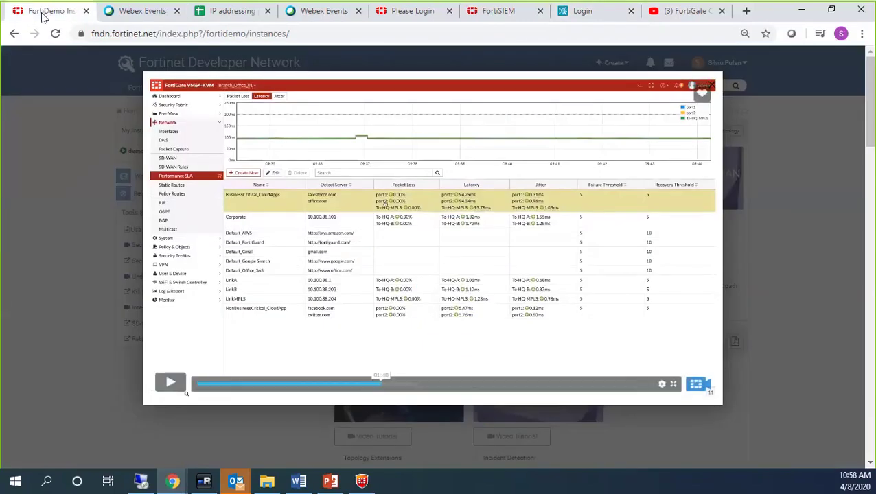
left_click(710, 85)
left_click(683, 11)
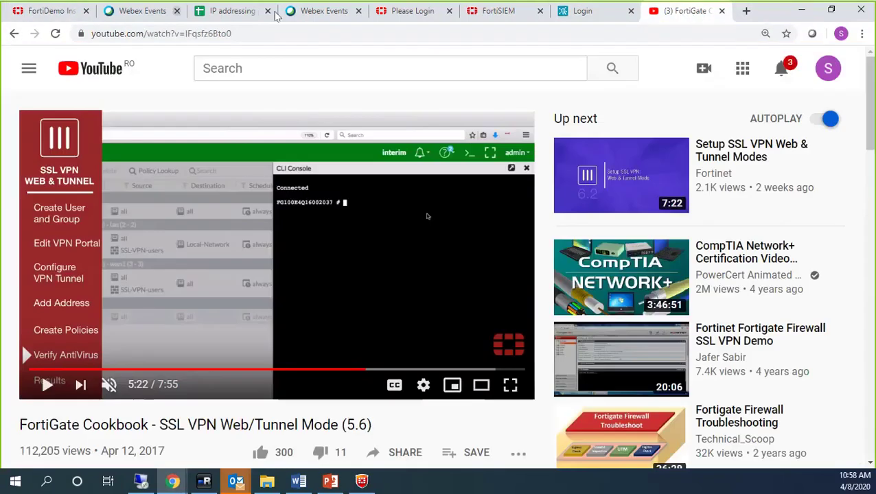
left_click(58, 10)
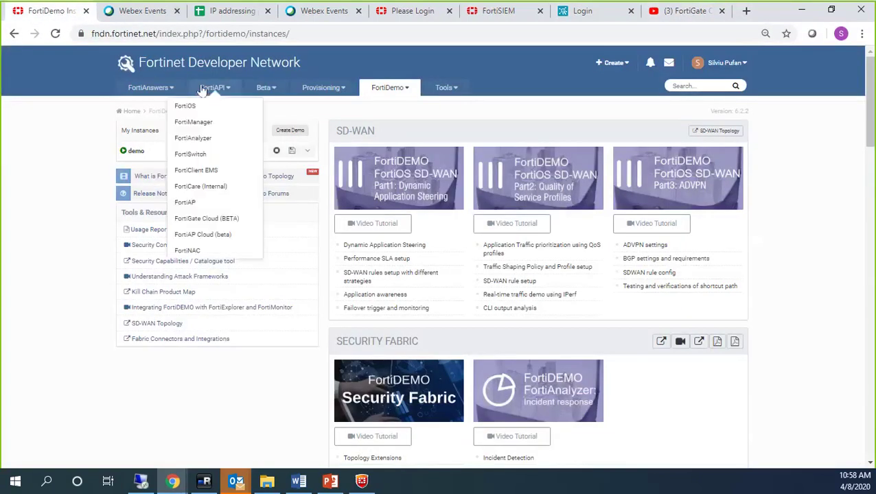
Show the demo instance's details and open the Enterprise Core FortiGate over HTTPS.
left_click(307, 150)
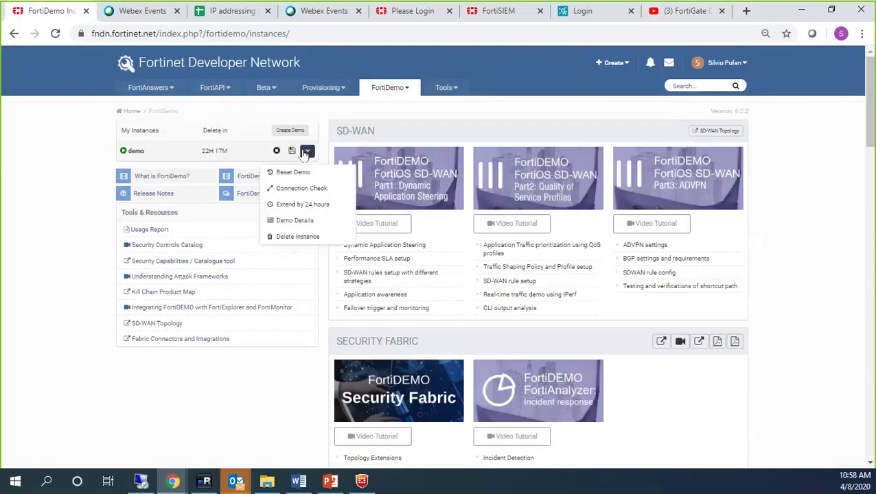
left_click(295, 220)
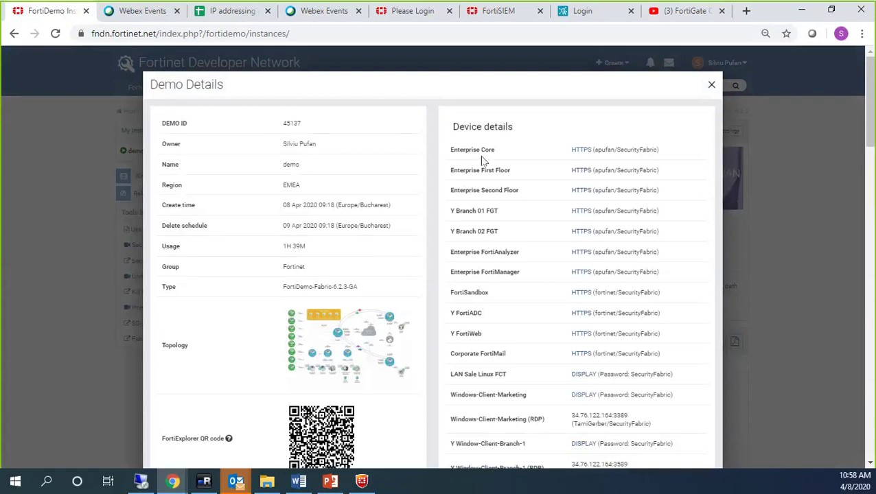
left_click(576, 151)
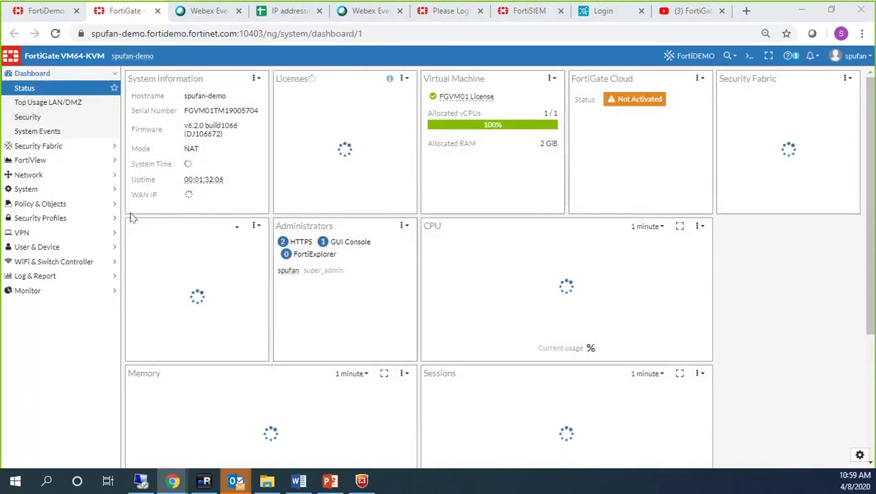
Try to display the Security Fabric's Physical Topology and Logical Topology, reloading the logical one.
left_click(60, 147)
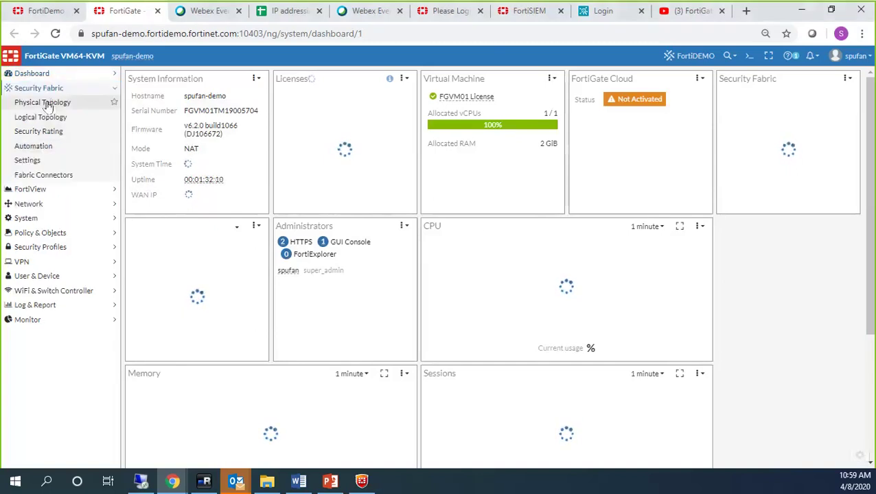
left_click(48, 105)
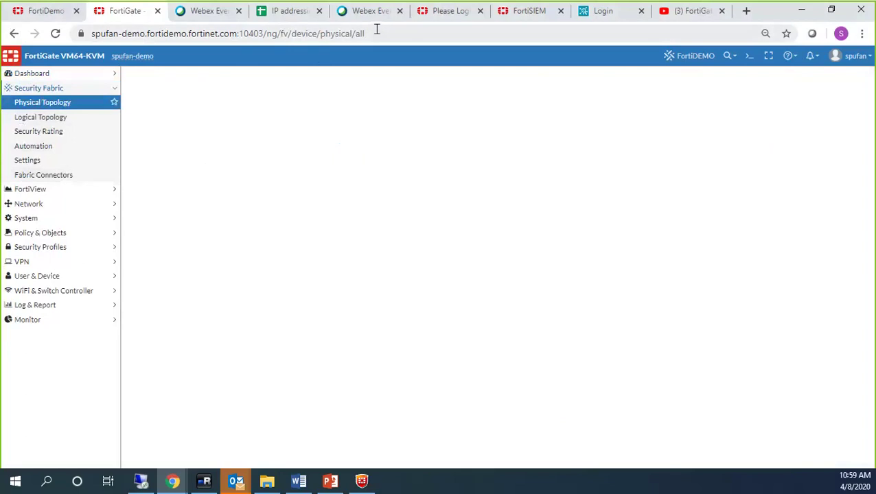
left_click(27, 122)
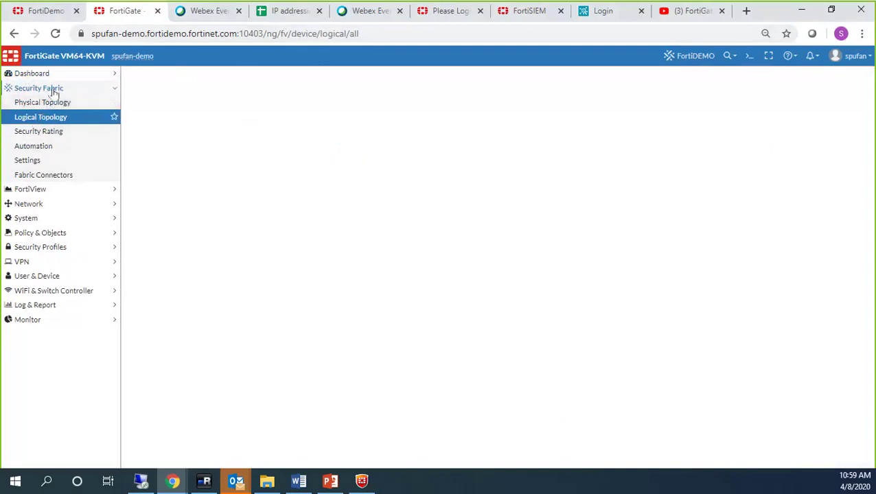
left_click(369, 32)
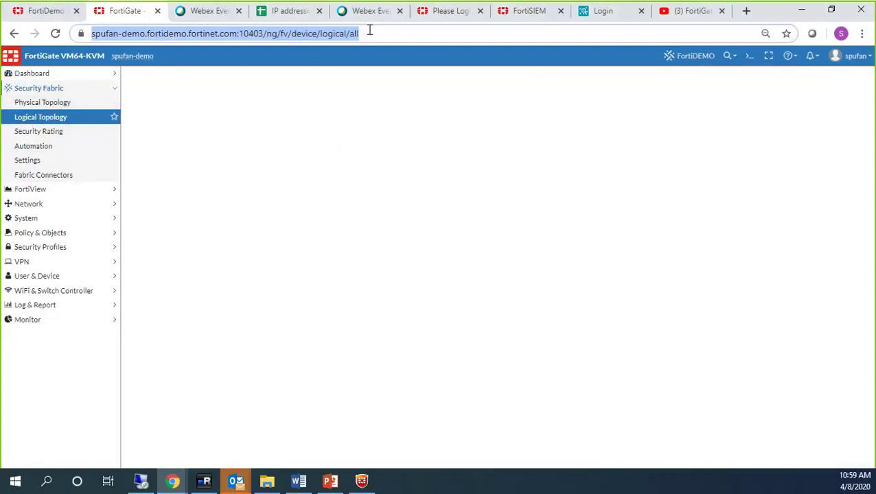
key("Return")
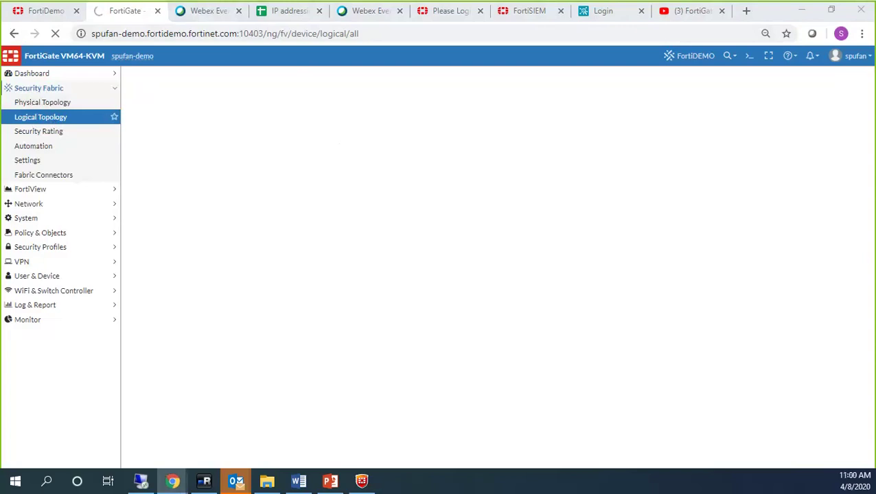
Switch to the other browser window, maximize it and examine the branch and enterprise floor FortiGates in the Physical Topology.
key("alt+Tab")
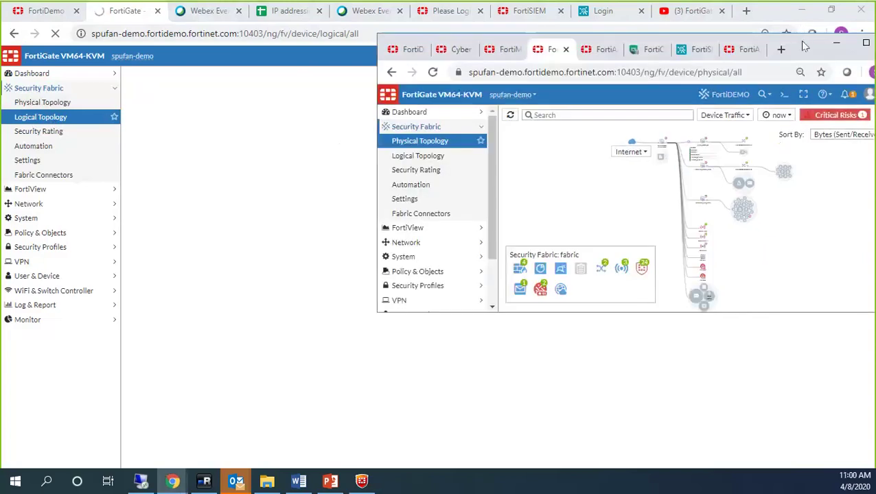
double_click(799, 38)
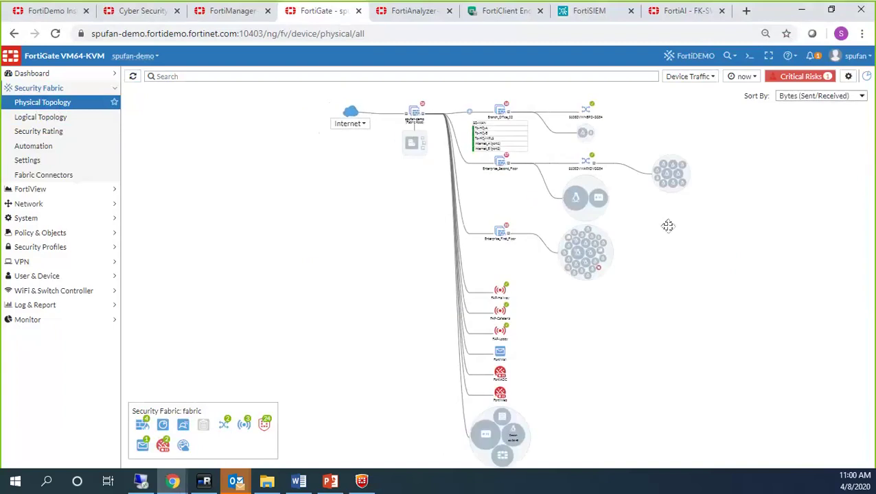
scroll(194, 213, "up", 1)
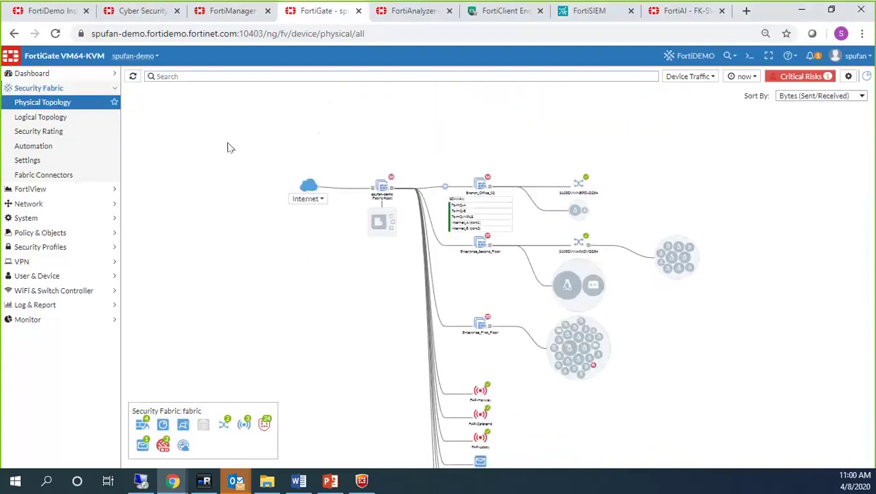
scroll(352, 180, "up", 1)
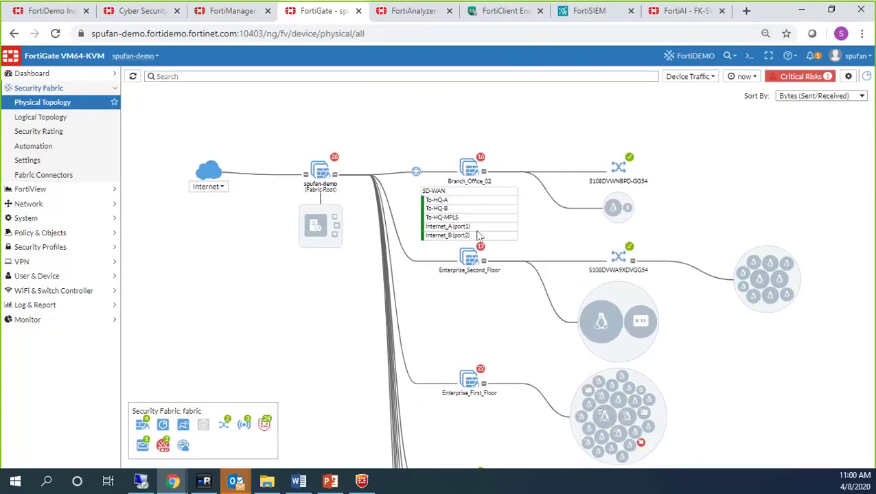
left_click_drag(287, 359, 276, 295)
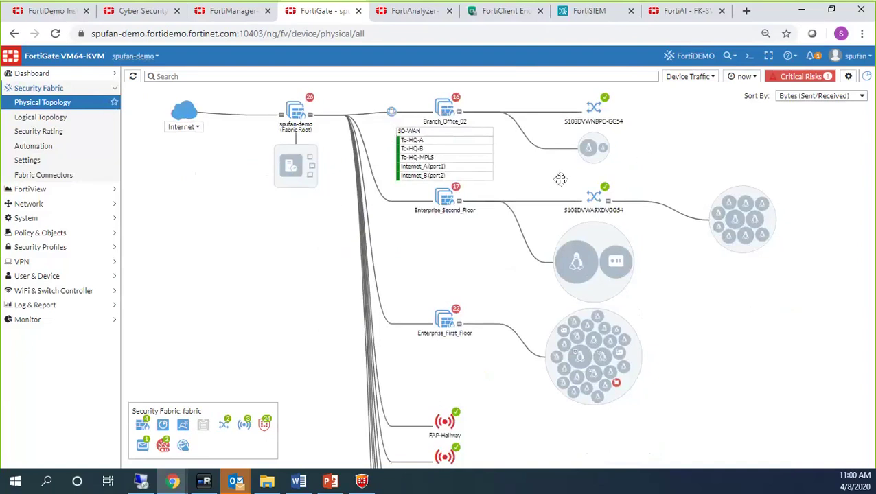
Examine the fabric root FortiGate and the endpoint groups connected to Enterprise_Second_Floor in the Physical Topology.
left_click_drag(295, 229, 284, 248)
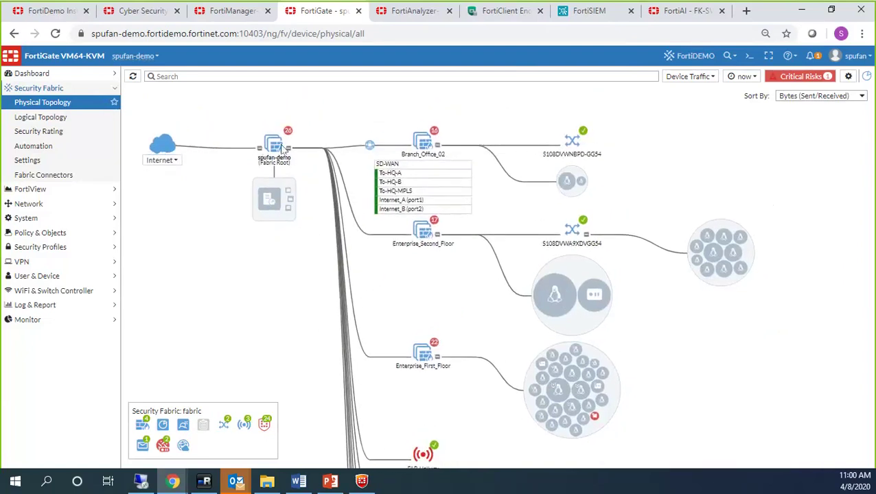
mouse_move(277, 150)
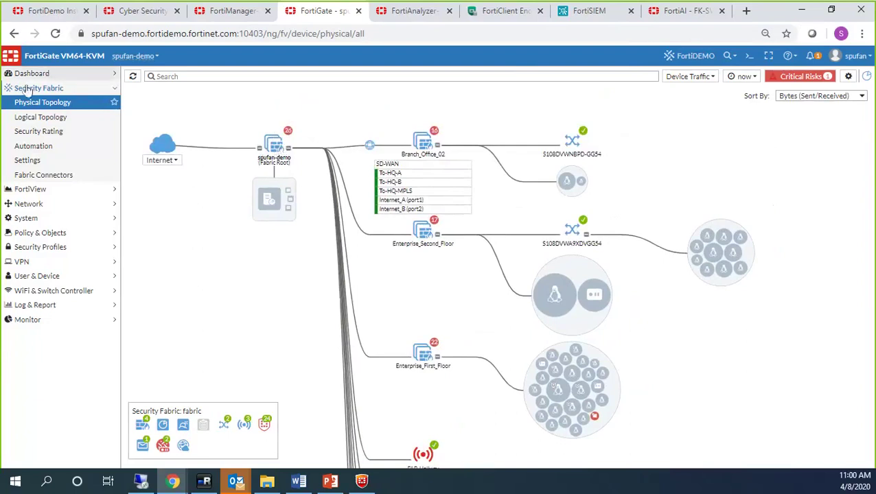
mouse_move(554, 291)
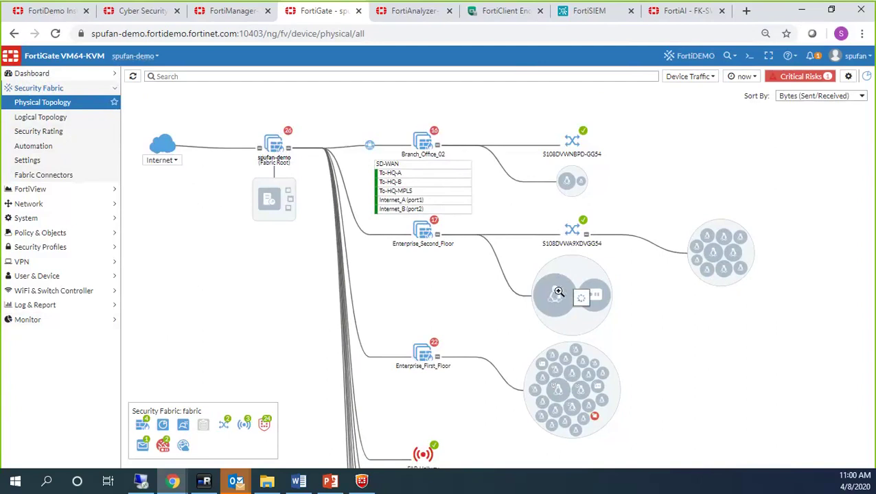
Check the other browser window's Logical Topology, return to the Physical Topology window and open the demo FortiGate's Security Rating page.
left_click(375, 33)
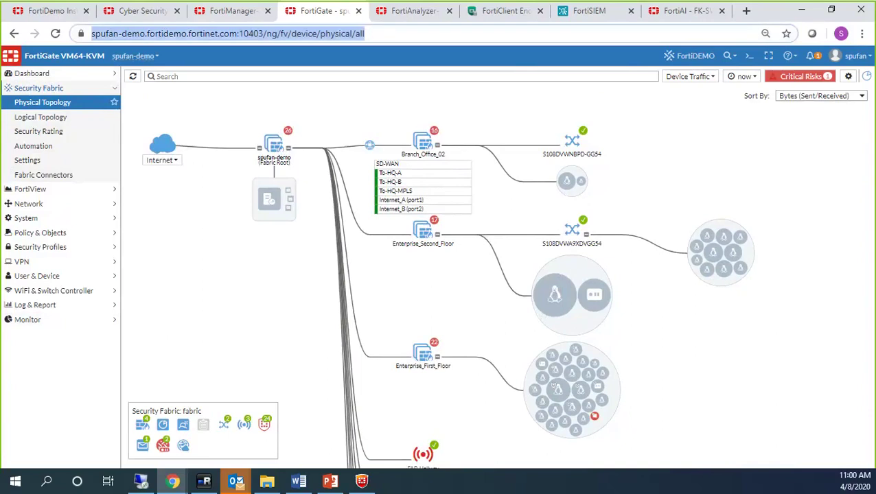
key("alt+Tab")
left_click(800, 11)
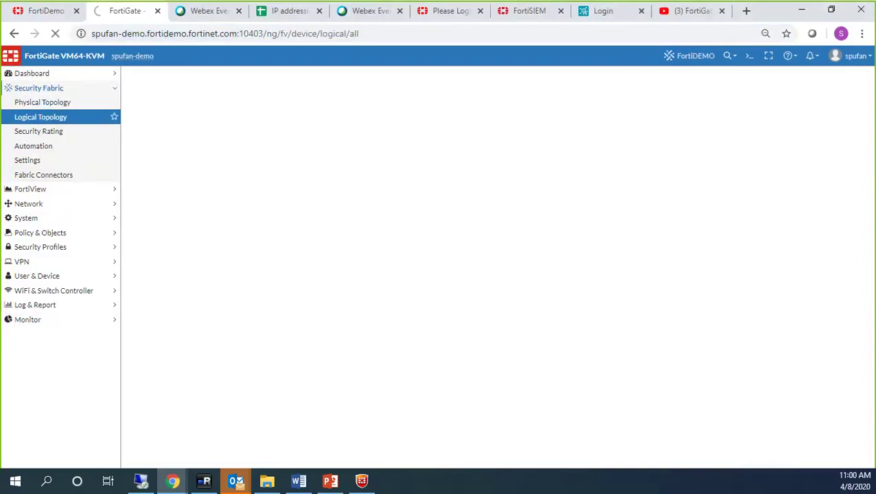
left_click(796, 11)
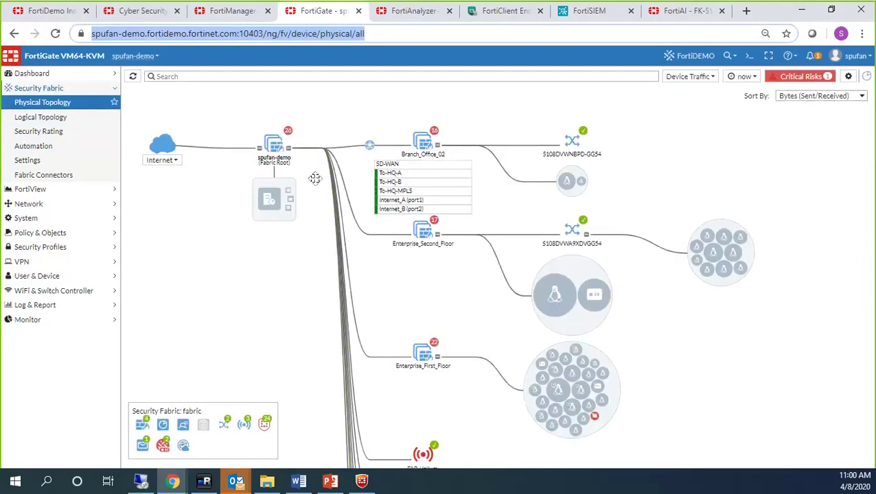
left_click(45, 134)
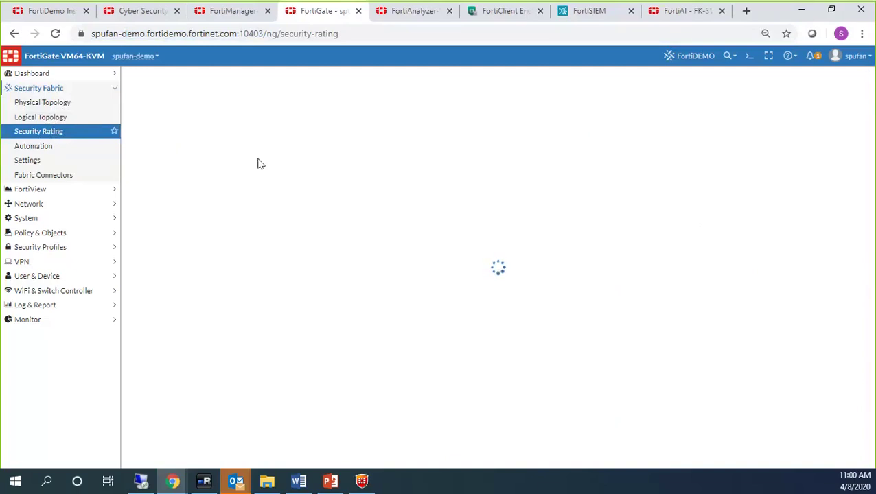
Switch to the remote desktop session on 192.168.0.15 and bring up its Chrome window.
left_click(142, 485)
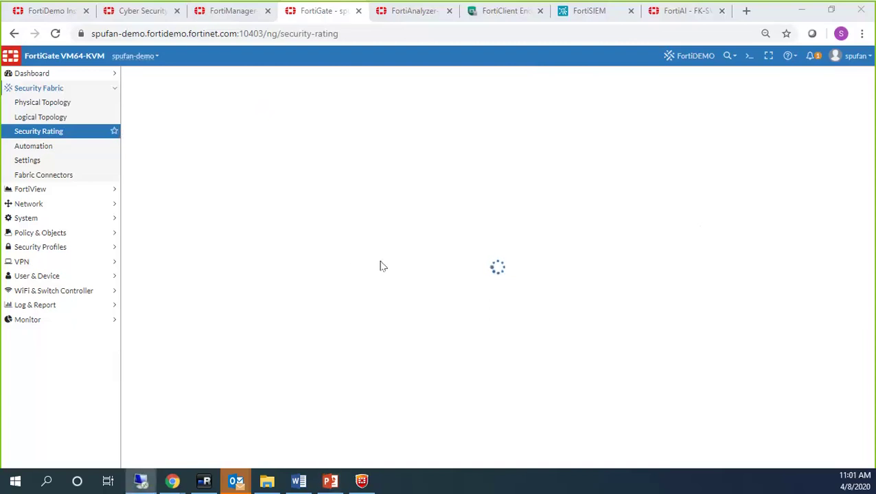
key("alt+Tab")
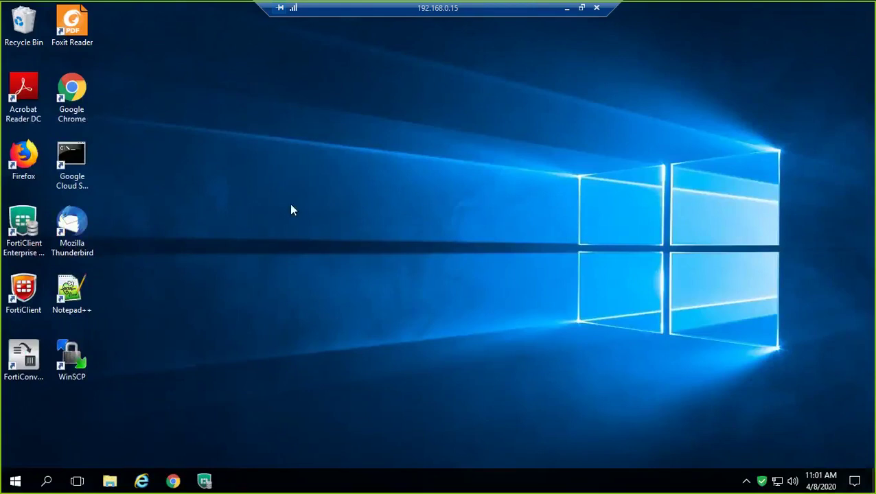
left_click(72, 92)
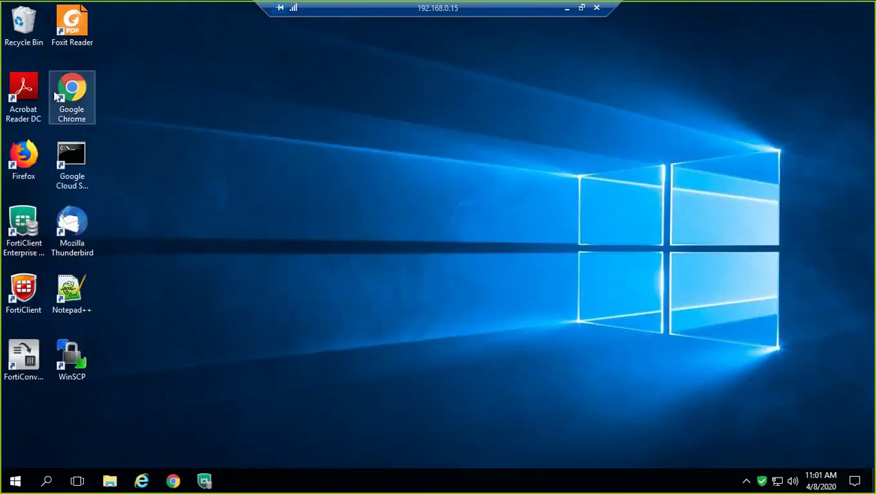
left_click(173, 481)
left_click(175, 483)
left_click(174, 482)
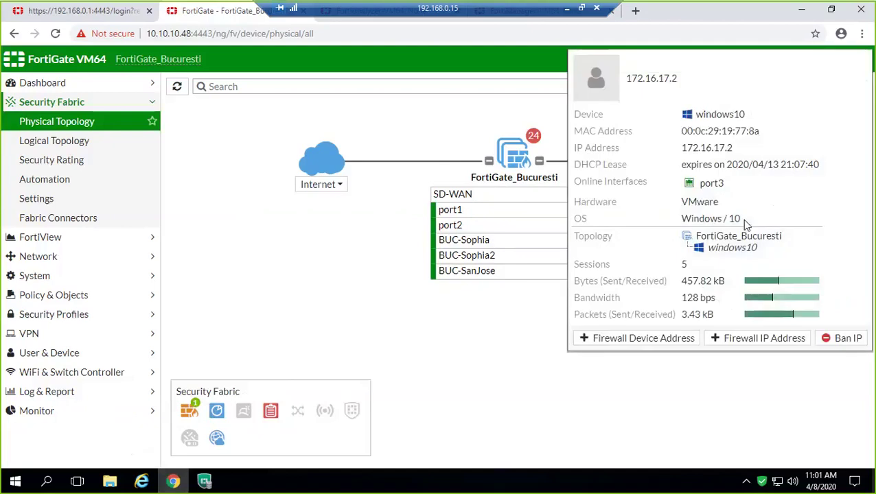
Try to log in to the FortiGate at 192.168.0.1:4443 as admin with the account password.
left_click(101, 10)
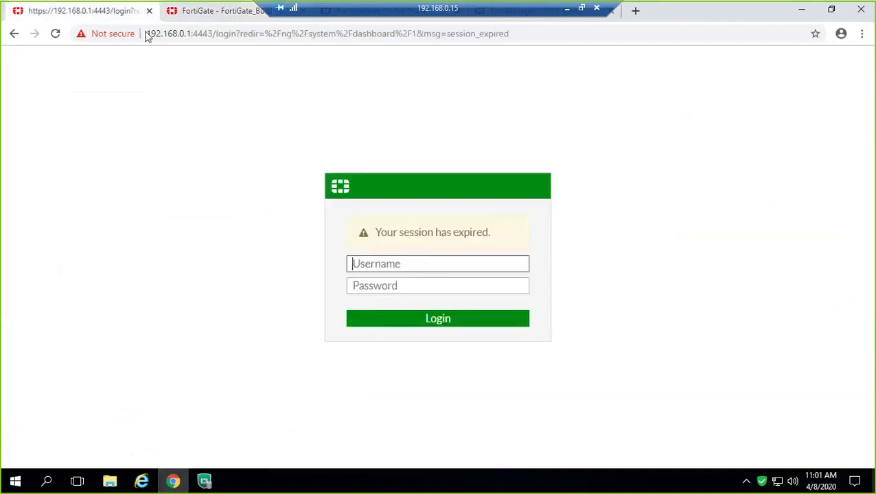
left_click(400, 266)
type("admin")
key("Tab")
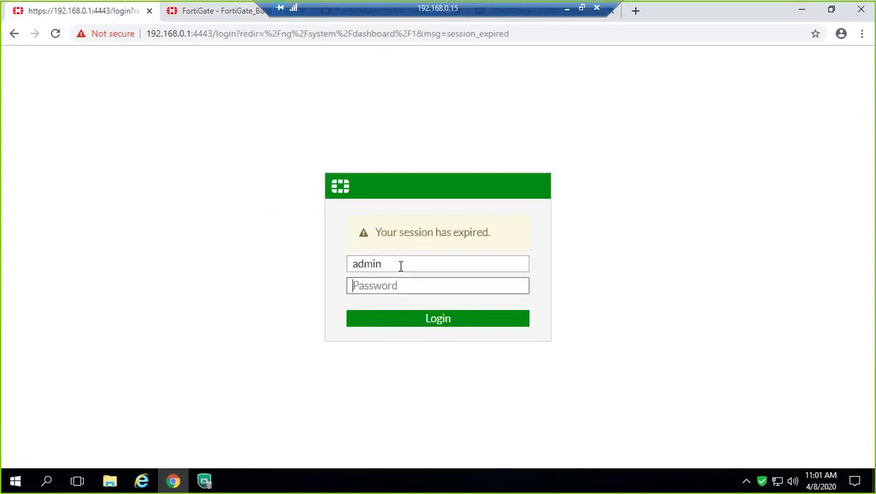
type("**********")
key("Return")
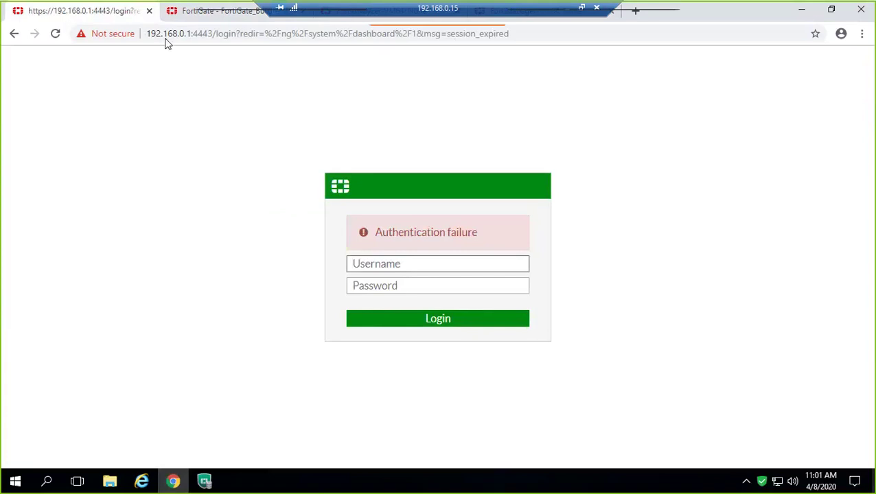
Return to the FortiGate_Bucuresti session, view the windows10 host's details in the Physical Topology and open the Security Rating page.
left_click(207, 17)
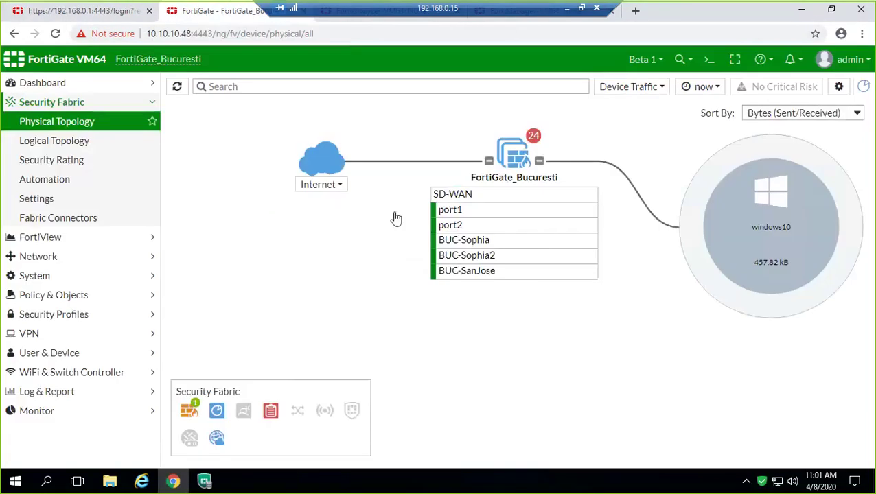
mouse_move(759, 236)
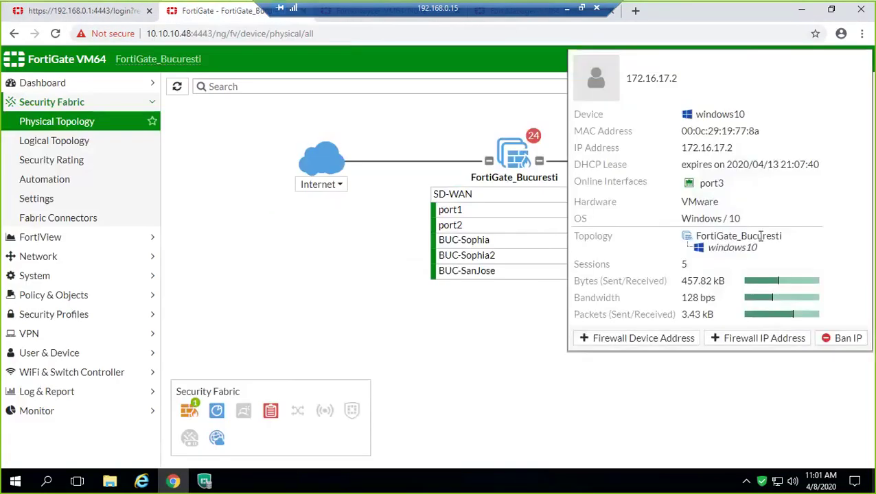
left_click(68, 142)
left_click(59, 162)
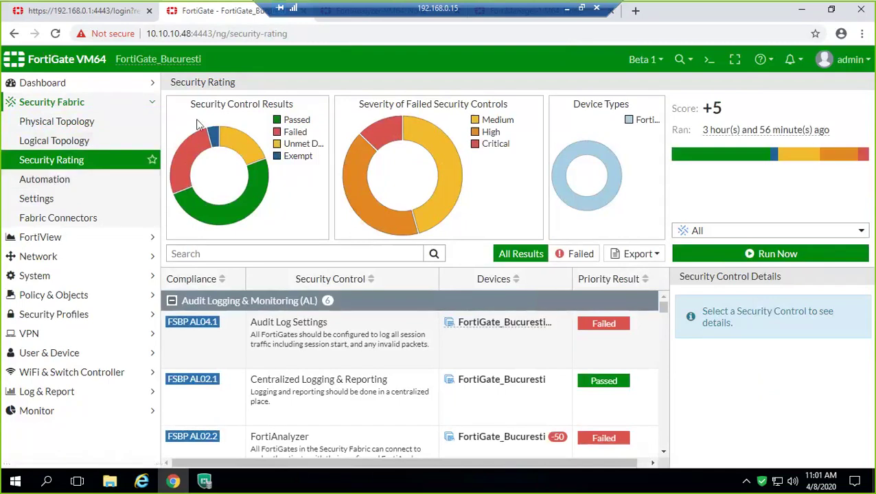
Examine the Audit Log Settings control's recommendations and review the Security Rating controls down to the Firmware & Subscriptions group.
mouse_move(259, 178)
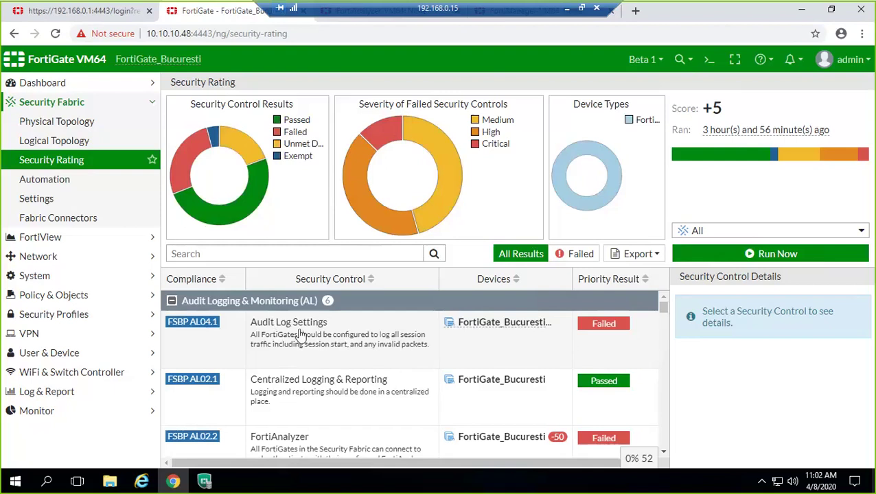
left_click(338, 339)
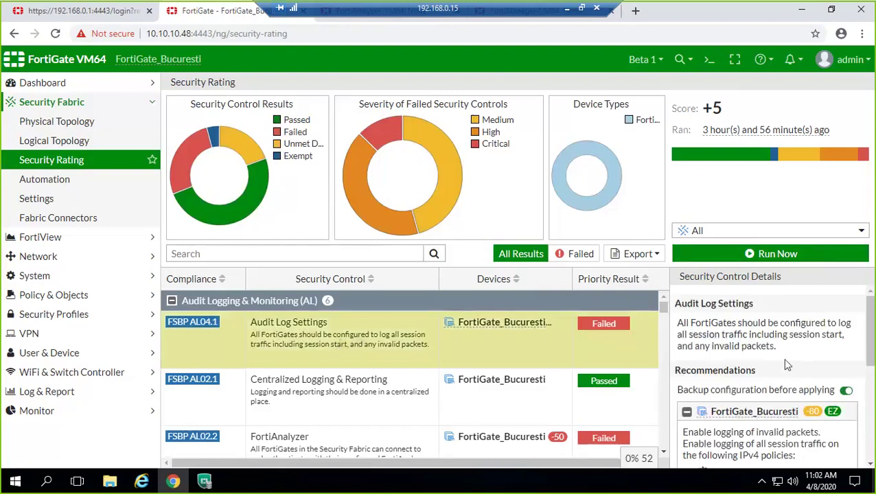
scroll(782, 357, "down", 3)
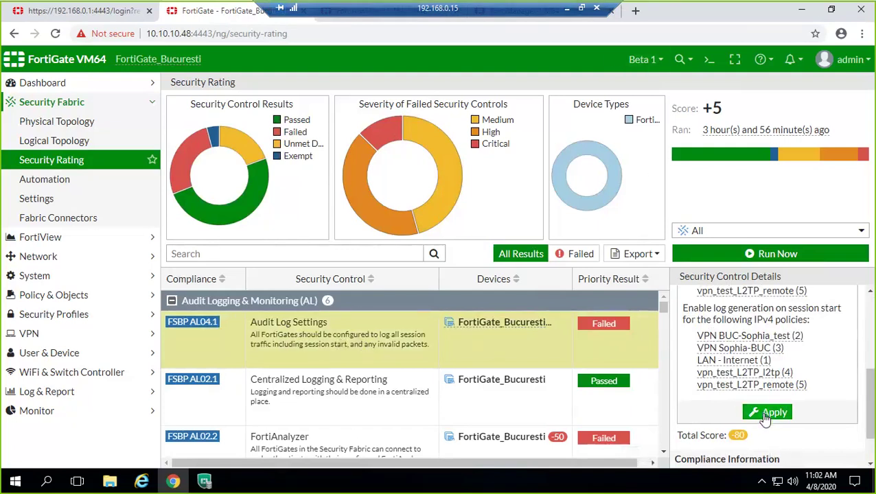
scroll(402, 357, "down", 3)
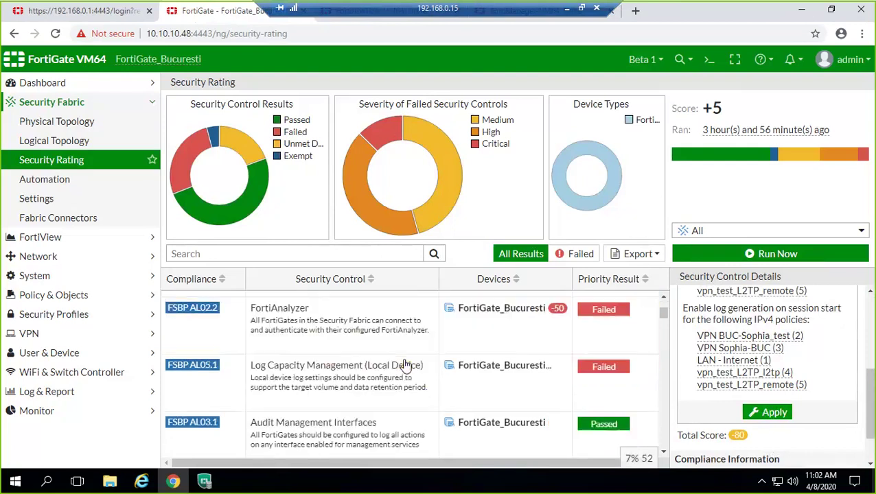
scroll(405, 366, "down", 7)
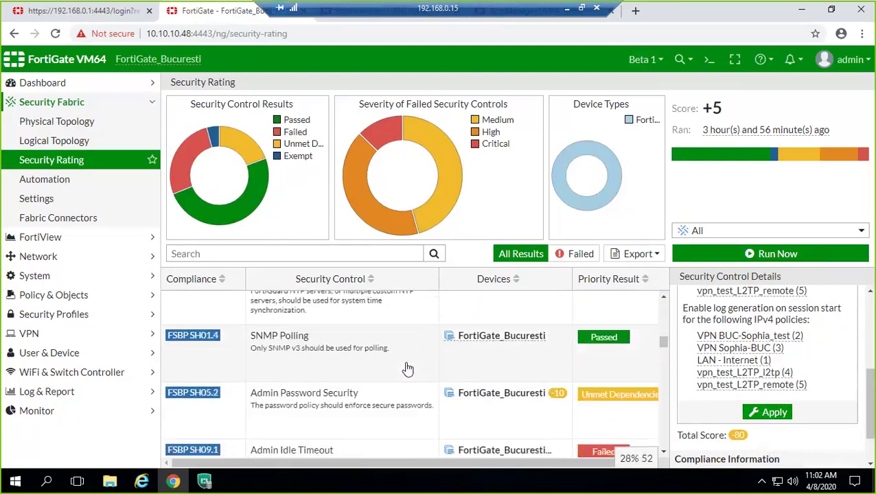
scroll(408, 371, "down", 3)
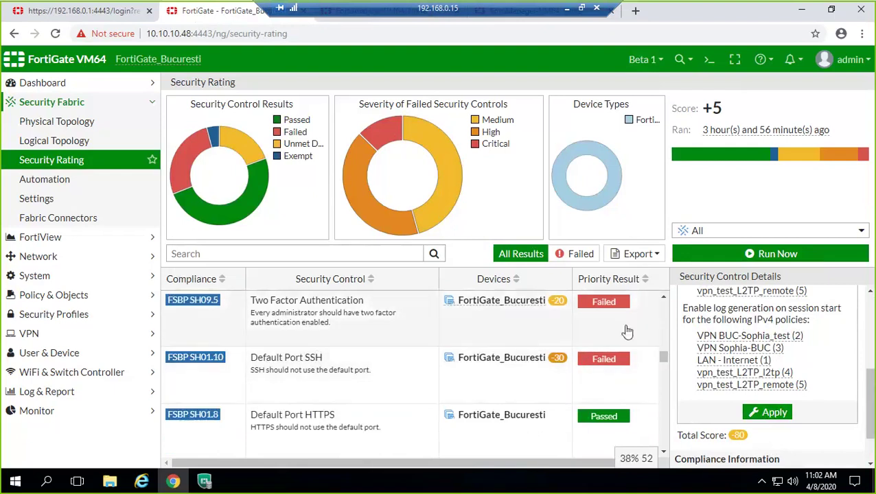
scroll(396, 333, "down", 3)
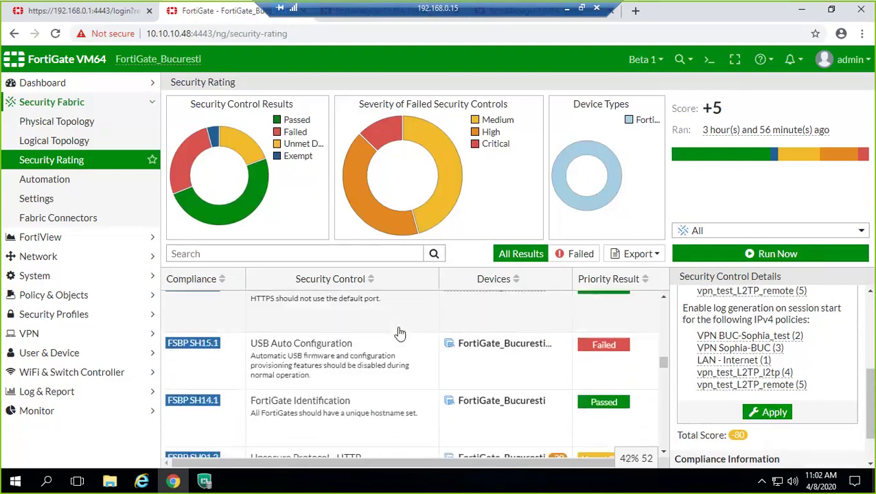
scroll(400, 334, "down", 4)
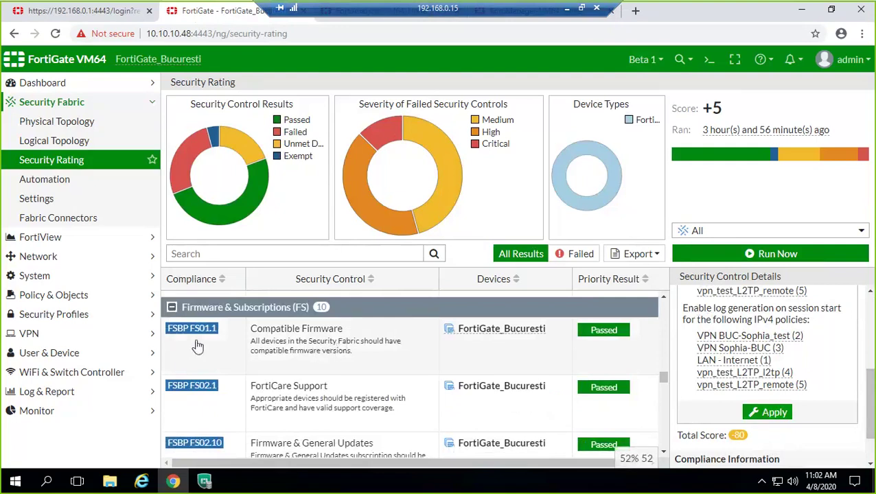
Start a new automation stitch with the Compromised Host trigger and the Quarantine FortiClient via EMS and Access Layer Quarantine actions.
left_click(43, 184)
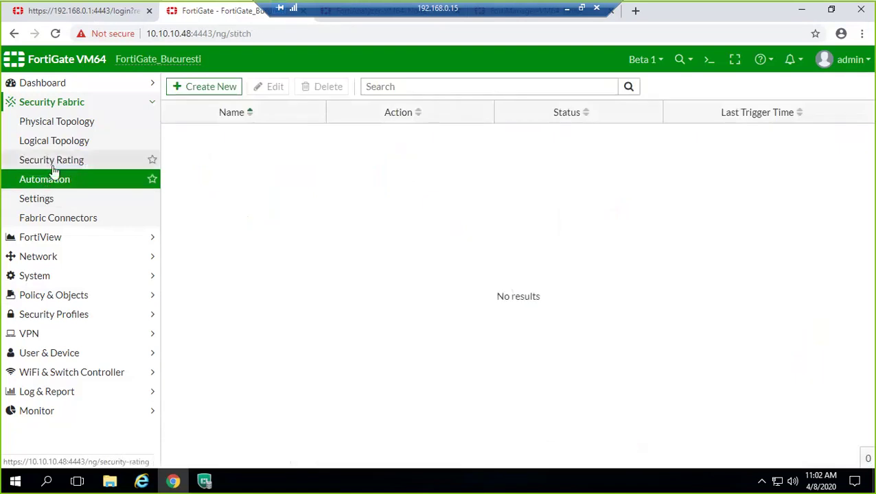
left_click(216, 96)
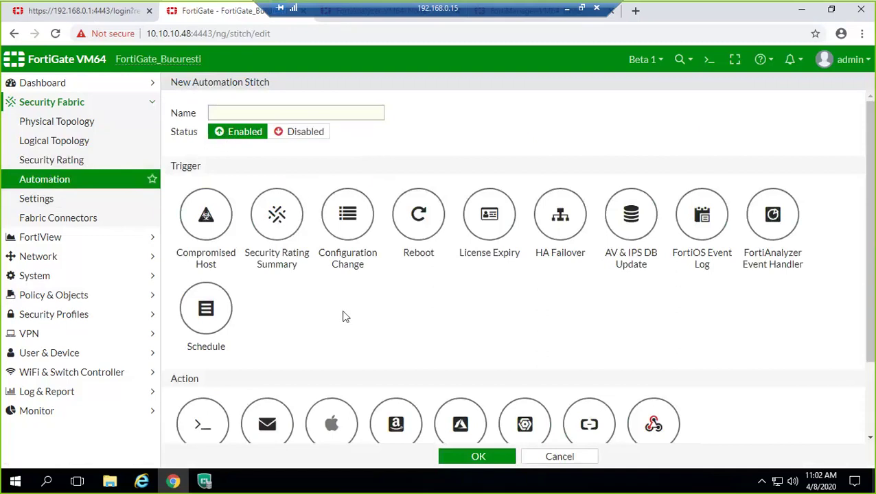
scroll(342, 316, "down", 2)
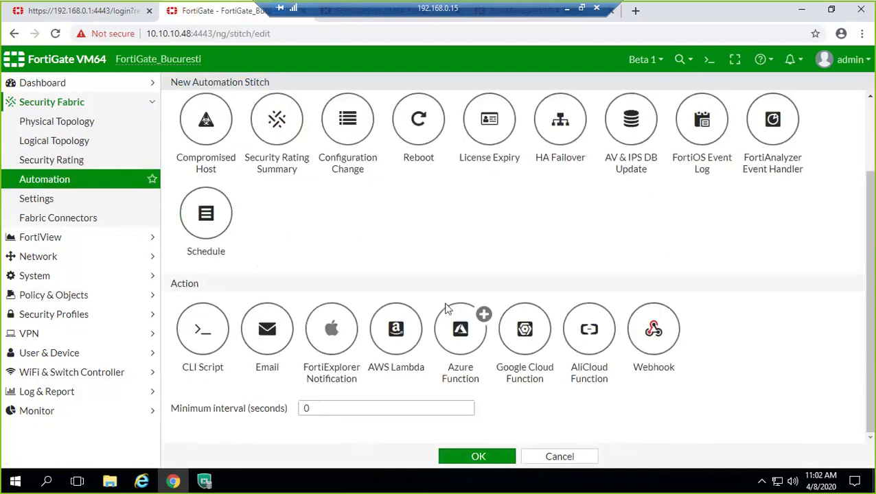
left_click(207, 132)
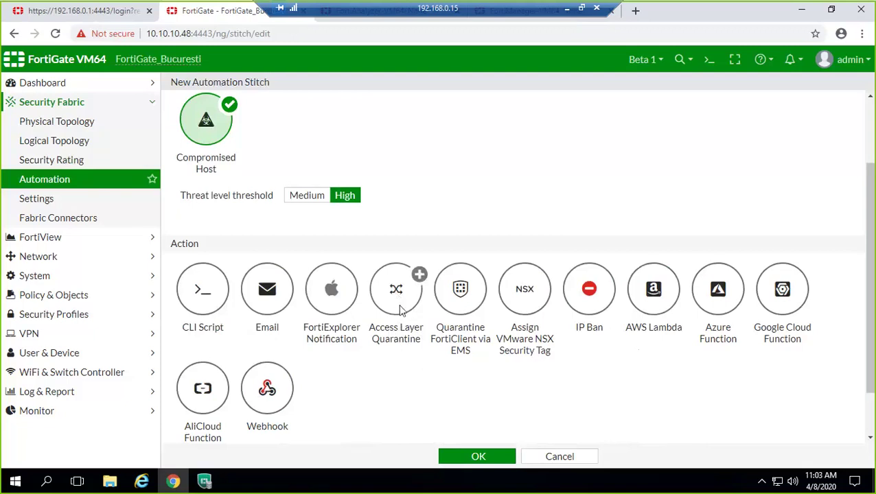
left_click(439, 290)
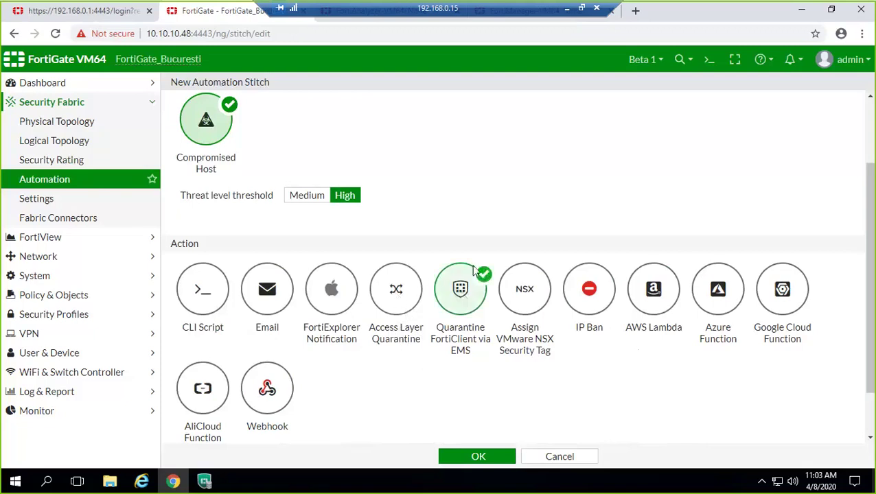
left_click(407, 290)
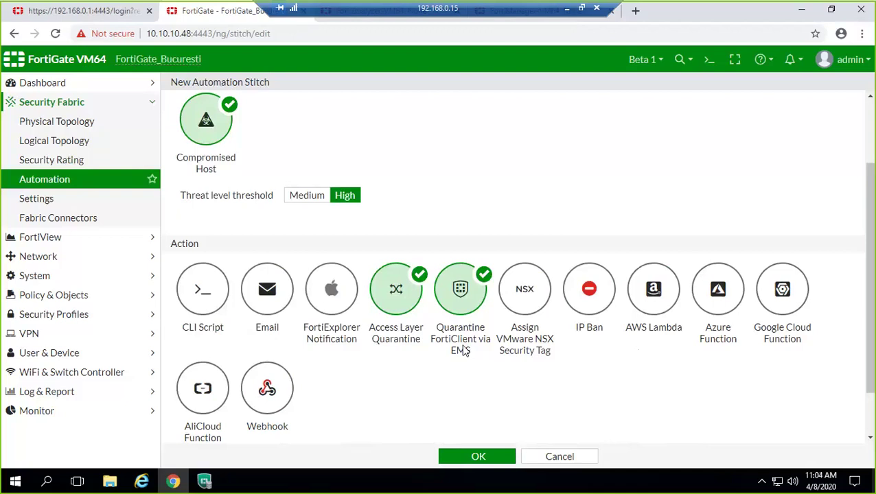
left_click(802, 19)
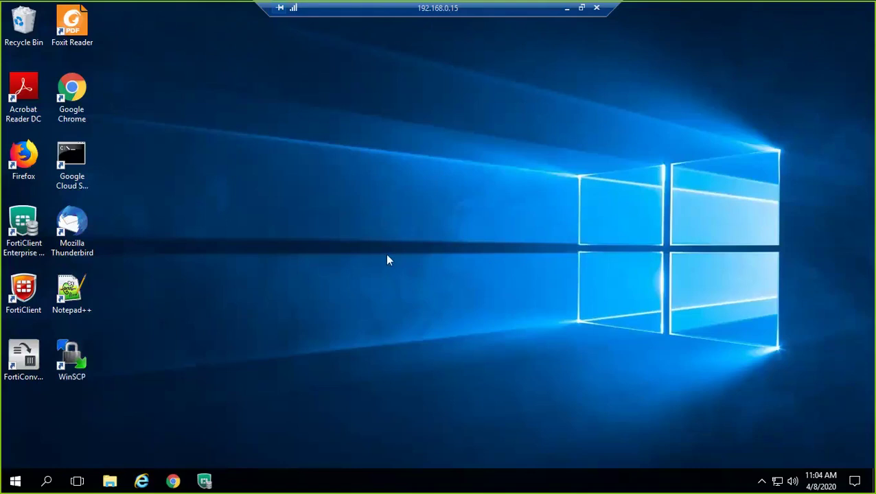
left_click(173, 481)
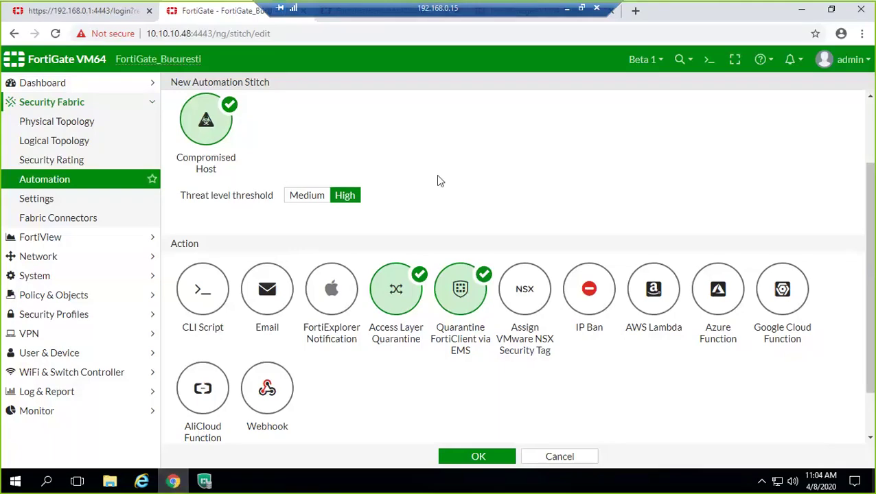
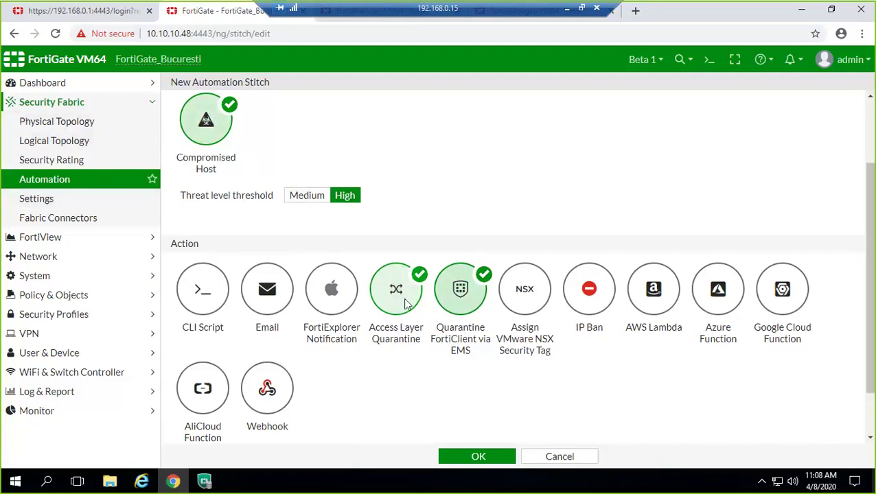
Look into the User & Device and WiFi & Switch Controller sections and discard the unsaved automation stitch.
left_click(68, 353)
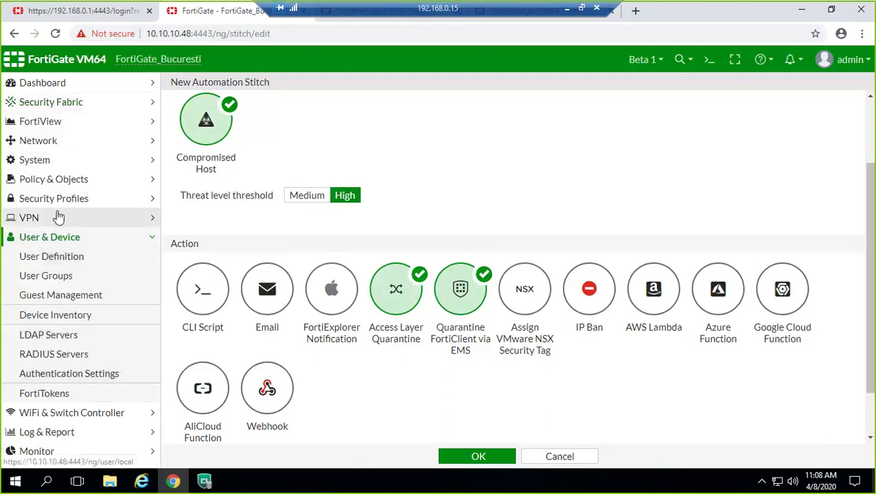
left_click(63, 237)
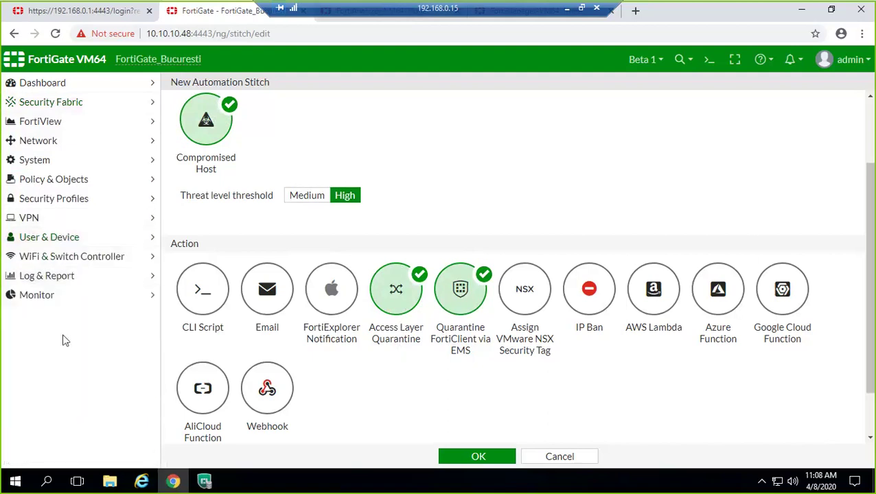
left_click(82, 259)
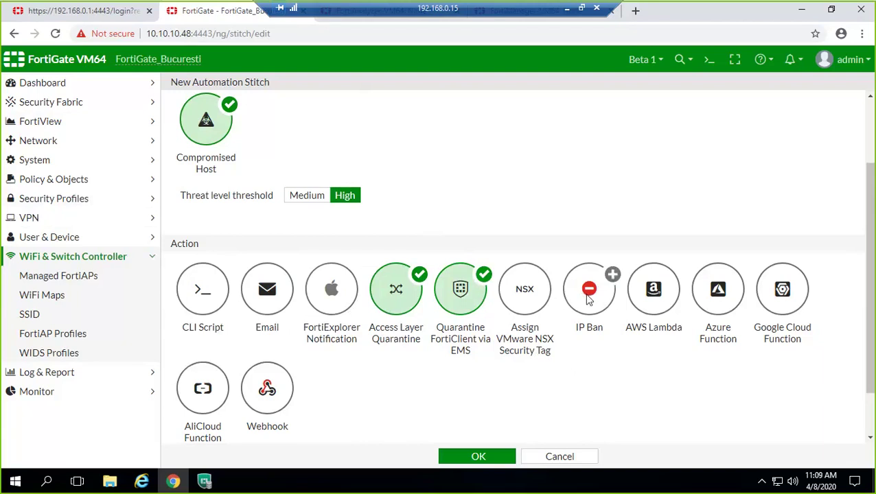
left_click(575, 461)
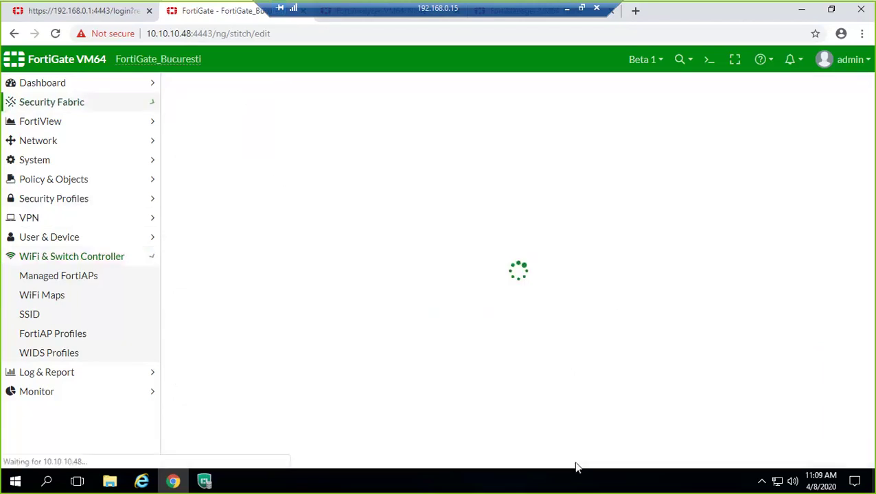
Try the Configuration Change trigger in a new automation stitch and discard the stitch.
left_click(198, 85)
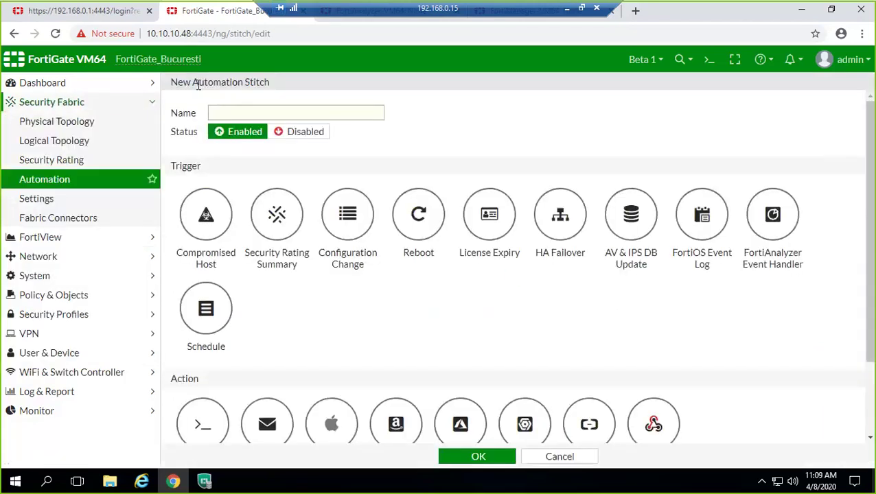
scroll(352, 330, "down", 2)
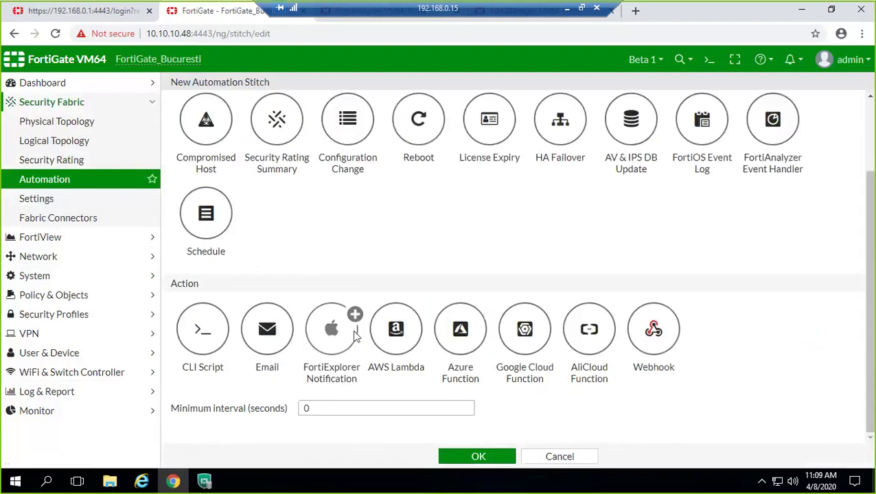
scroll(278, 227, "up", 2)
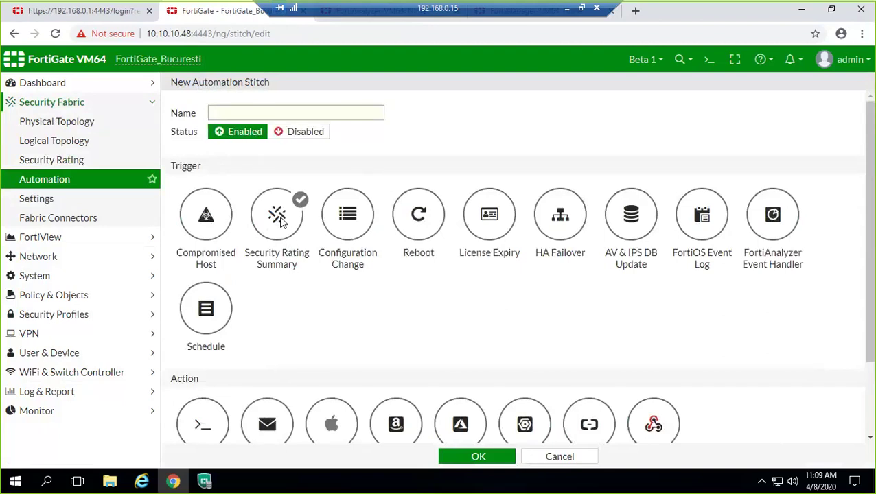
left_click(350, 230)
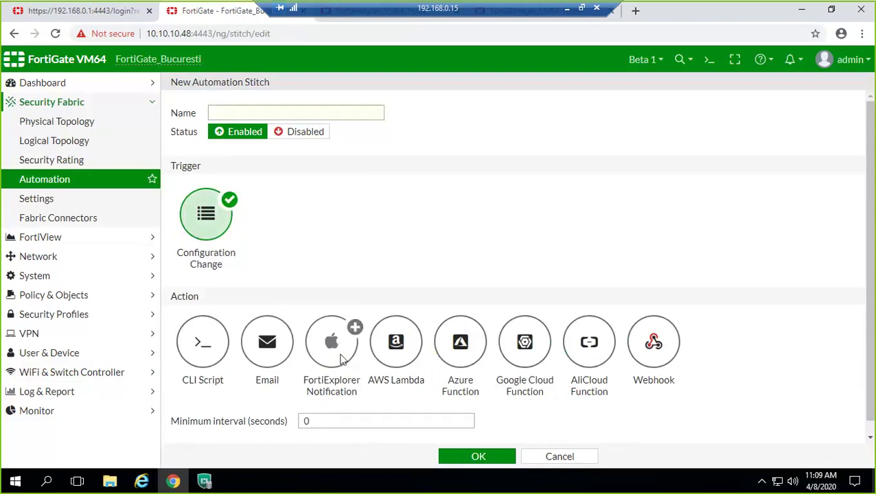
left_click(562, 458)
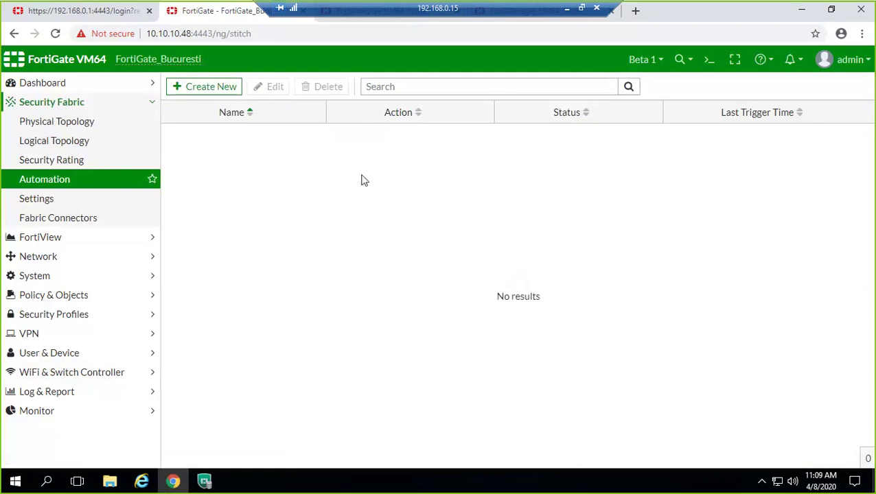
Review the triggers and actions available for a new automation stitch and view FortiGate_Bucuresti in the Physical Topology.
left_click(203, 86)
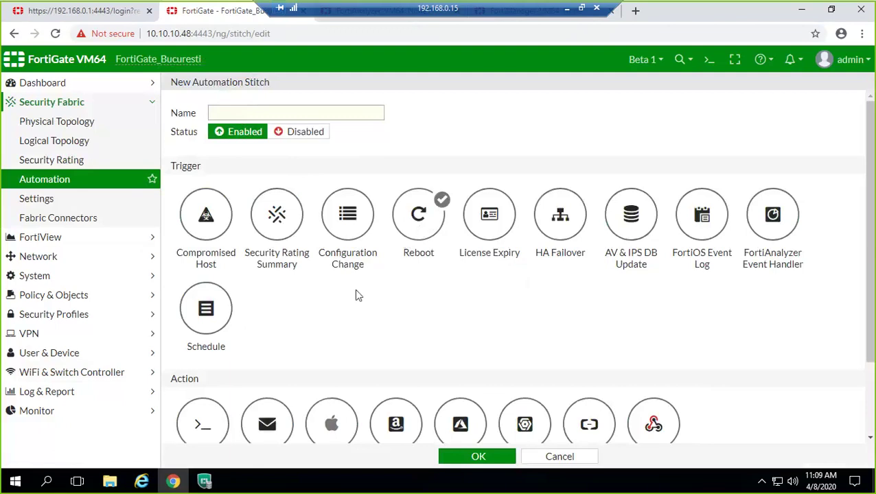
scroll(359, 336, "down", 2)
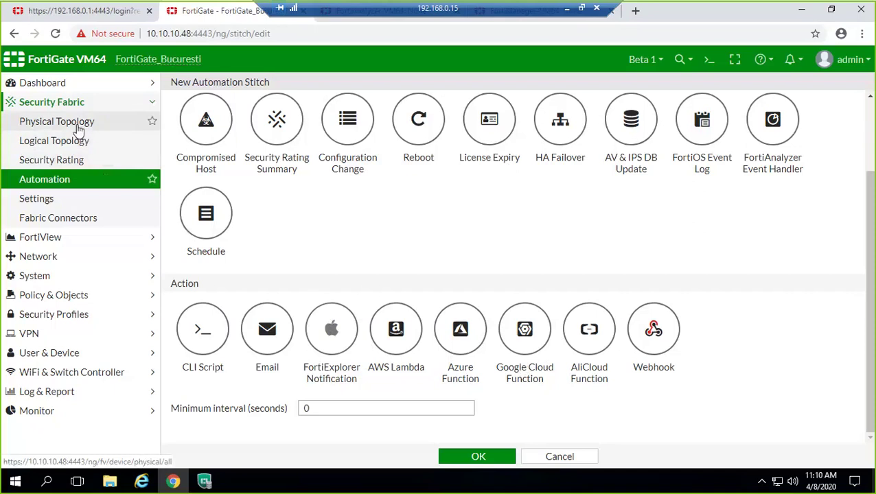
left_click(86, 11)
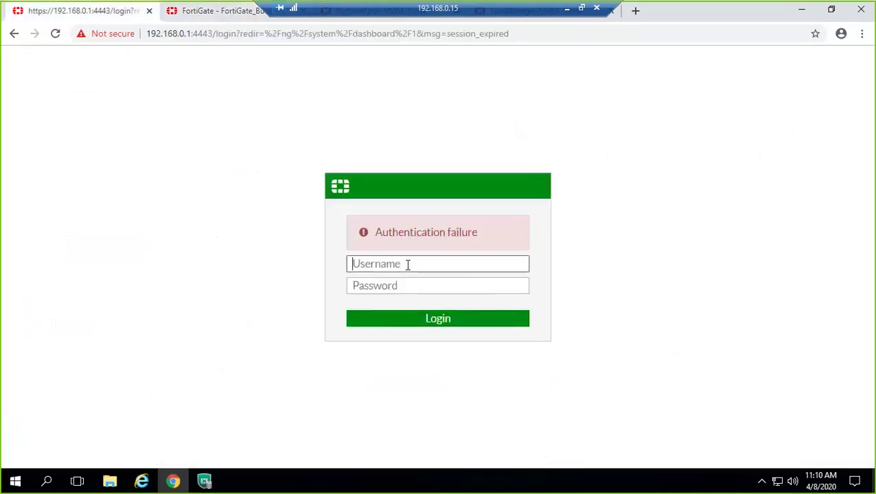
left_click(217, 15)
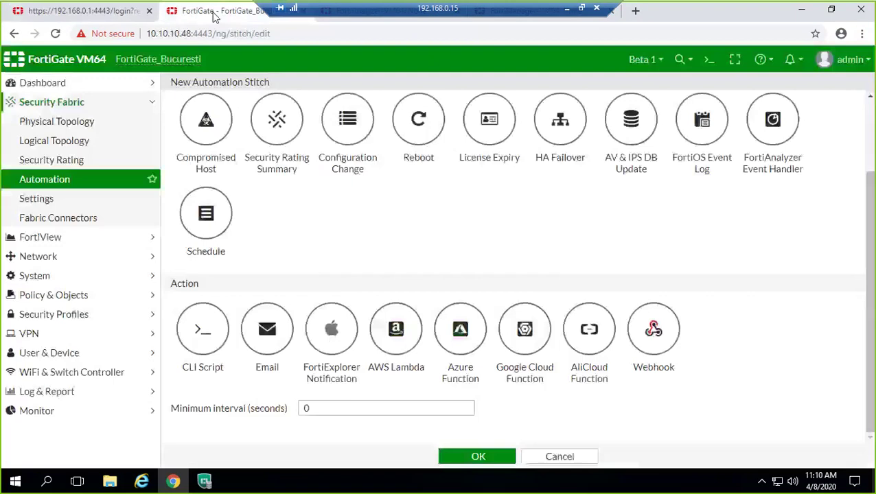
left_click(53, 123)
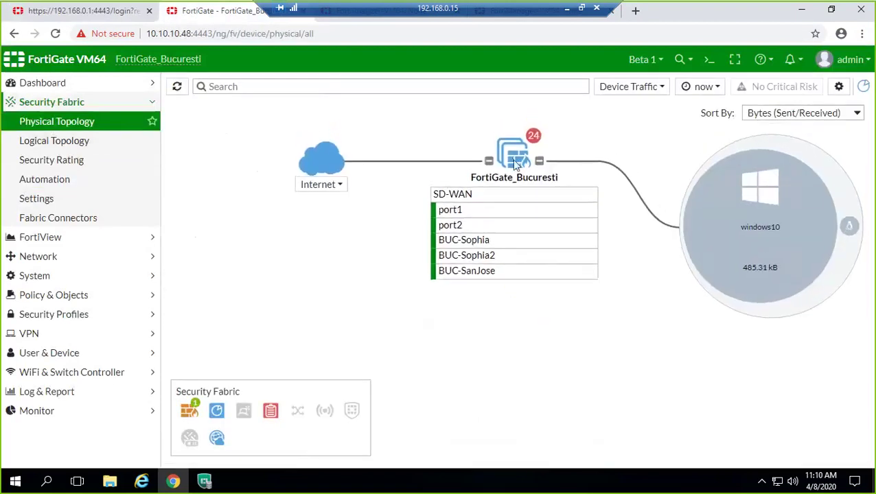
mouse_move(514, 162)
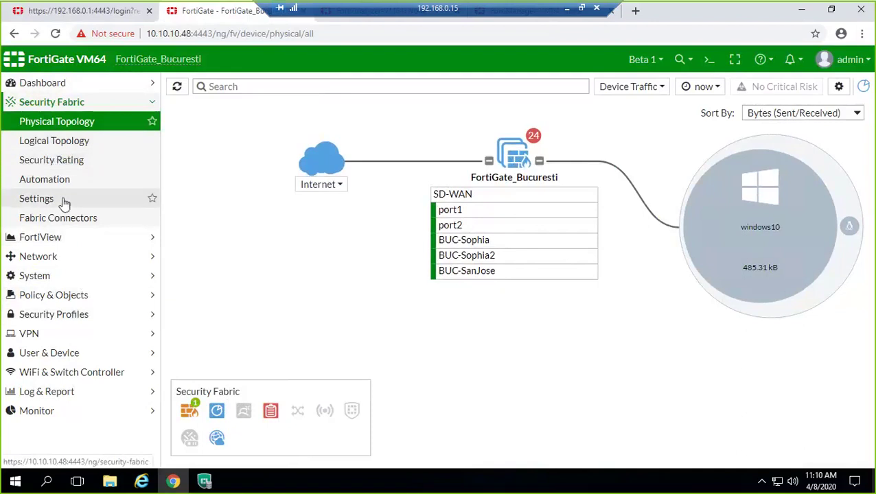
Start a new fabric connector and review the Public SDN, Private SDN and SSO/Identity connector types.
left_click(59, 225)
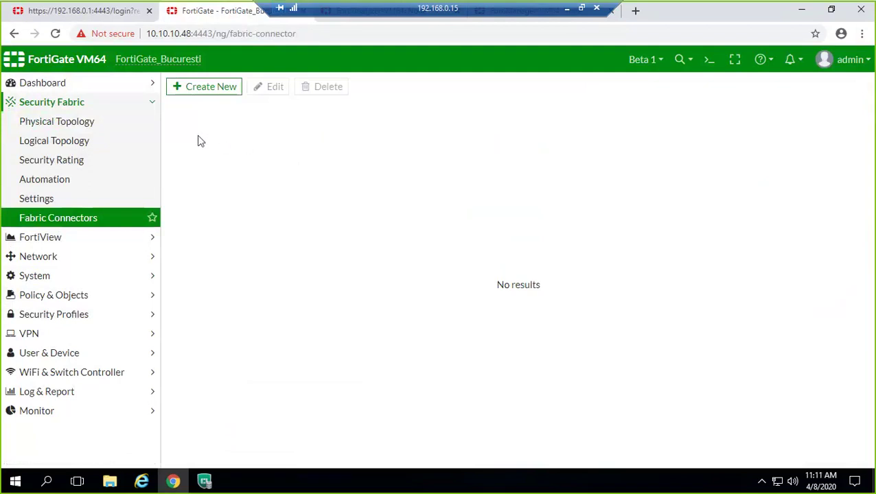
left_click(52, 183)
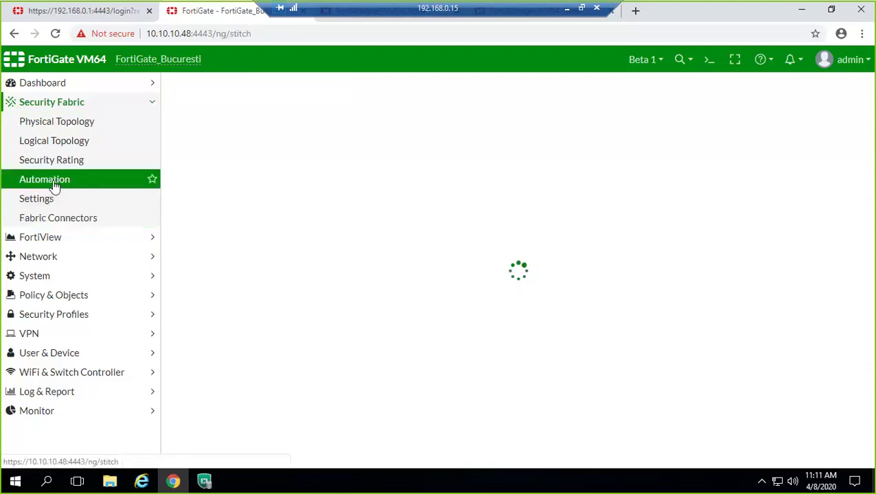
left_click(78, 219)
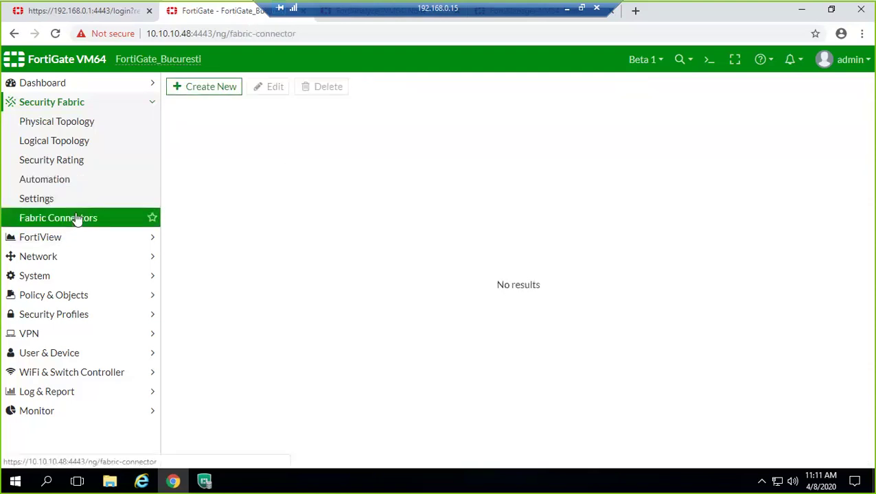
left_click(197, 87)
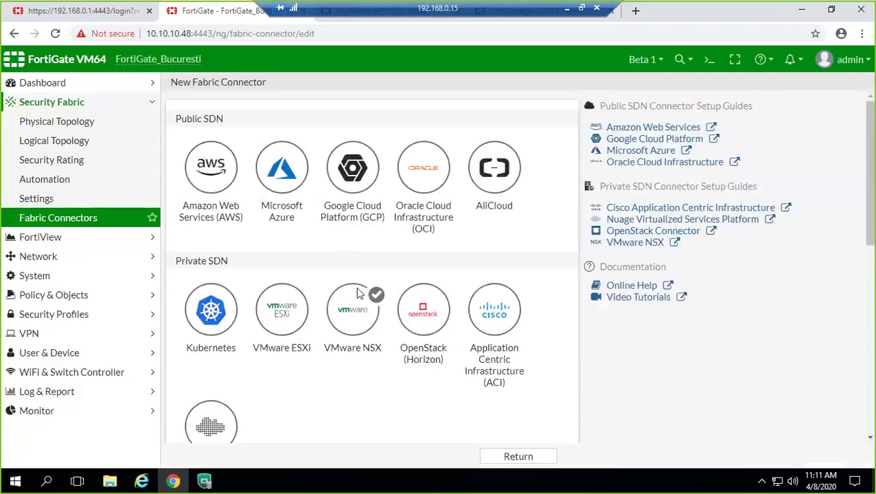
scroll(366, 281, "down", 3)
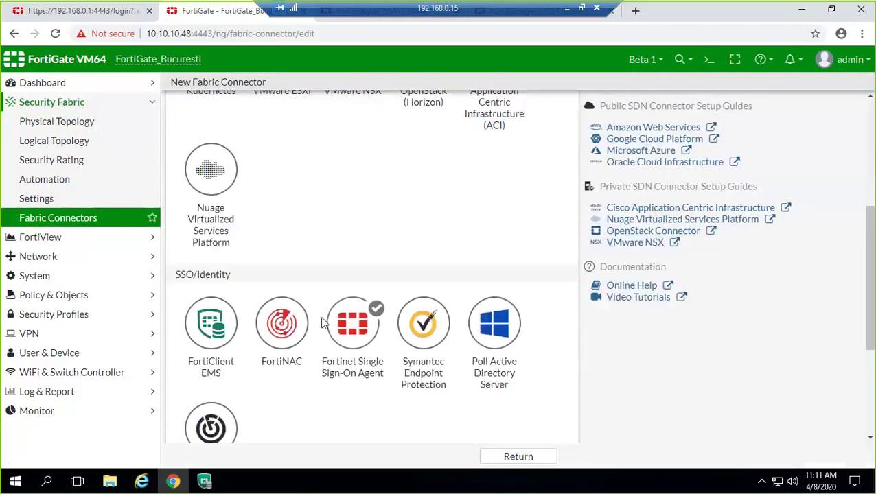
scroll(323, 322, "up", 3)
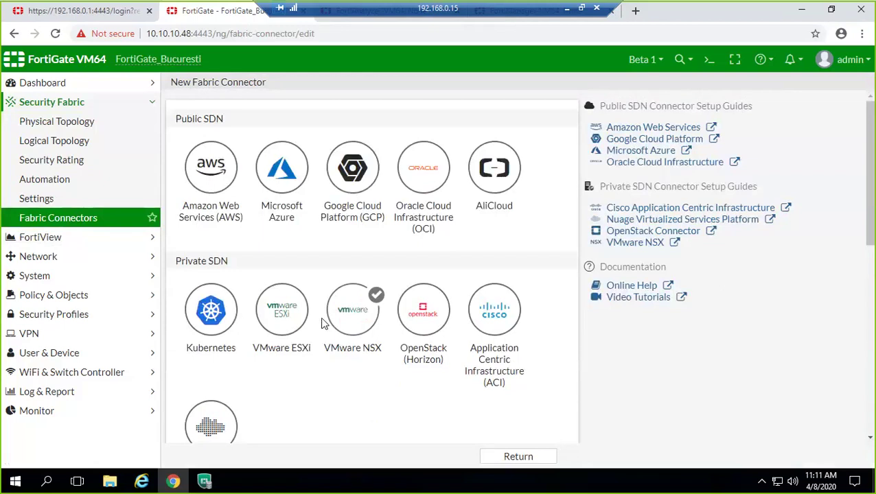
Start a new IPv4 policy and set its outgoing interface to test_L2TP.
left_click(53, 297)
left_click(43, 200)
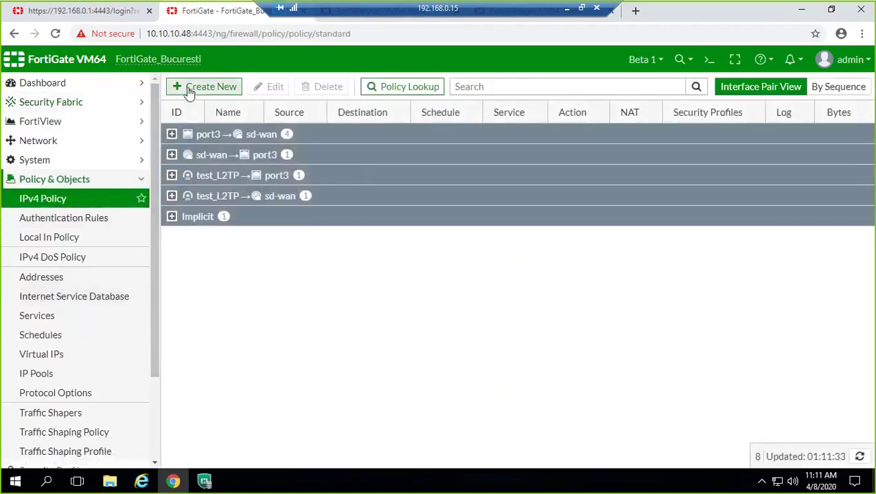
left_click(190, 91)
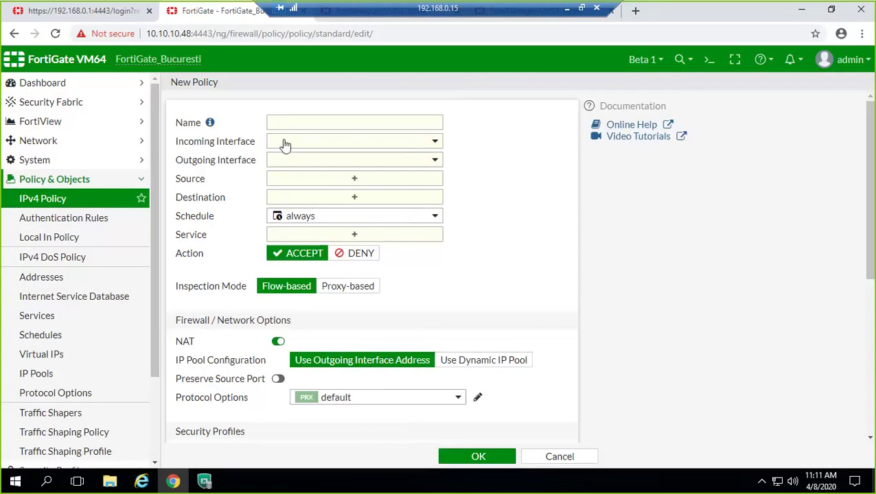
left_click(284, 147)
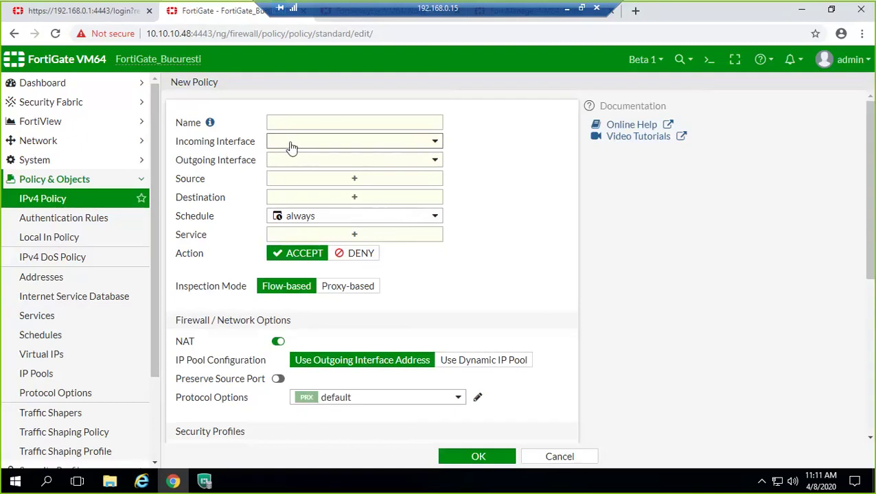
left_click(340, 164)
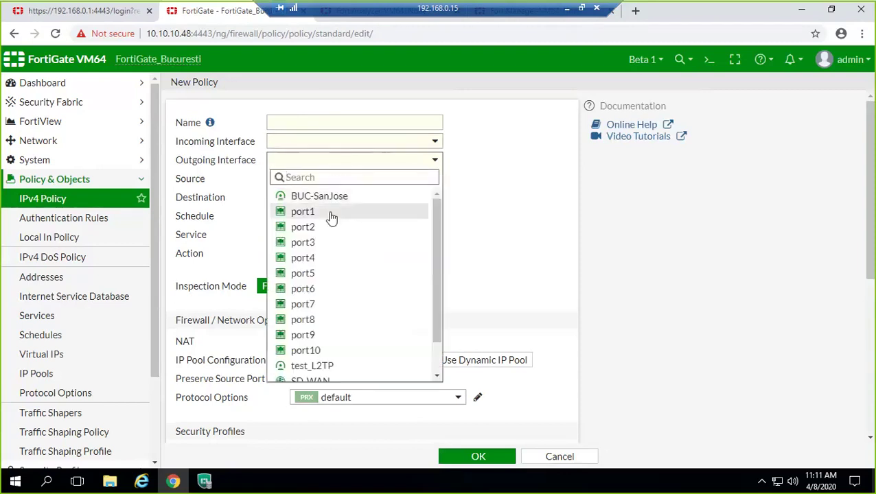
scroll(368, 326, "down", 2)
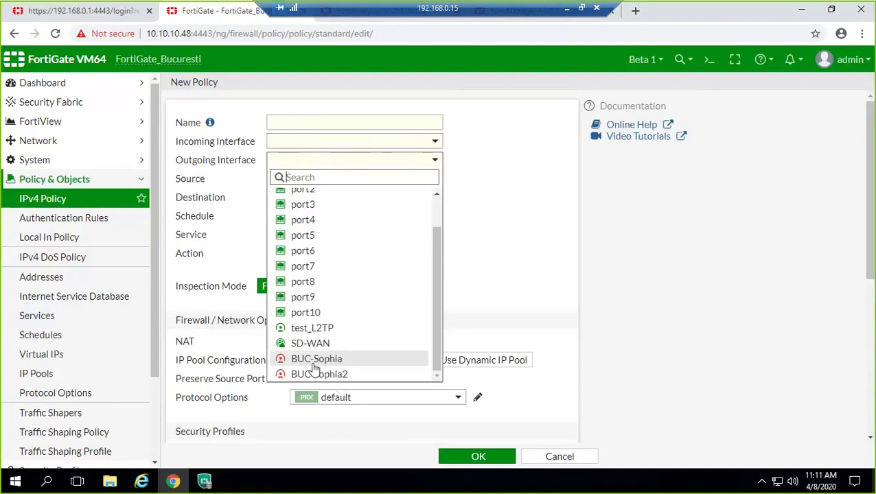
left_click(319, 330)
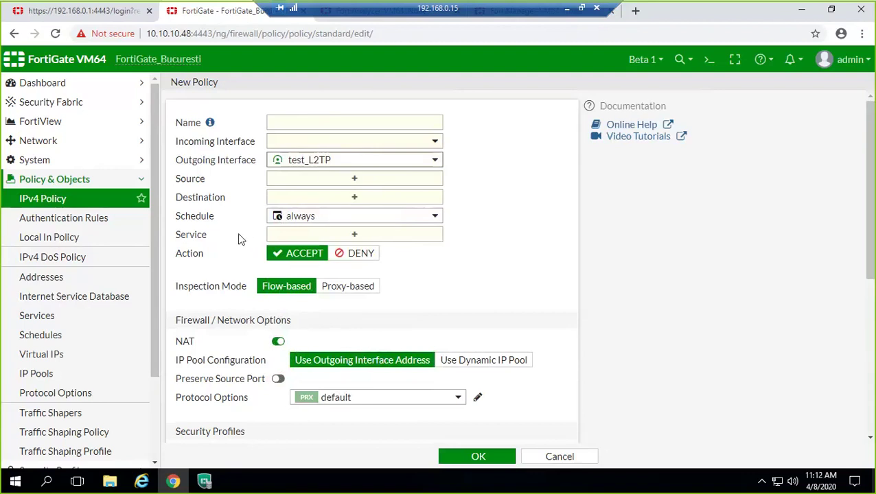
Review the new policy's security profiles and logging options, and inspect the BUC-SanJose_remote_subnet_1 address among the Source entries.
scroll(258, 297, "down", 4)
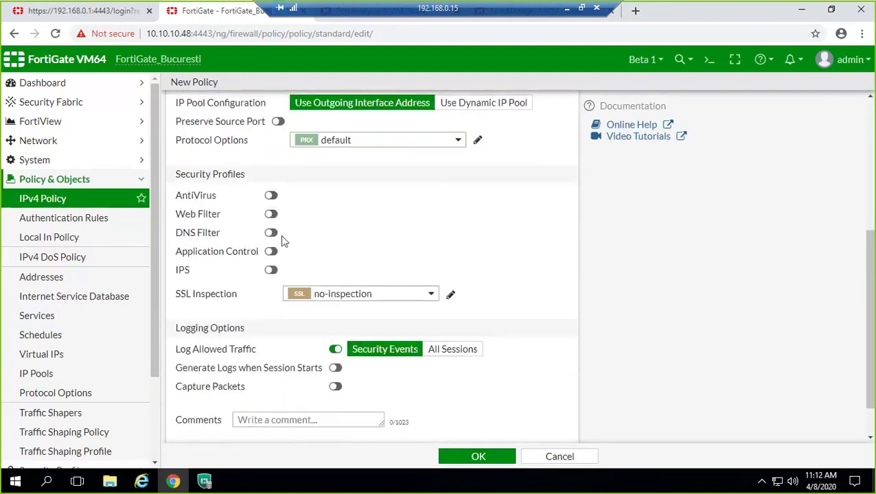
scroll(450, 315, "up", 4)
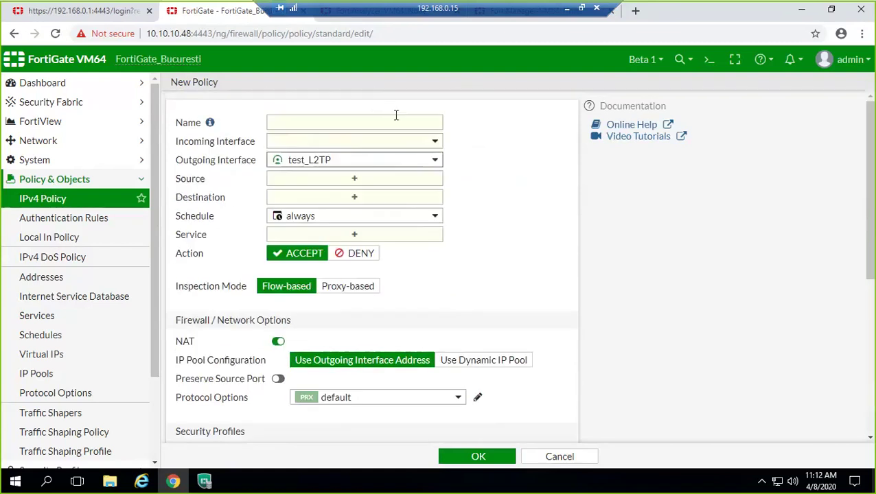
left_click(316, 180)
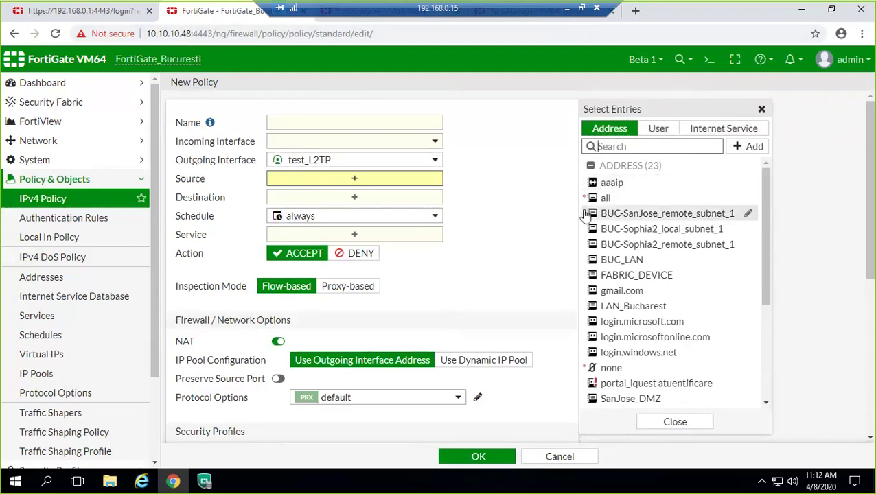
mouse_move(585, 216)
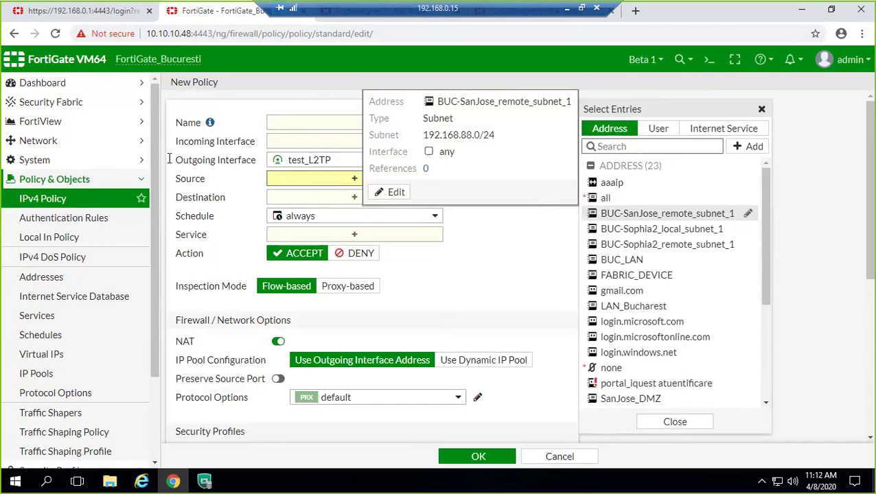
Leave the policy unsaved, return to Fabric Connectors and display the SDN connector types for a new connector.
left_click(45, 106)
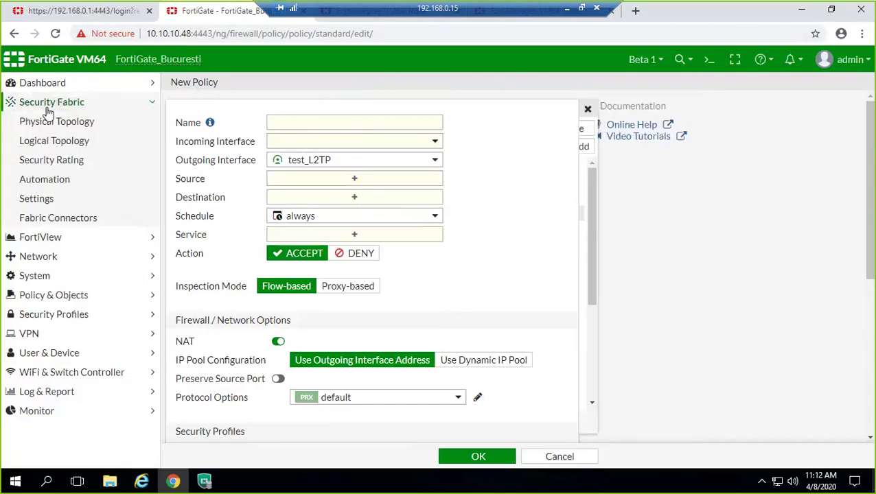
left_click(50, 224)
left_click(222, 92)
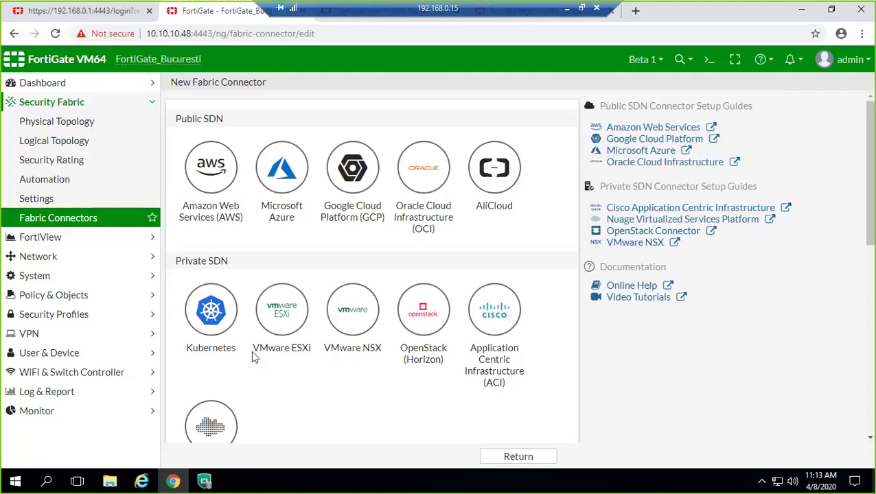
left_click(80, 217)
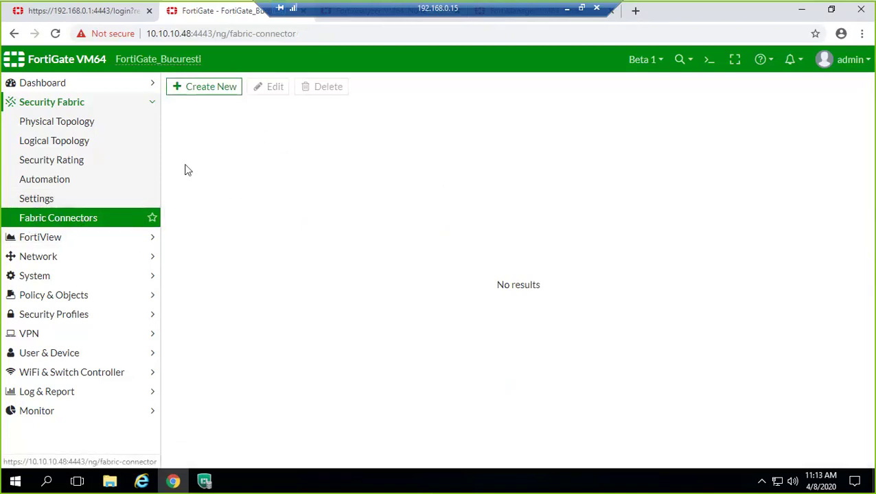
left_click(228, 87)
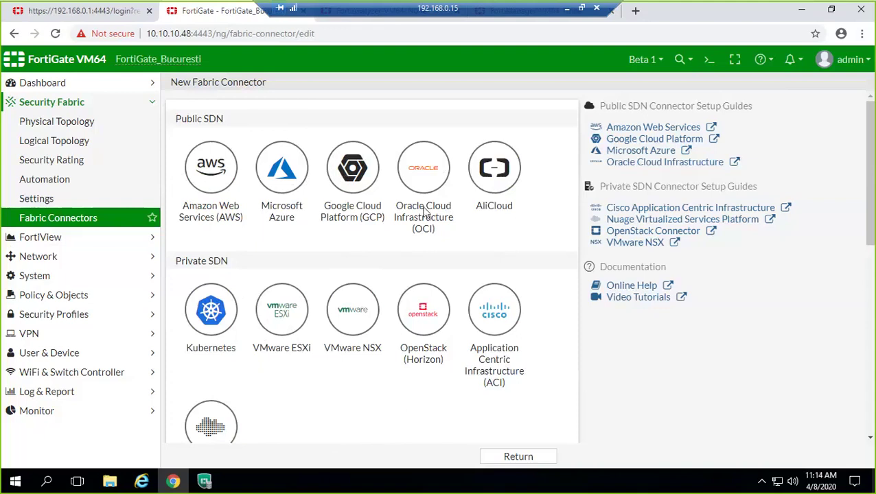
Review the Security Fabric settings, including FortiAnalyzer logging and the options below it.
left_click_drag(542, 10, 451, 6)
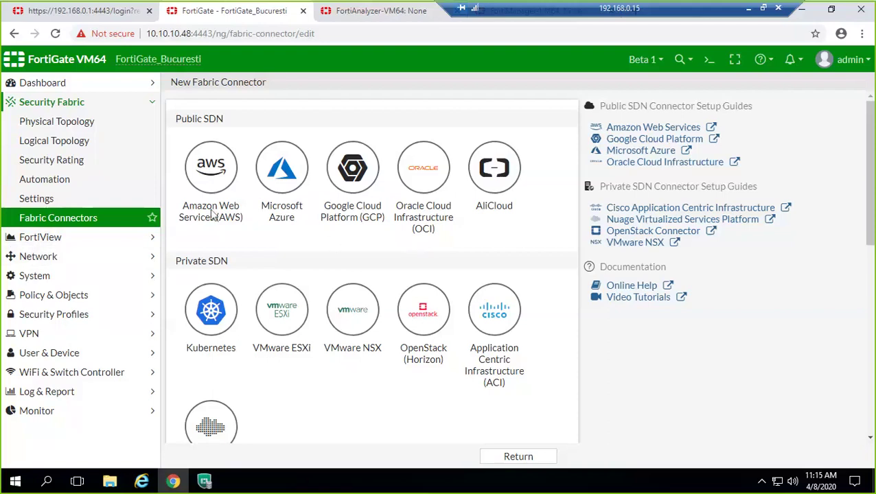
left_click(37, 199)
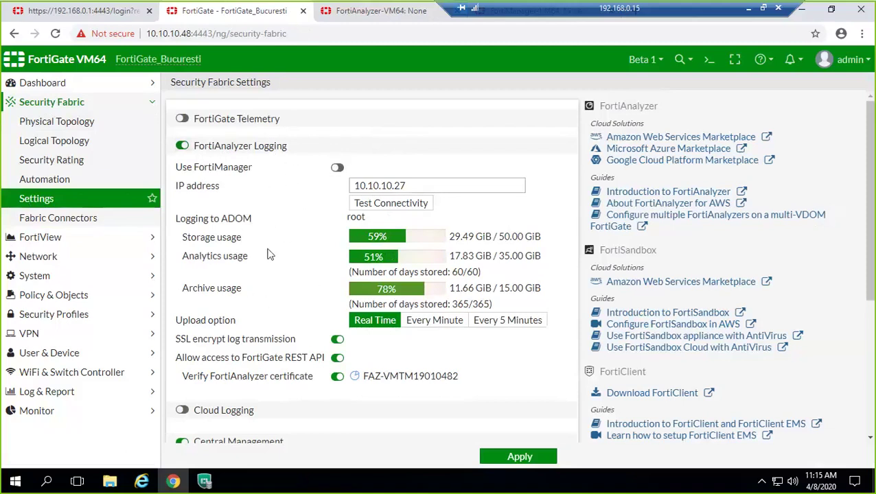
scroll(281, 254, "down", 3)
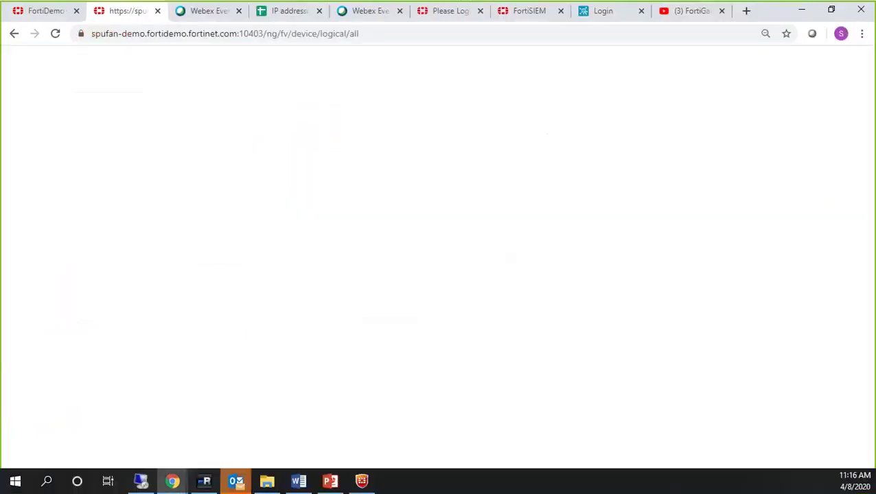
Switch to the FortiDemo instances page, look over the demo instance's device details and close them.
left_click(44, 17)
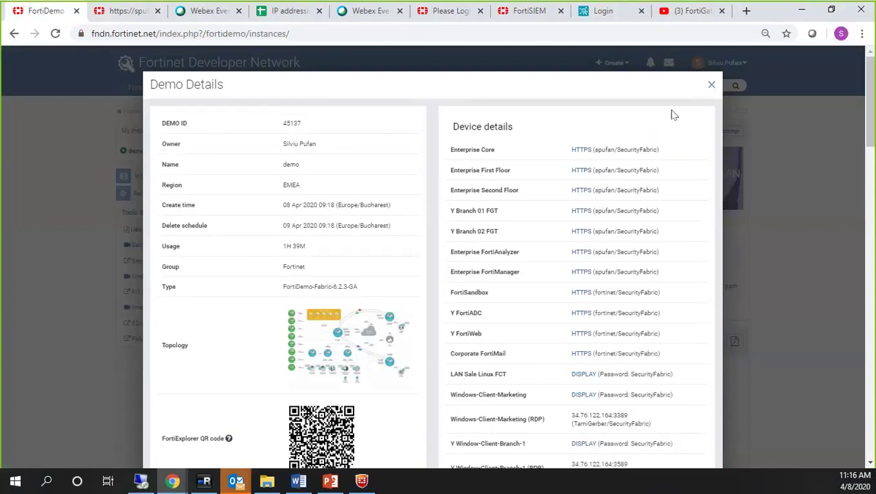
scroll(671, 111, "down", 3)
scroll(680, 102, "up", 3)
left_click(709, 86)
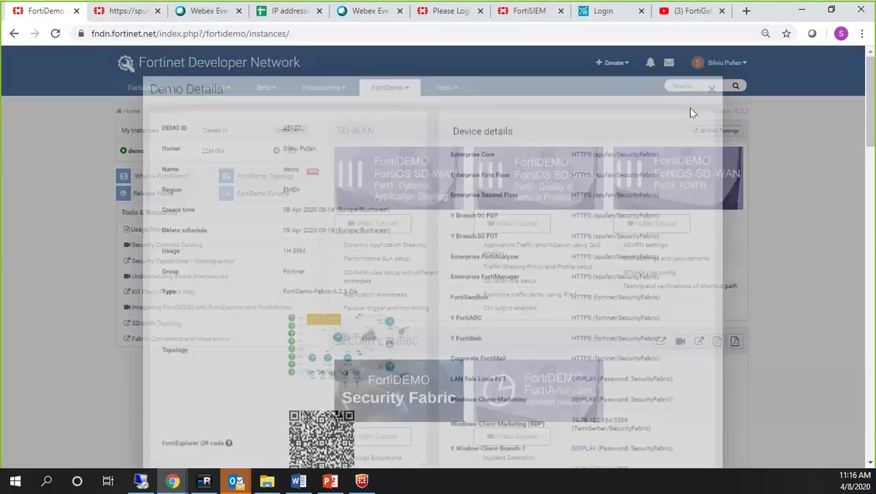
Play the FortiDEMO Security Fabric video tutorial in full screen.
scroll(451, 288, "down", 1)
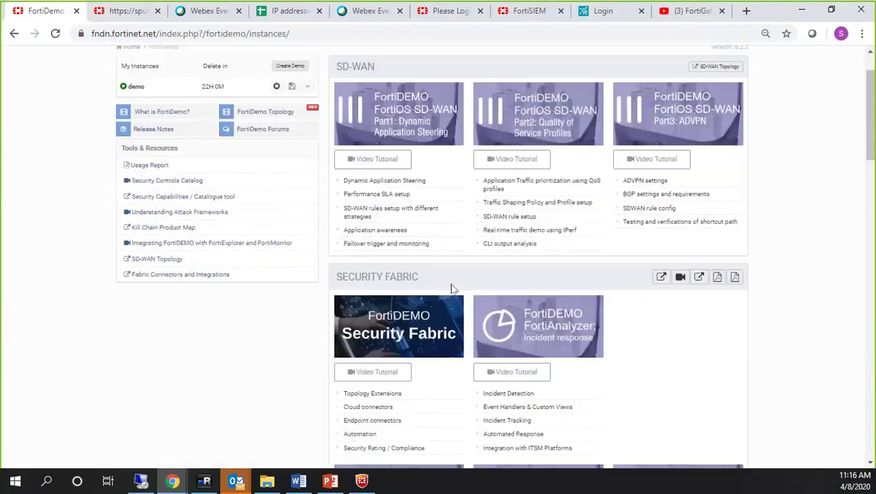
left_click(389, 376)
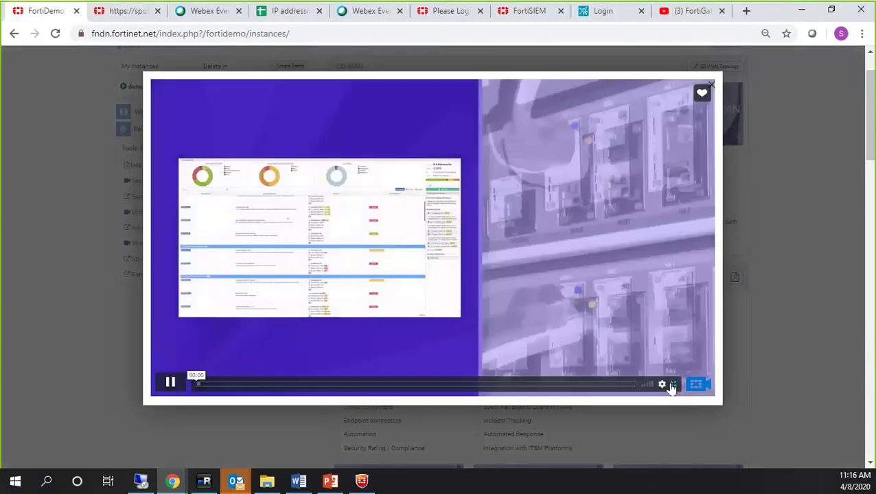
left_click(673, 385)
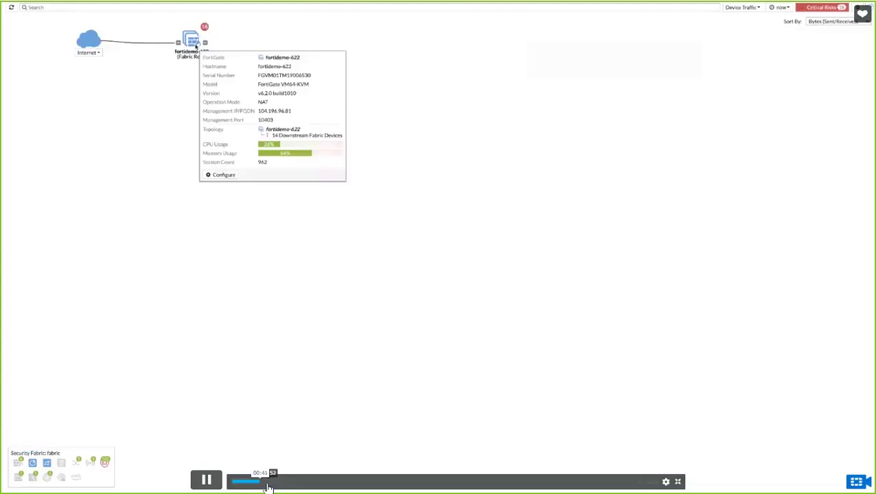
Pause the tutorial on the branch and enterprise floor topology at 01:03 and change the playback quality.
left_click(209, 477)
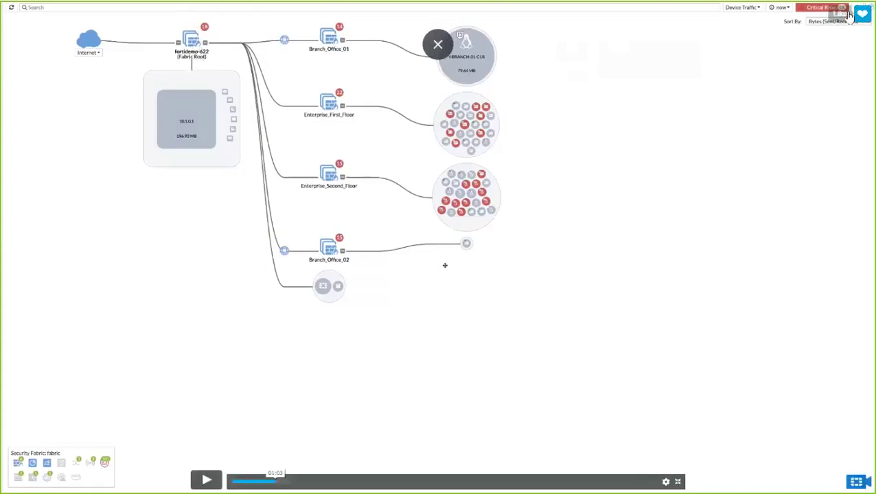
left_click(665, 483)
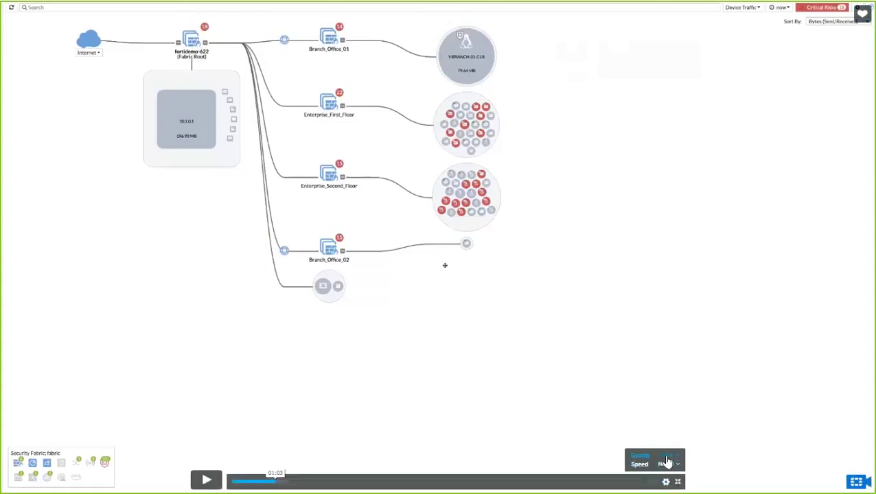
left_click(667, 461)
left_click(646, 427)
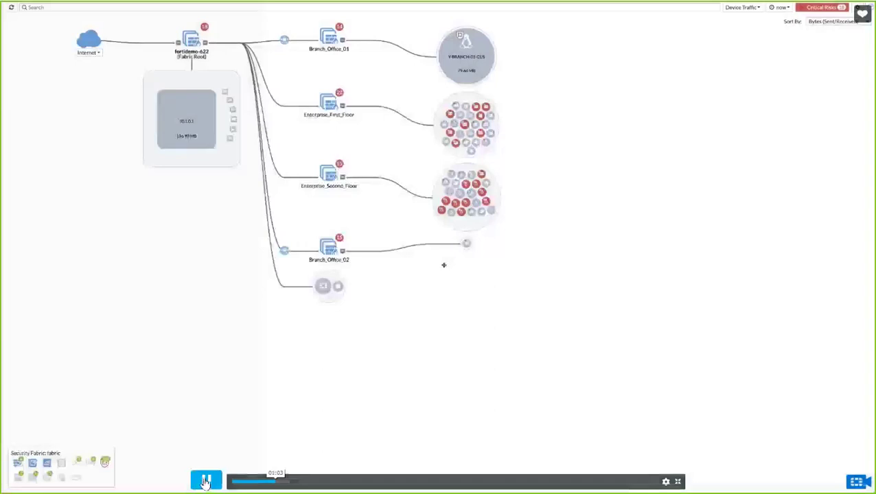
Play the tutorial's endpoint section in short stretches, pausing to examine the device details of the Enterprise_Second_Floor host.
left_click(205, 481)
left_click(205, 482)
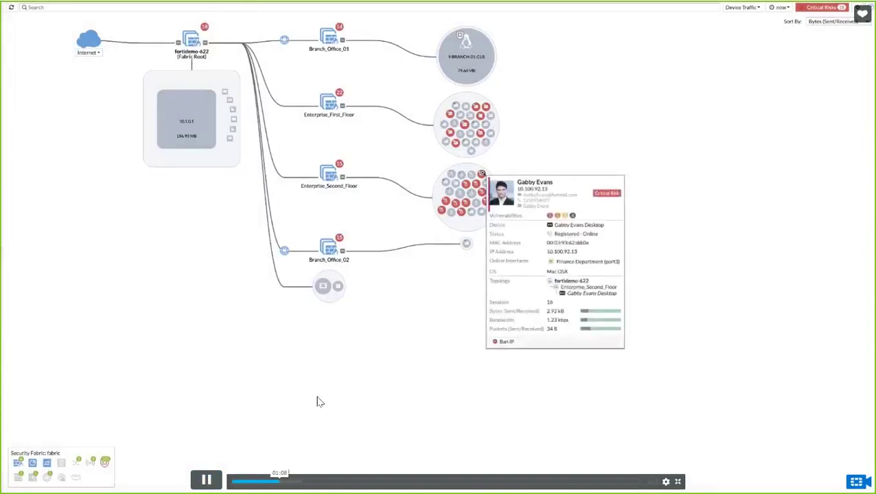
left_click(206, 481)
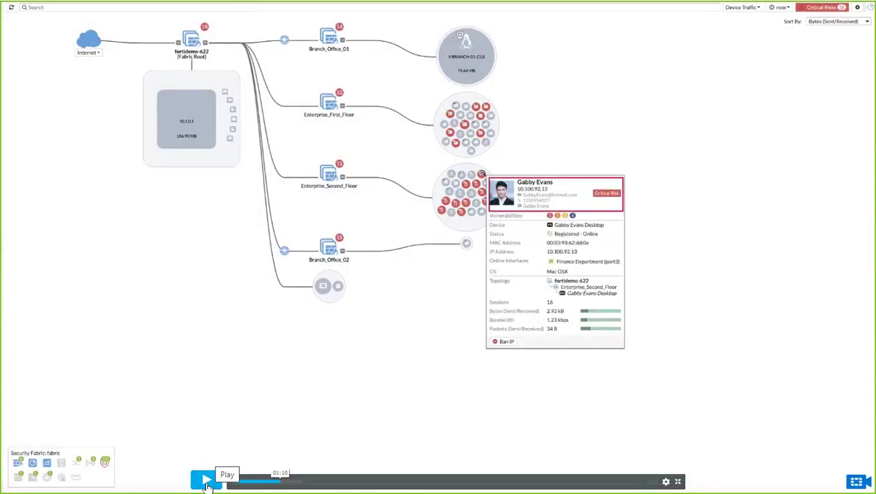
left_click(205, 482)
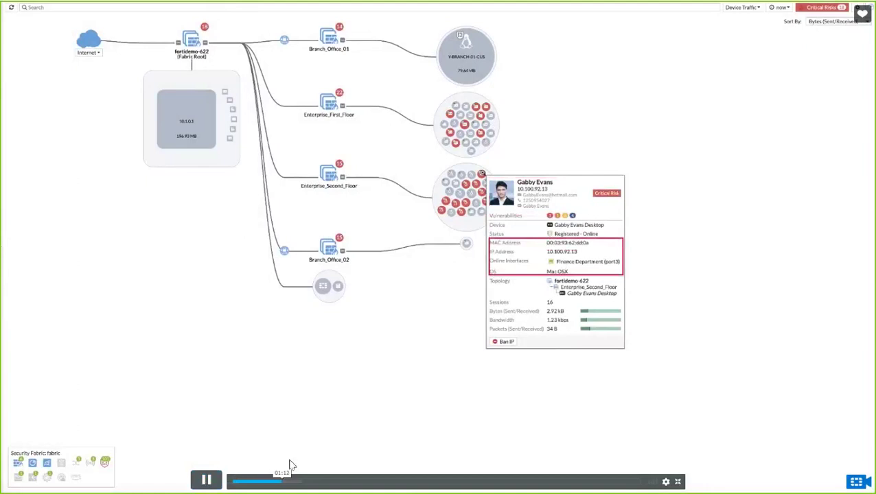
left_click(206, 480)
left_click(198, 483)
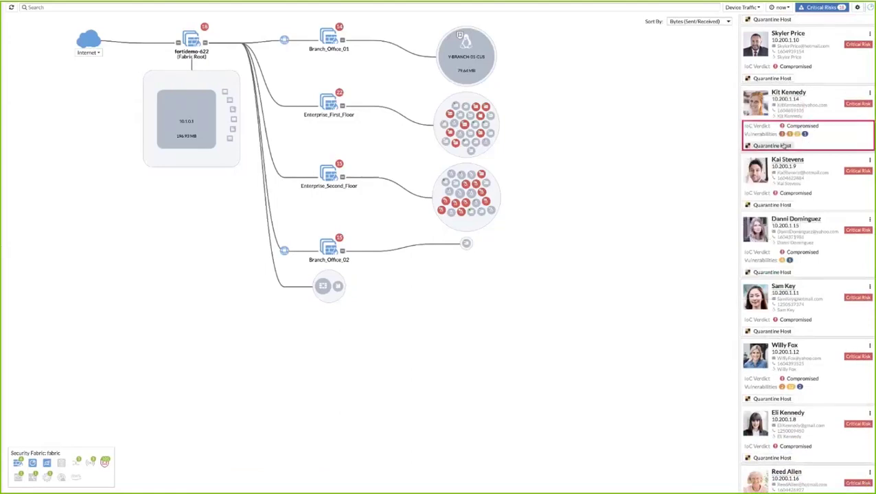
Watch the tutorial's Critical Risks and Branch_Office_02 SD-WAN interface sections, and pause it on the Internet_A (port1) details.
left_click(822, 8)
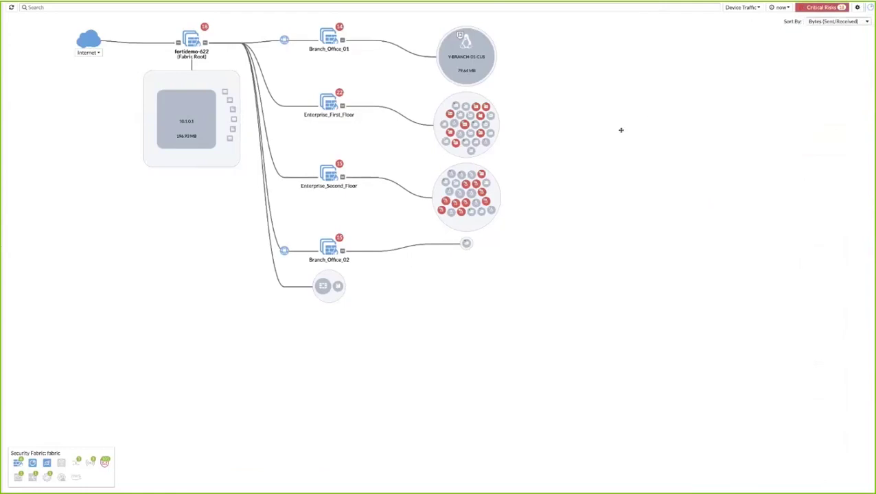
mouse_move(815, 187)
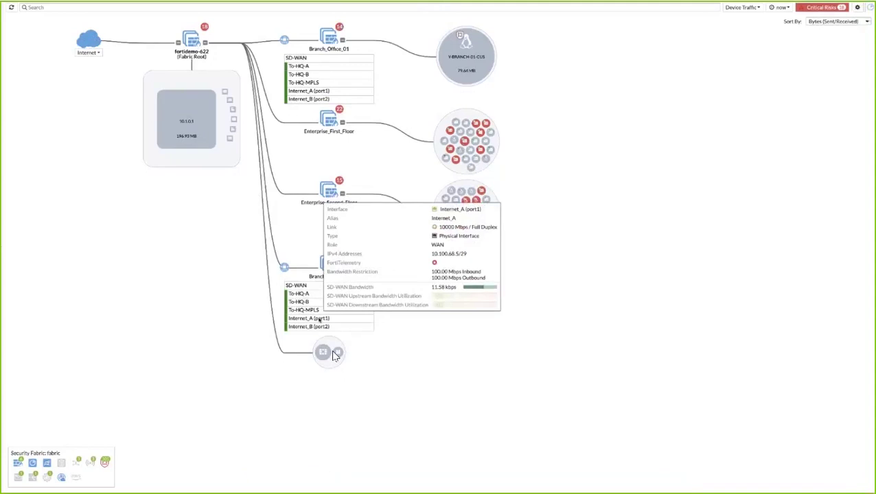
mouse_move(213, 484)
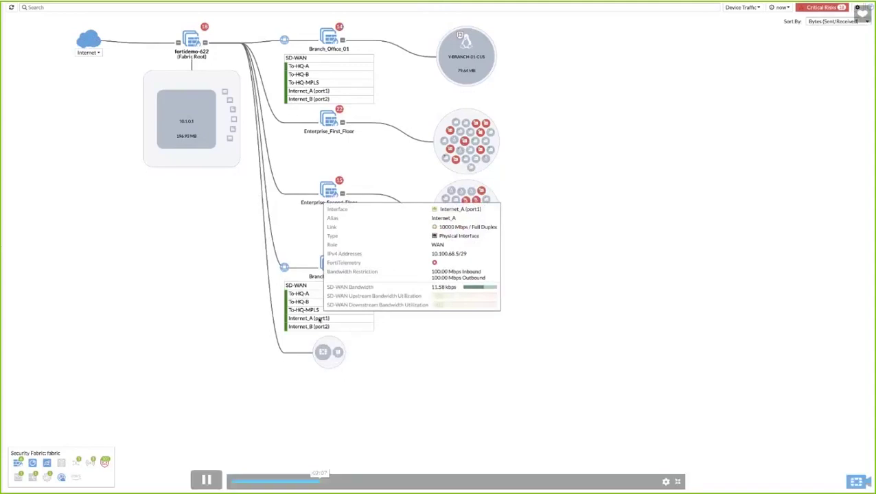
left_click(201, 482)
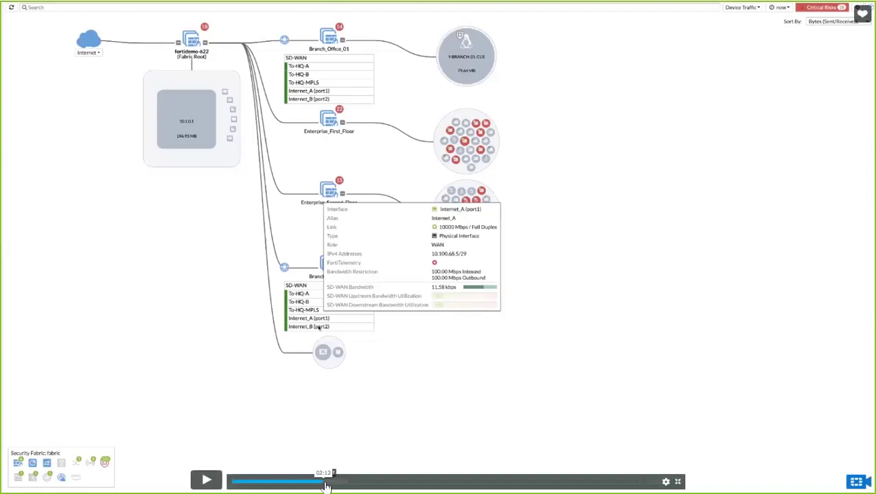
Skip the paused tutorial forward past the SD-WAN section to the FortiMail, FortiADC and FortiWeb devices in the topology.
left_click(325, 484)
left_click(333, 483)
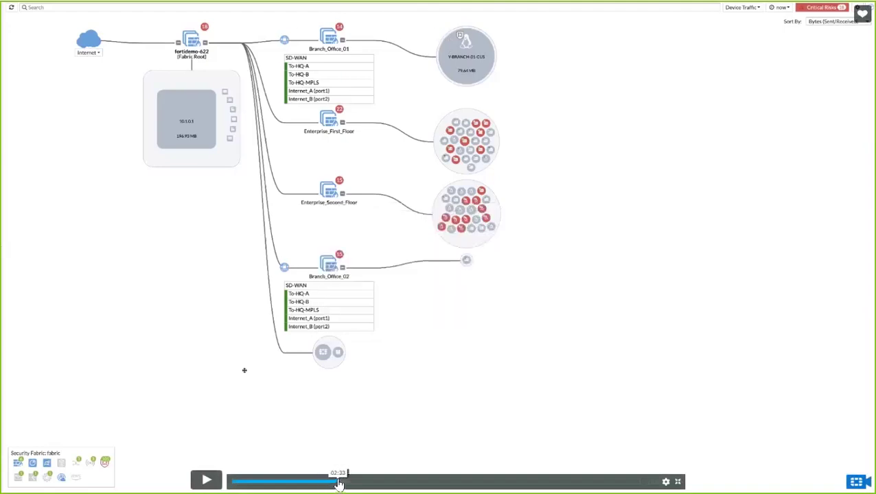
left_click(340, 484)
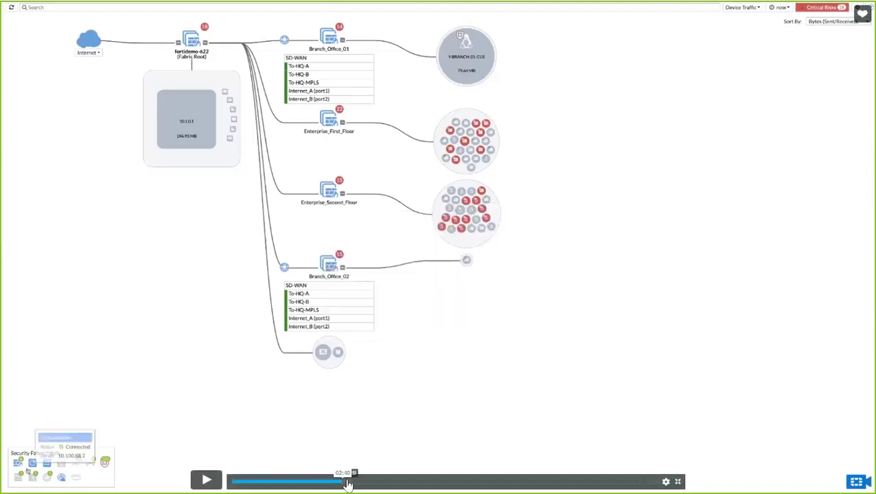
left_click(345, 484)
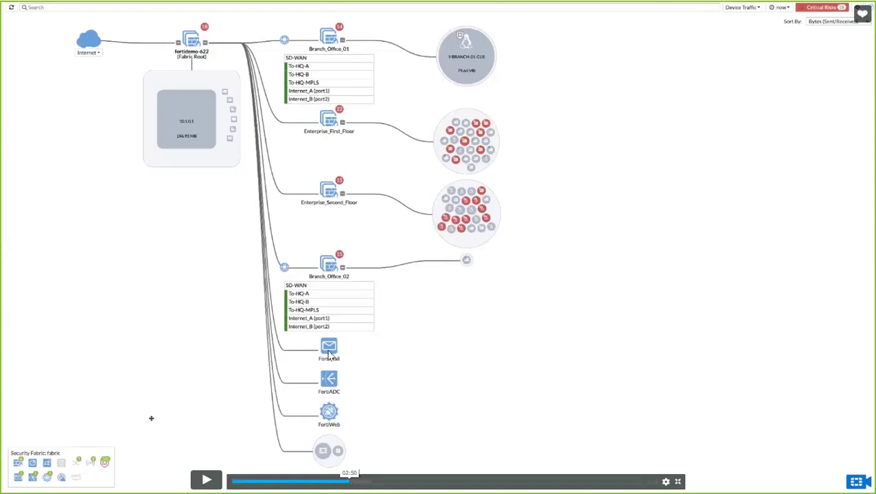
Play on to the topology with switches and access points, pause at 03:00 to examine it, and resume playback.
key("space")
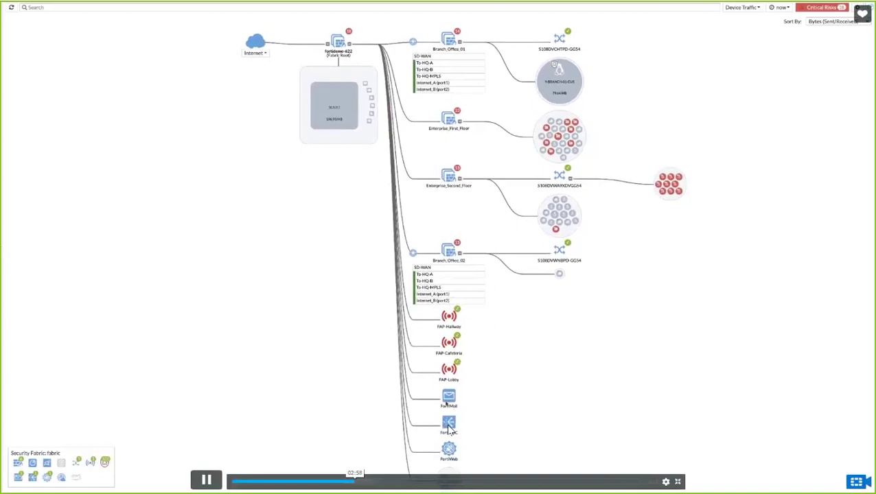
left_click(208, 478)
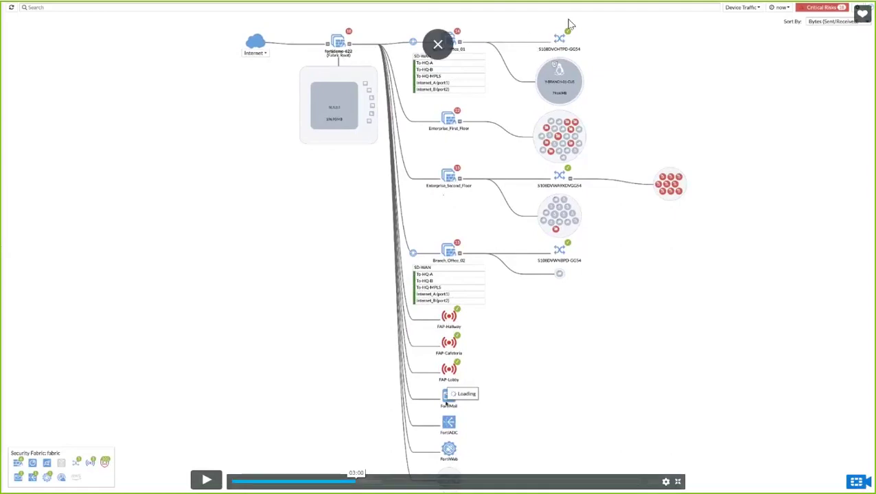
left_click(206, 483)
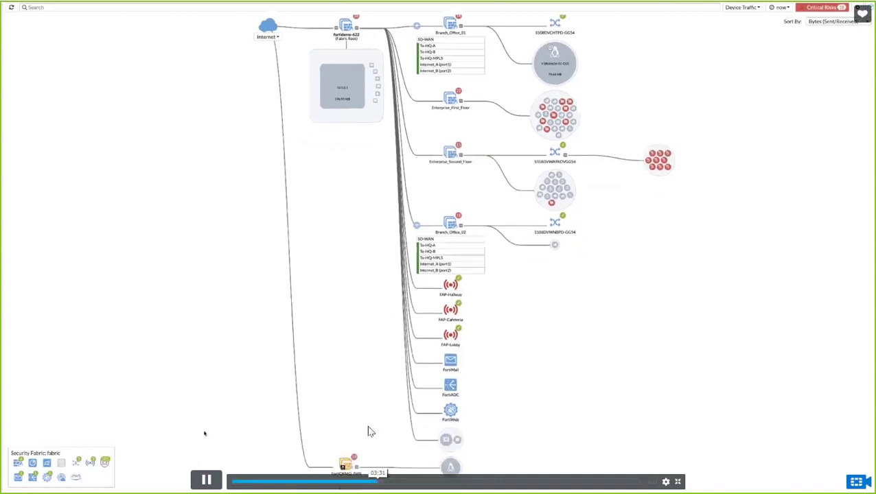
Pause on FortiDEMO_AWS in the tutorial, resume through its details, skip ahead and pause on the New Fabric Connector types.
left_click(204, 482)
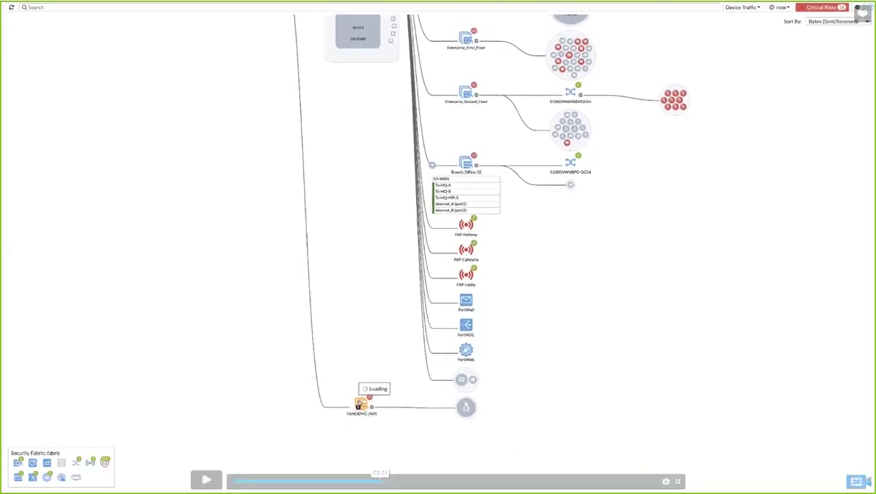
left_click(206, 481)
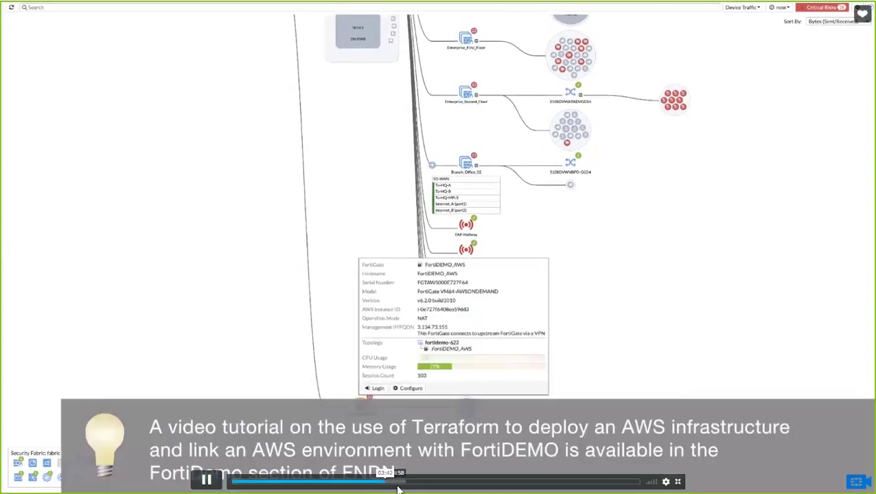
left_click(403, 480)
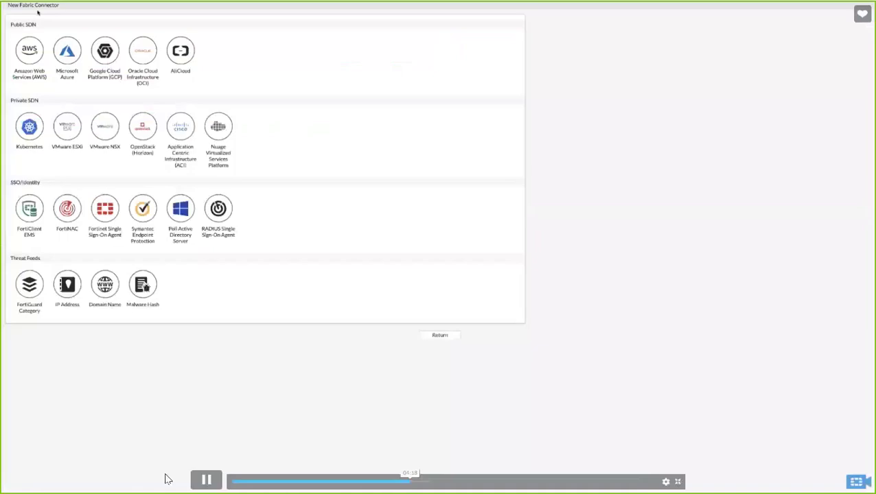
left_click(206, 483)
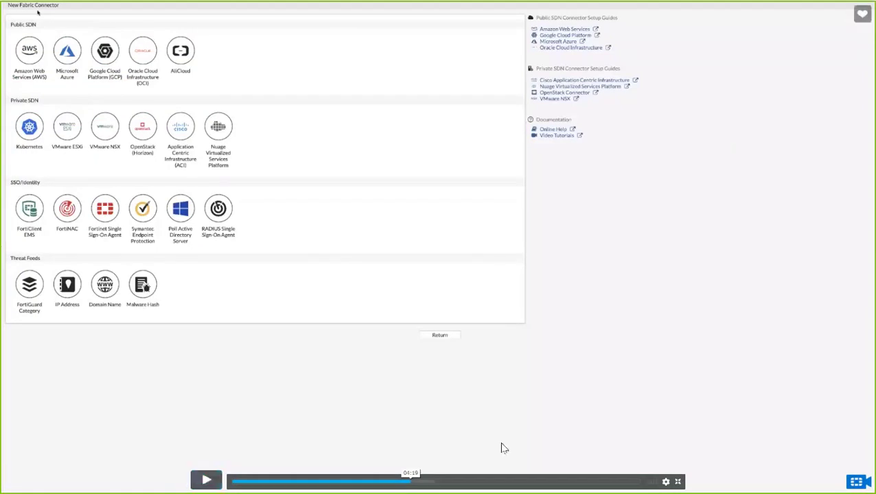
Rewind the paused tutorial to the AWS instance details and existing cloud connectors, and return to the New Fabric Connector types at 04:18.
left_click(401, 484)
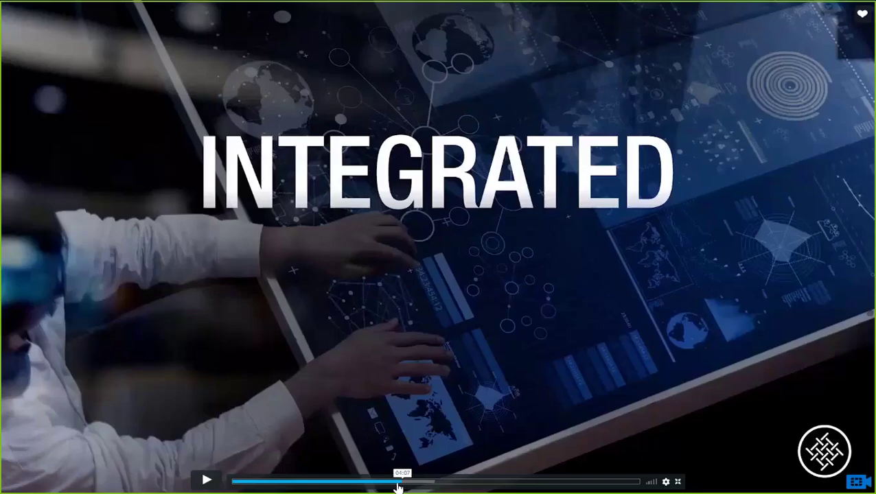
left_click(397, 484)
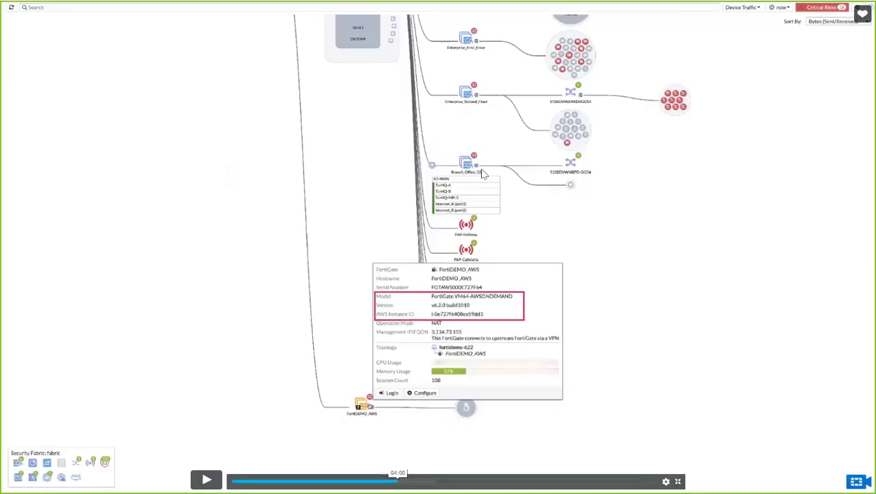
left_click(405, 482)
left_click(401, 480)
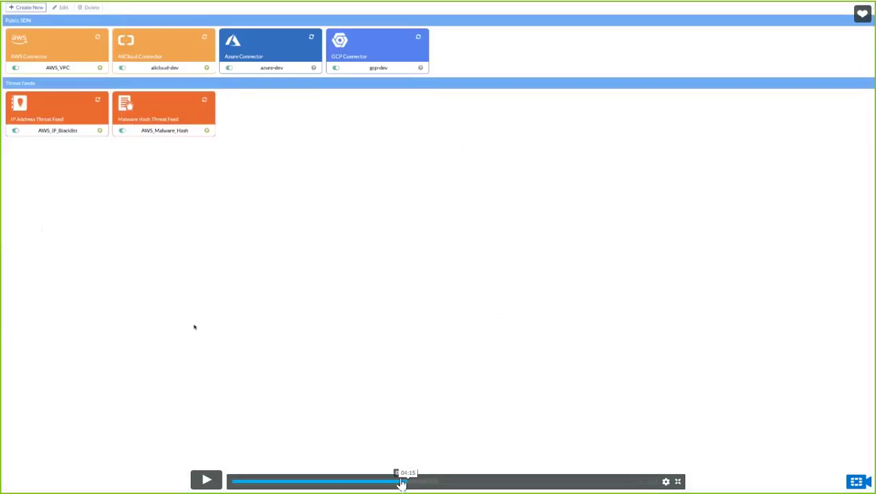
left_click(396, 481)
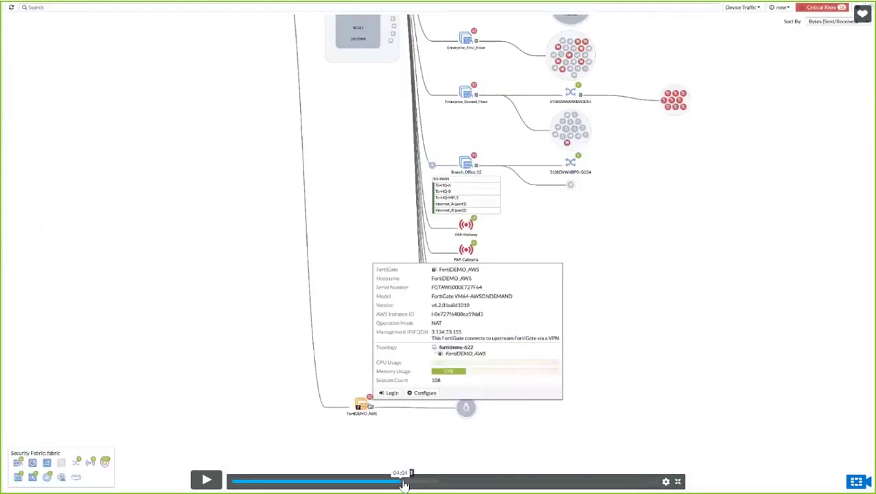
left_click(400, 480)
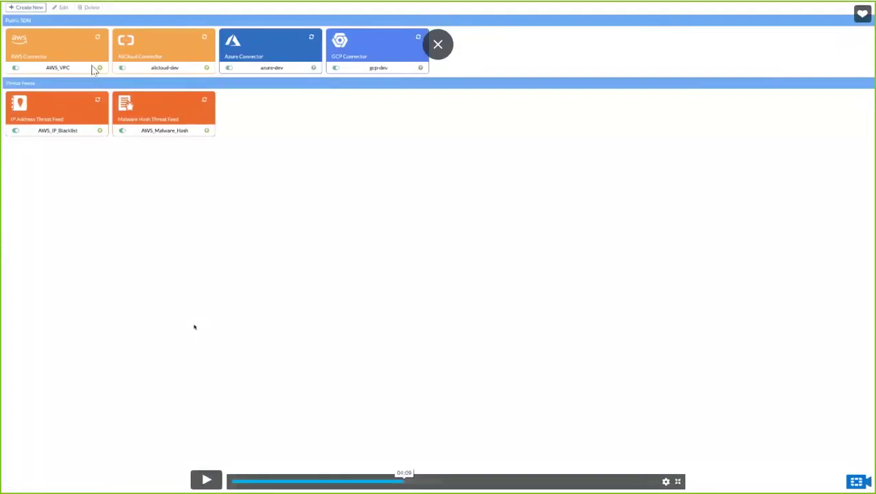
left_click(410, 482)
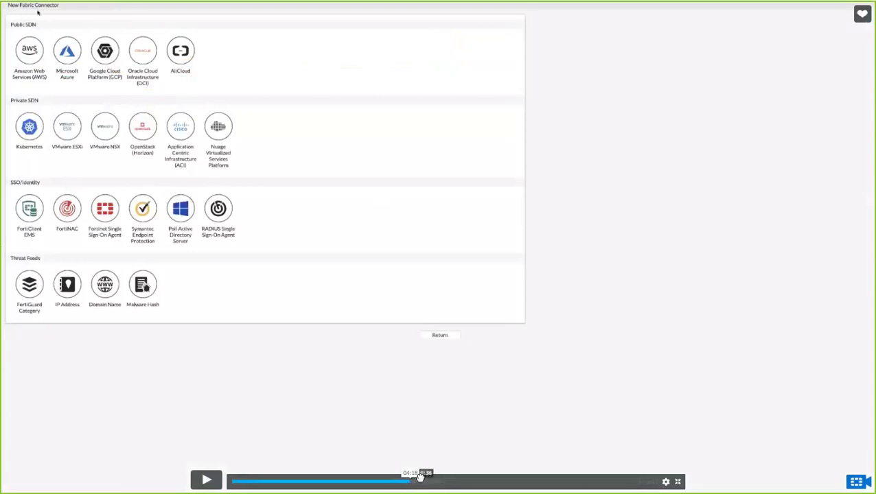
Skip the tutorial ahead to the FortiClient EMS connector at 04:55, exit full screen and close the video.
left_click(420, 483)
left_click(435, 482)
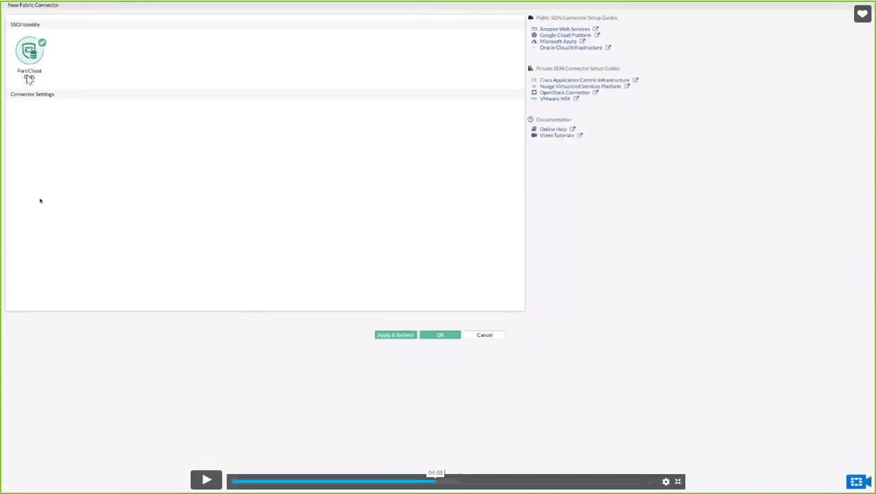
key("Escape")
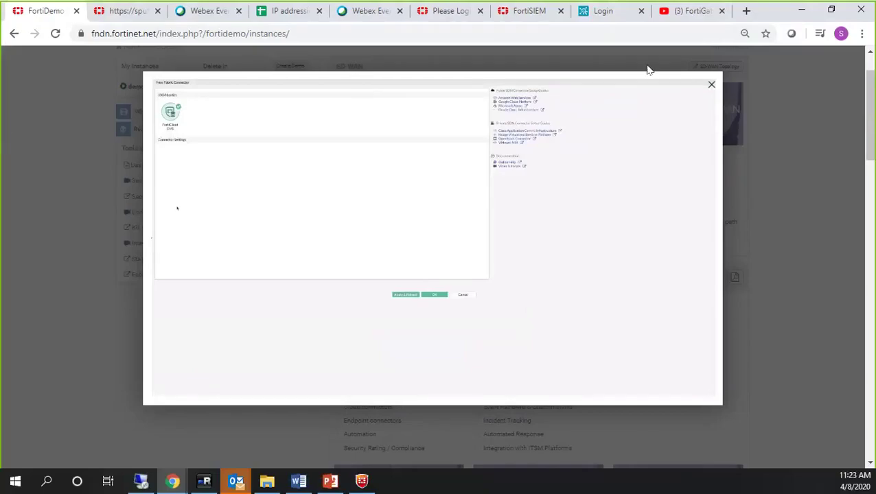
left_click(711, 88)
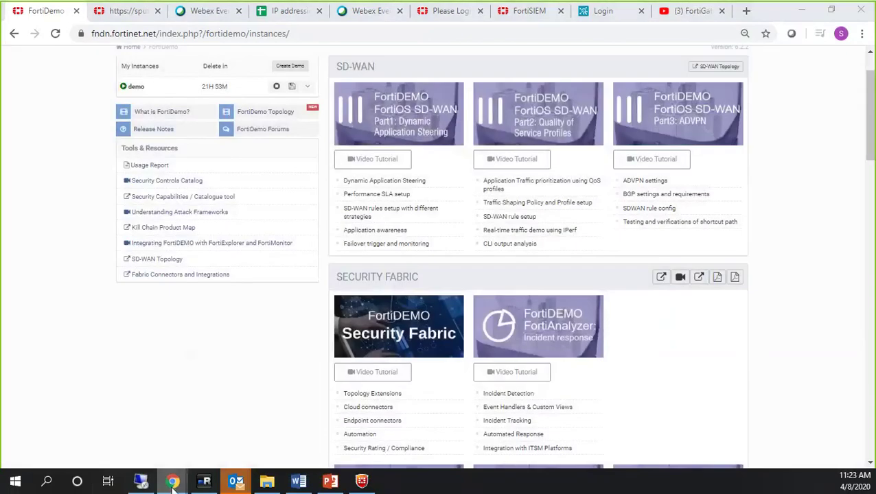
Switch to the FortiGate demo browser window and try to sign in to FortiClient Endpoint Management Server with the saved admin credentials.
mouse_move(173, 480)
left_click(219, 450)
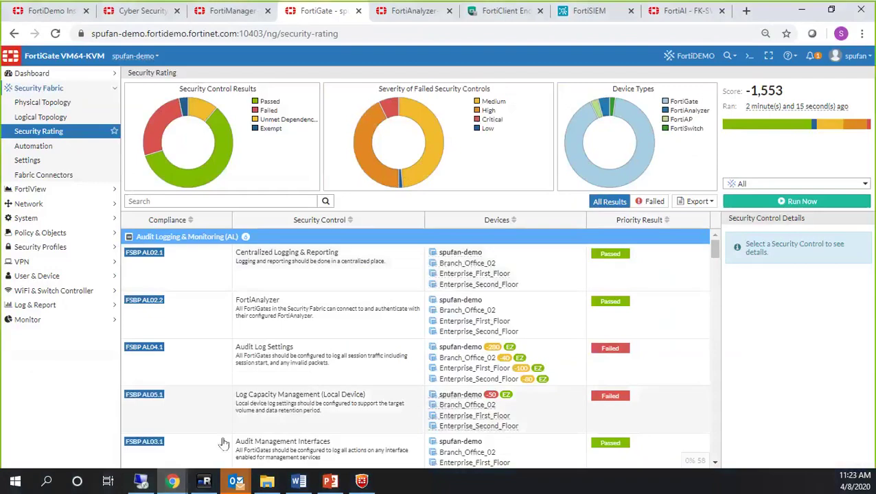
left_click(492, 19)
left_click(450, 288)
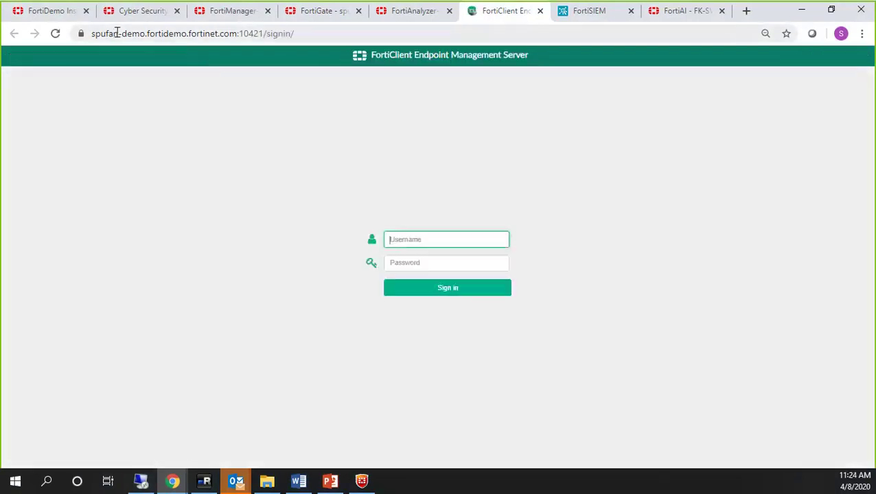
left_click(457, 292)
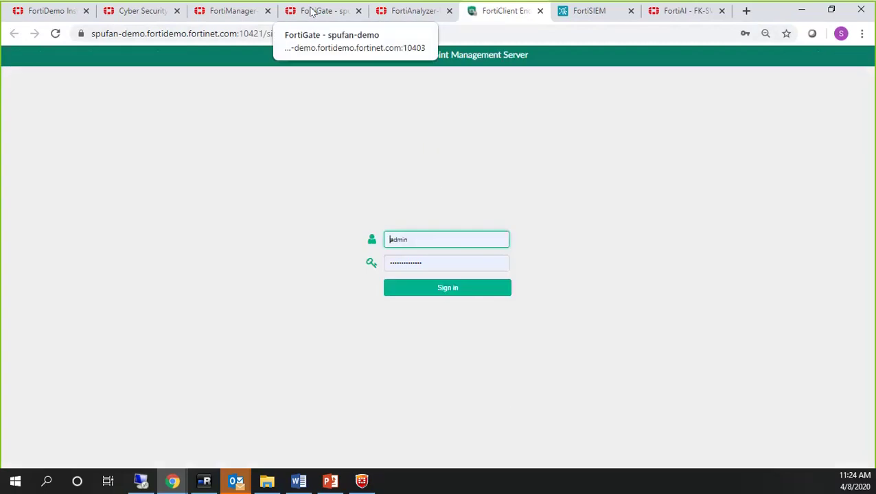
View the FortiGate Physical Topology and the FortiAnalyzer threat monitors.
left_click(309, 10)
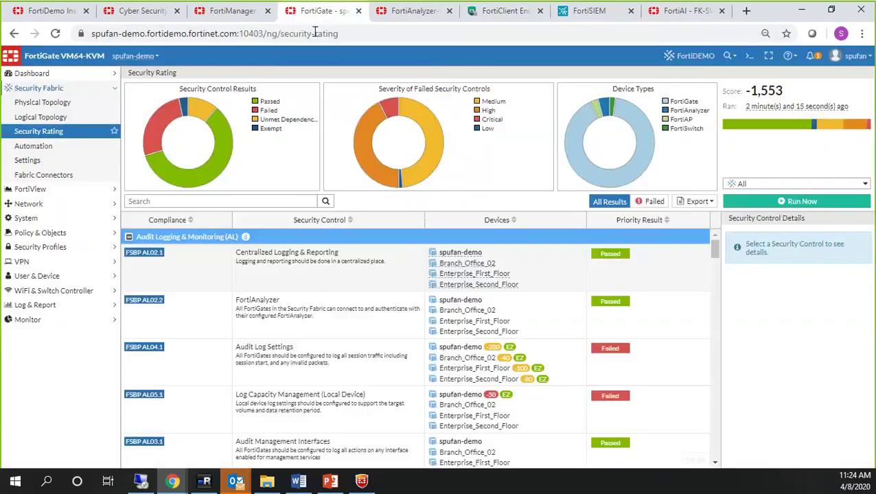
left_click(41, 103)
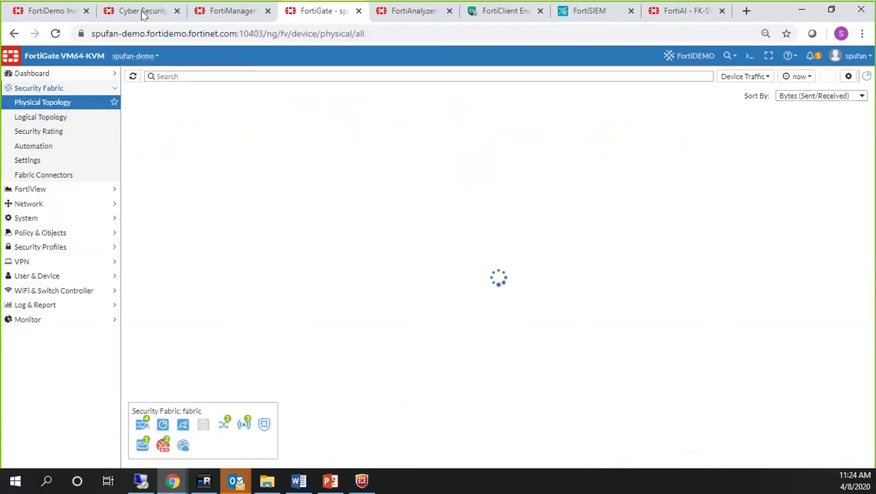
left_click(392, 13)
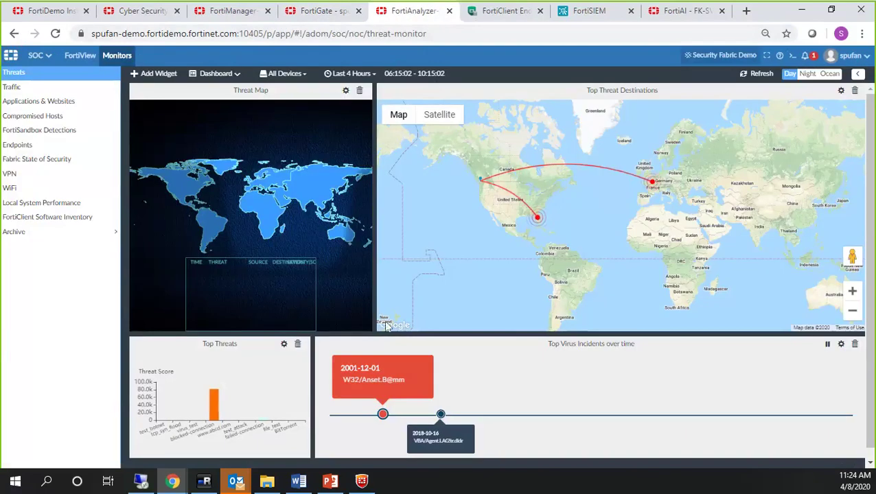
Sign in to FortiClient Endpoint Management Server as admin, expand Endpoints and try to open the Vulnerable Endpoints details.
left_click(511, 13)
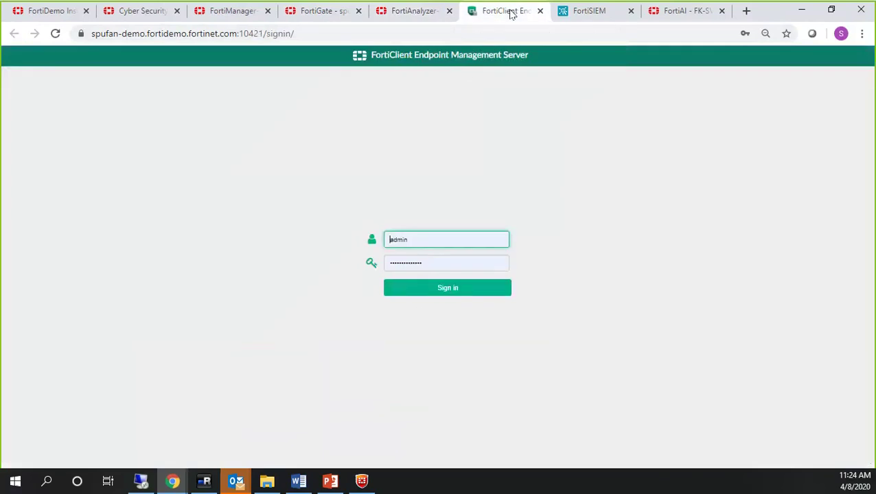
left_click(421, 291)
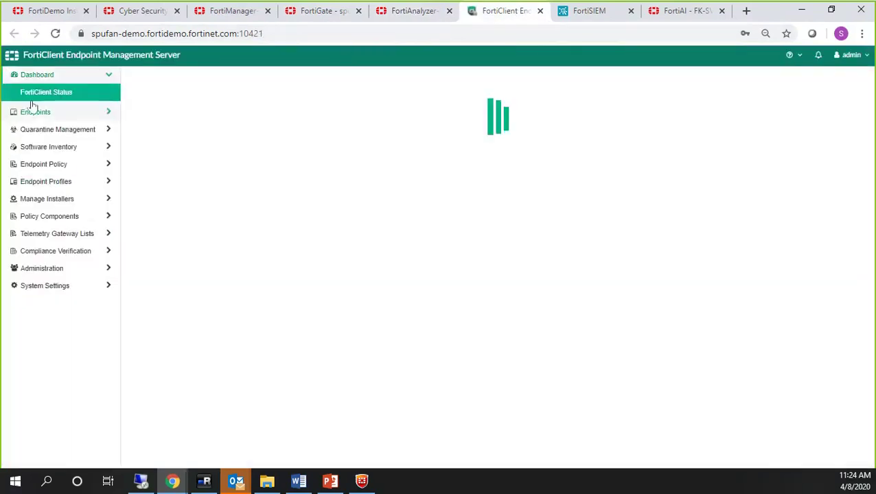
left_click(37, 123)
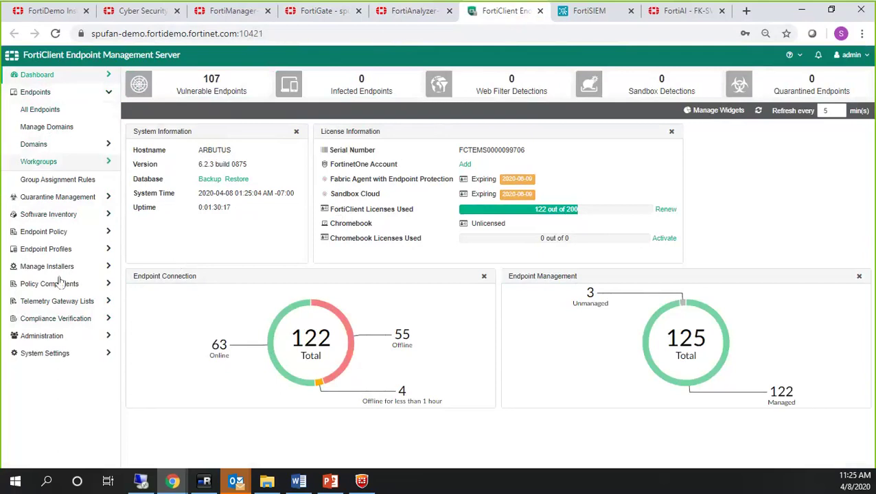
left_click(206, 88)
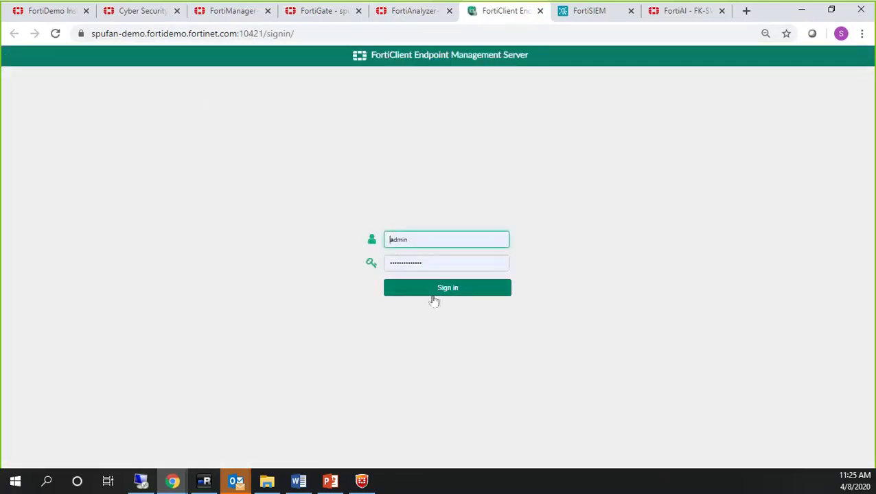
Sign in to the endpoint server again and list All Endpoints.
left_click(439, 293)
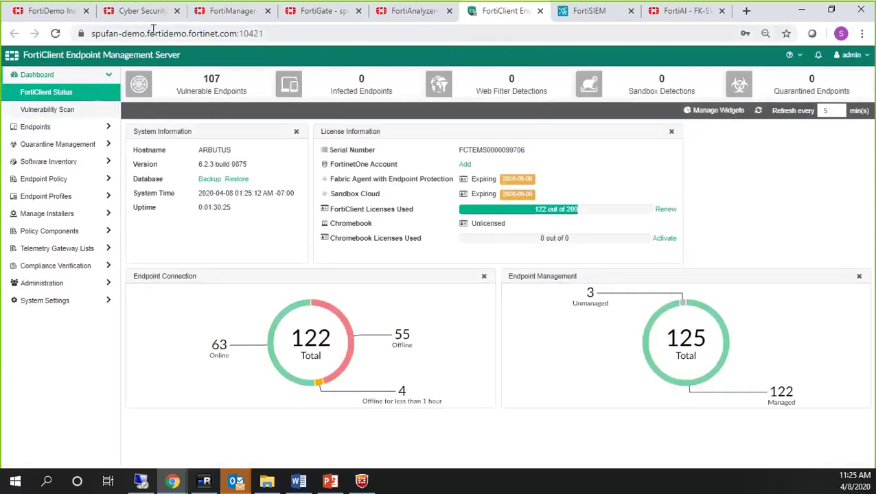
left_click(39, 127)
left_click(36, 112)
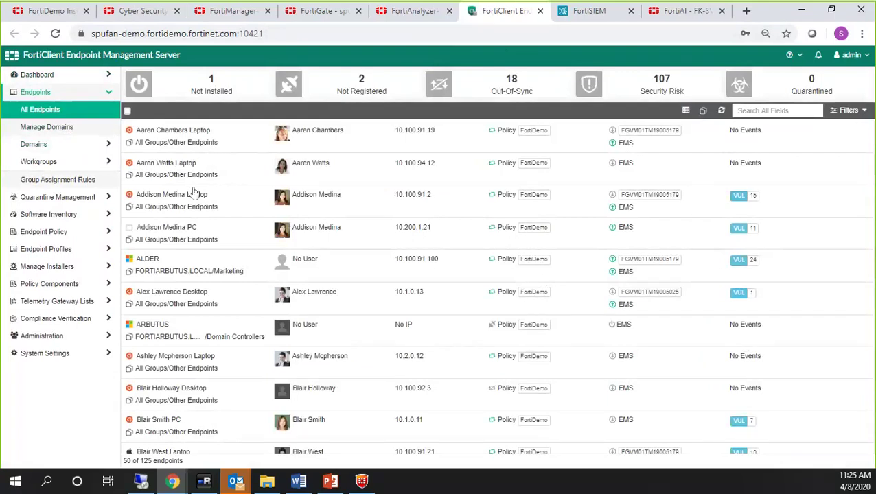
Expand Quarantine Management and Endpoint Profiles, and try to open Manage Profiles.
left_click(55, 198)
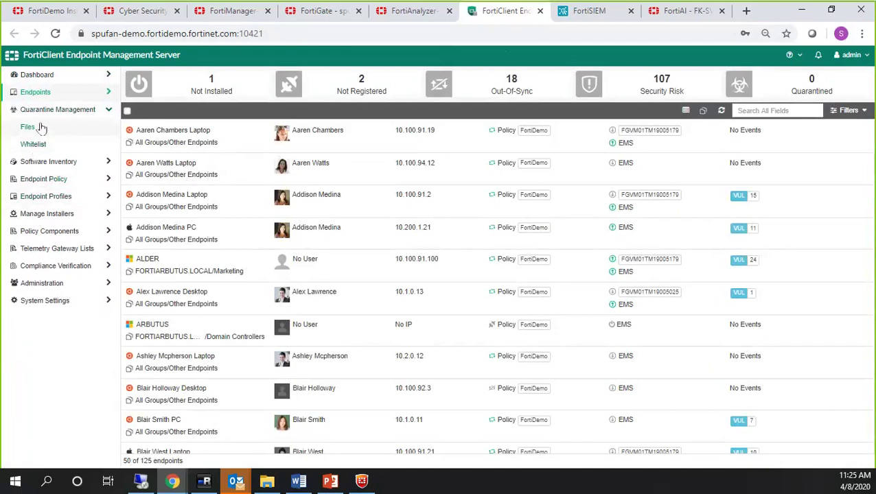
left_click(50, 198)
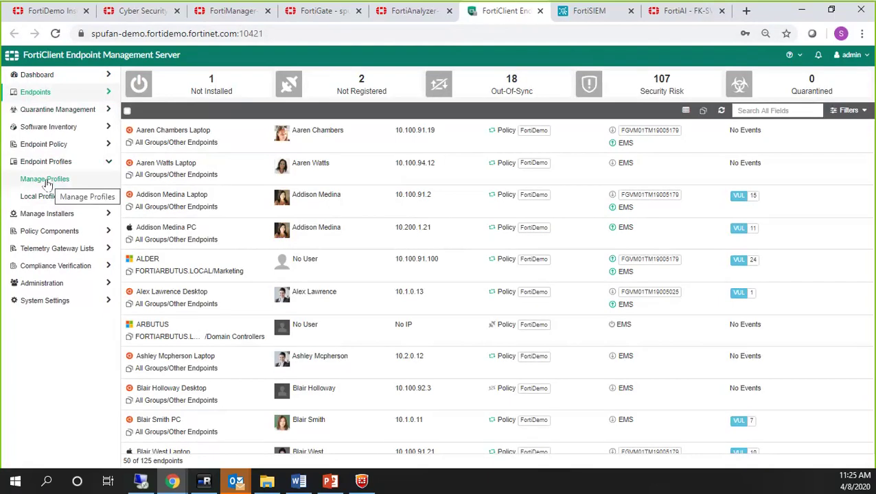
left_click(46, 184)
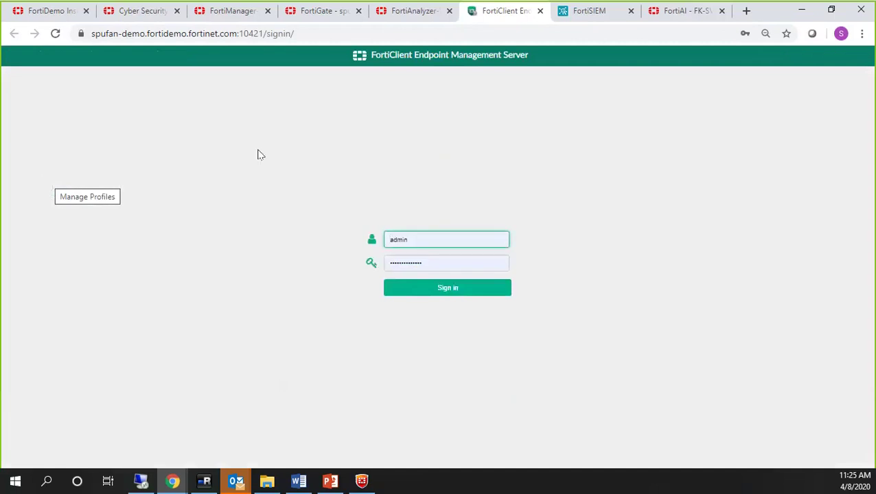
Sign back in as admin, expand Endpoint Policy and try to open the Software Inventory applications.
left_click(435, 289)
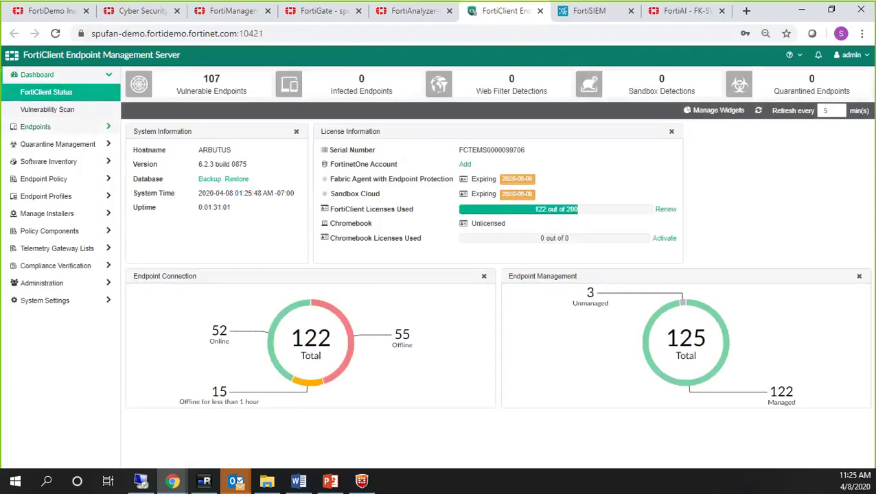
left_click(68, 183)
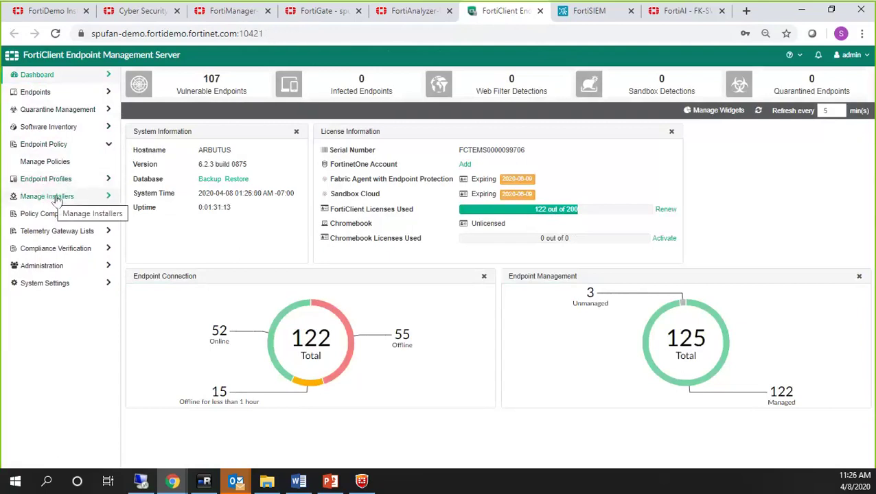
left_click(52, 126)
left_click(41, 145)
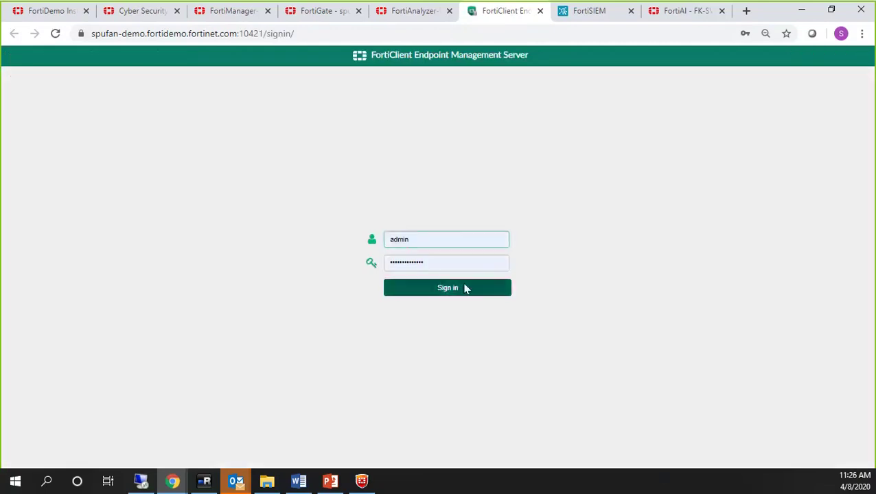
Sign in once more and examine the Software Inventory applications grouped by vendor, including their versions and install counts.
left_click(465, 288)
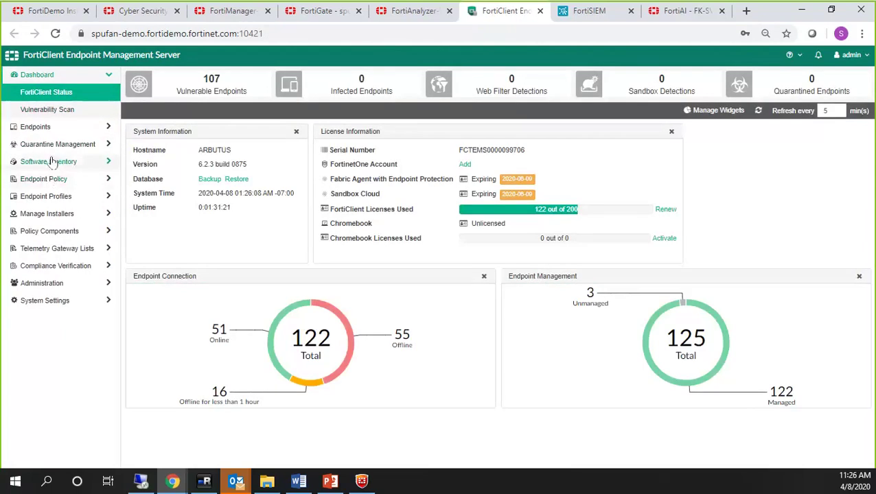
left_click(43, 161)
left_click(40, 151)
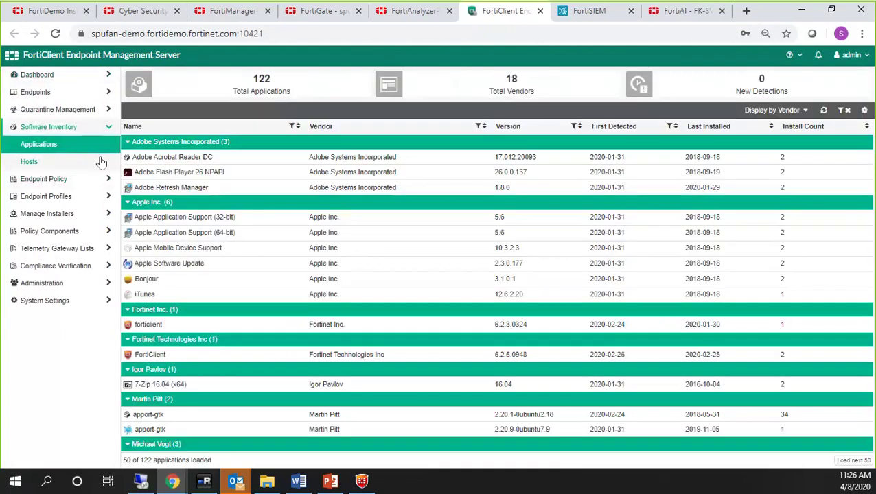
scroll(249, 230, "down", 10)
scroll(249, 230, "up", 10)
scroll(167, 214, "down", 2)
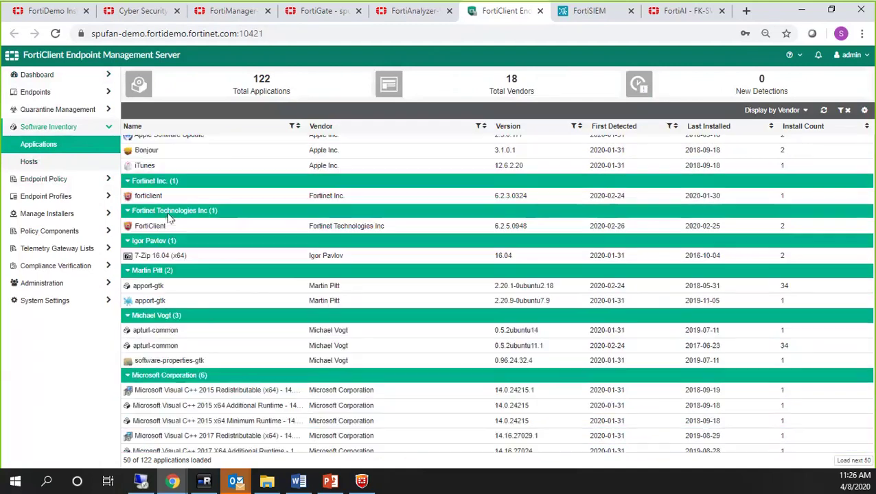
scroll(167, 214, "up", 2)
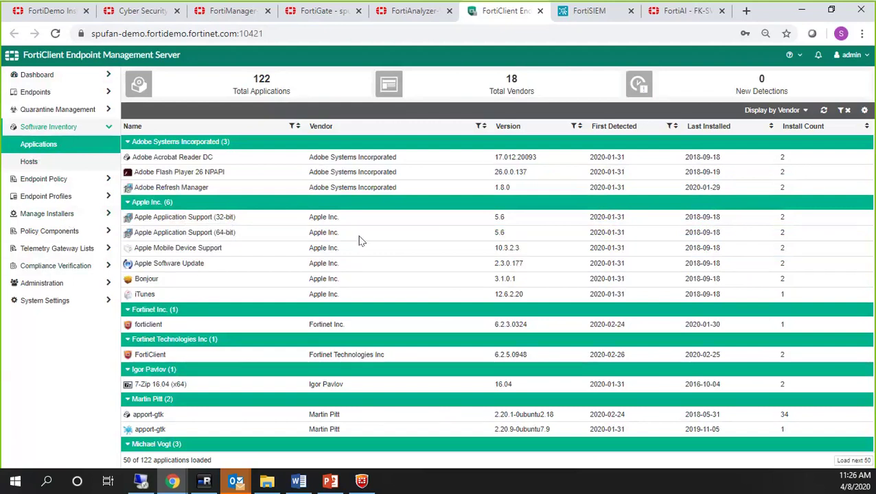
scroll(358, 241, "down", 10)
scroll(330, 230, "up", 10)
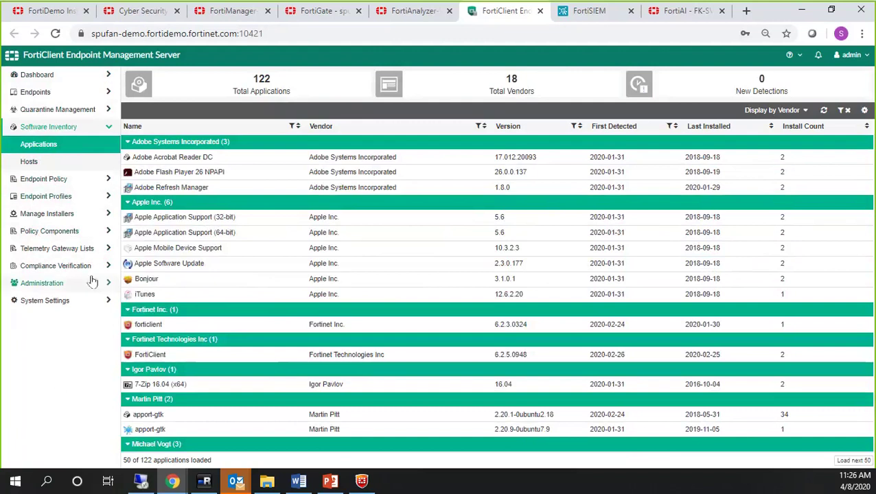
Try to open Compliance Verification Rules, sign in again as admin and expand the Administration options.
left_click(61, 269)
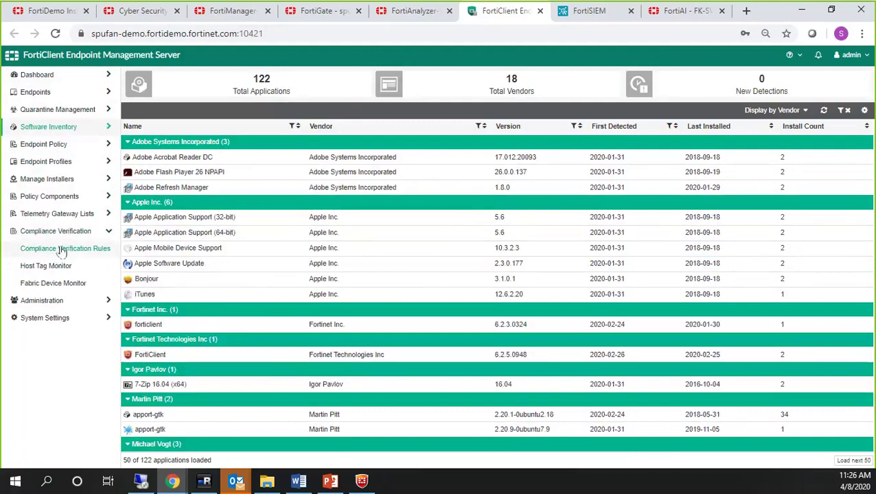
left_click(60, 250)
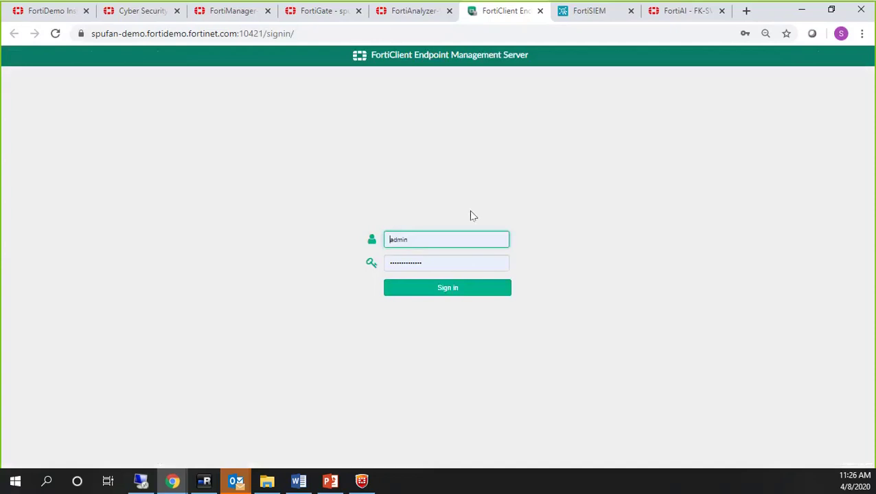
left_click(454, 289)
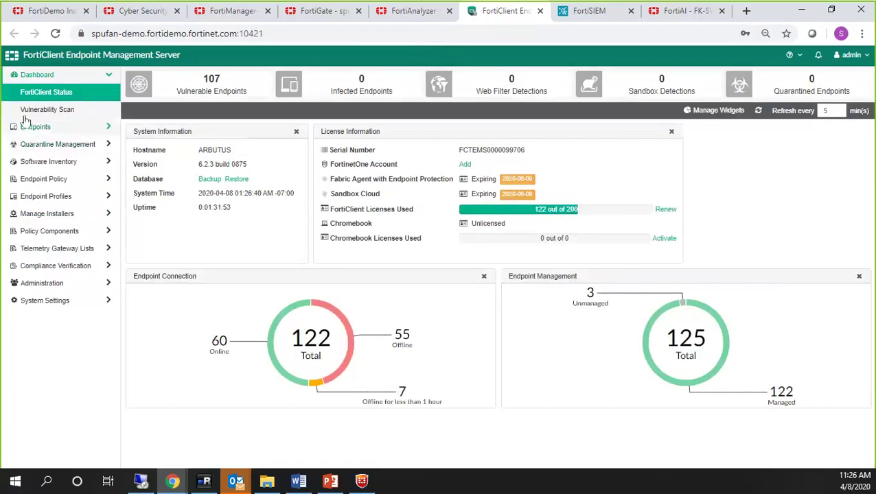
left_click(43, 282)
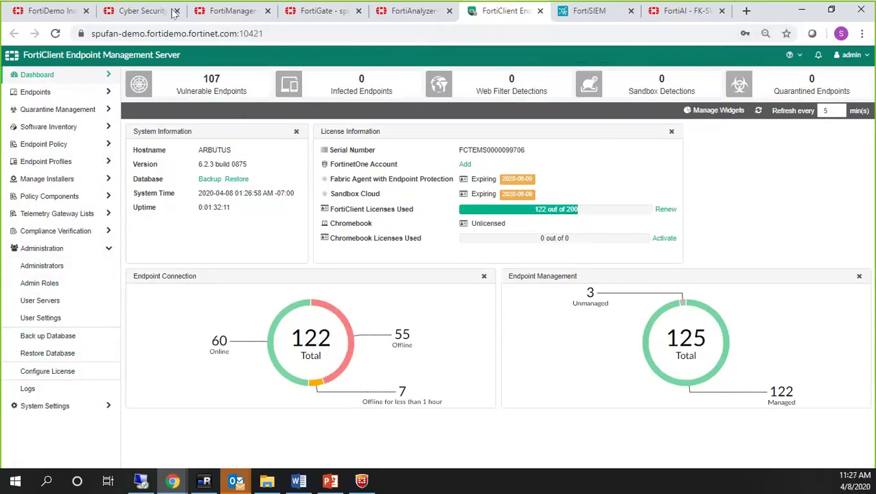
Check the FortiManager page, return to the FortiDemo Instances window and play the FortiAnalyzer: Incident response video tutorial in full screen.
left_click(228, 16)
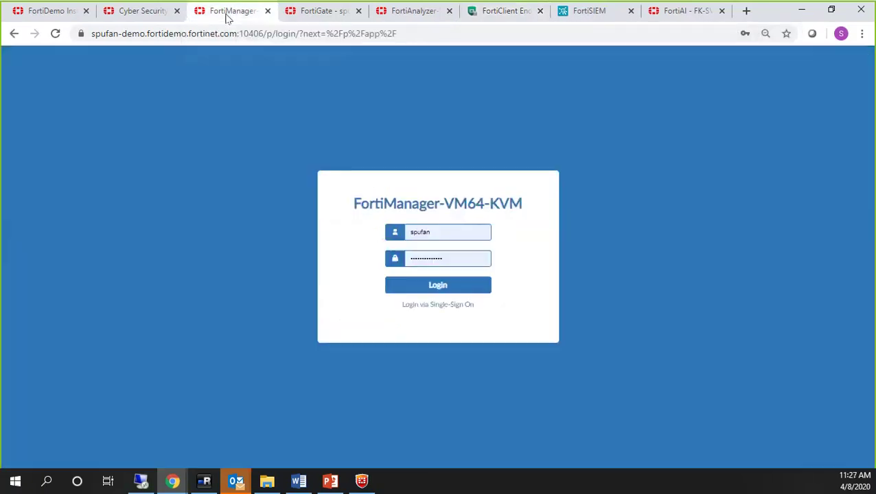
left_click(184, 485)
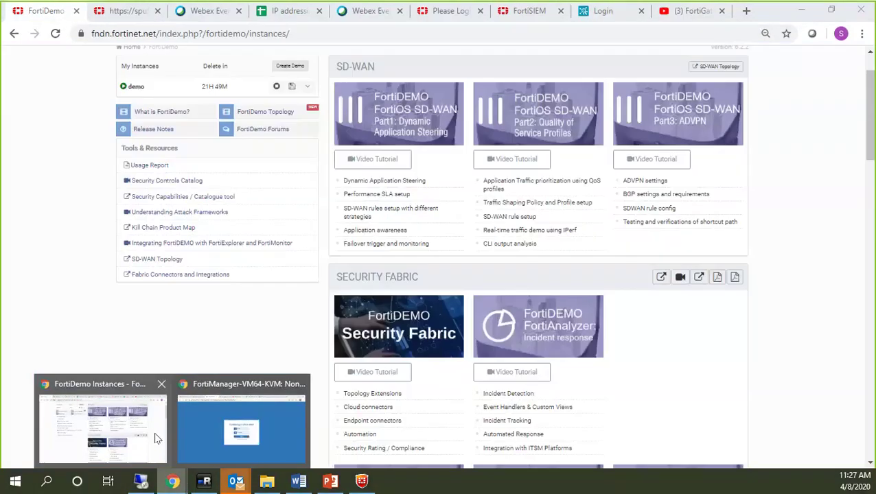
left_click(157, 439)
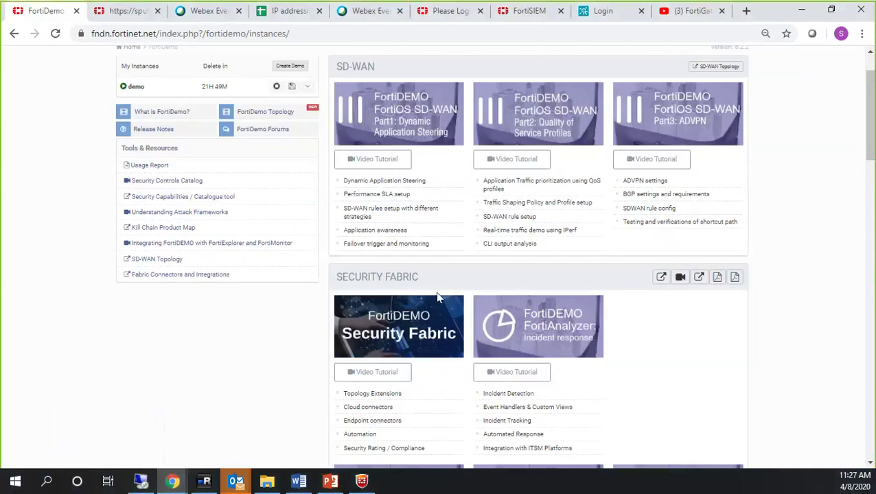
mouse_move(485, 331)
left_click(527, 374)
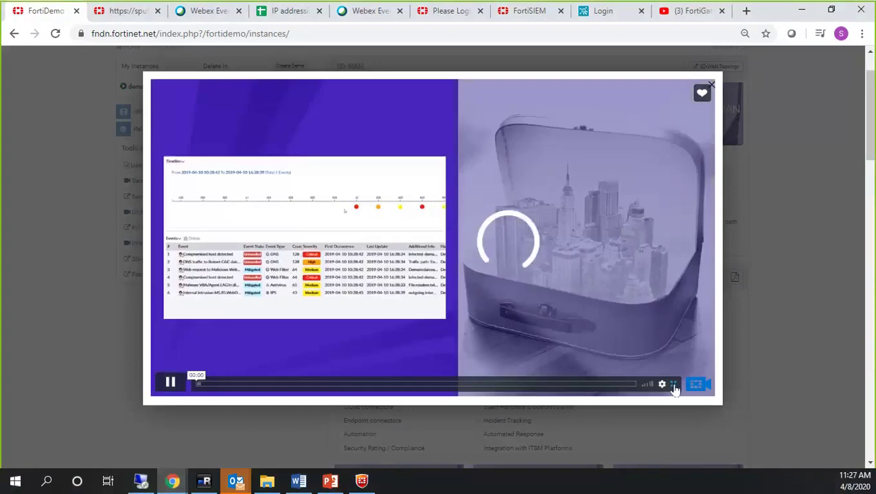
left_click(673, 385)
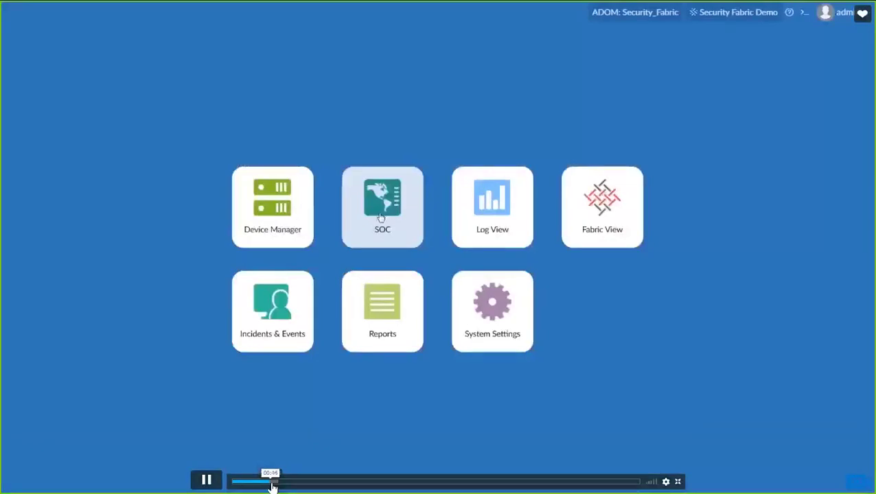
Pause the incident response tutorial at the FortiAnalyzer home screen, then resume it and watch through the Incident Detection section and Event Handler List.
left_click(206, 482)
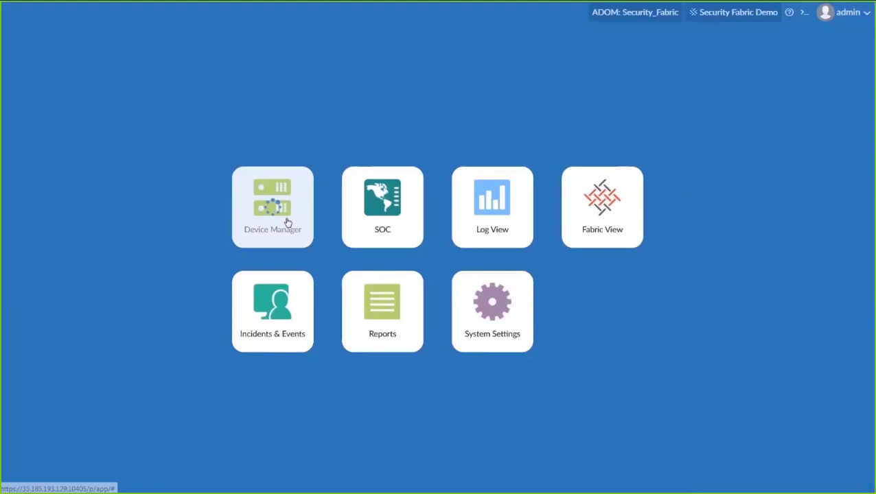
mouse_move(655, 61)
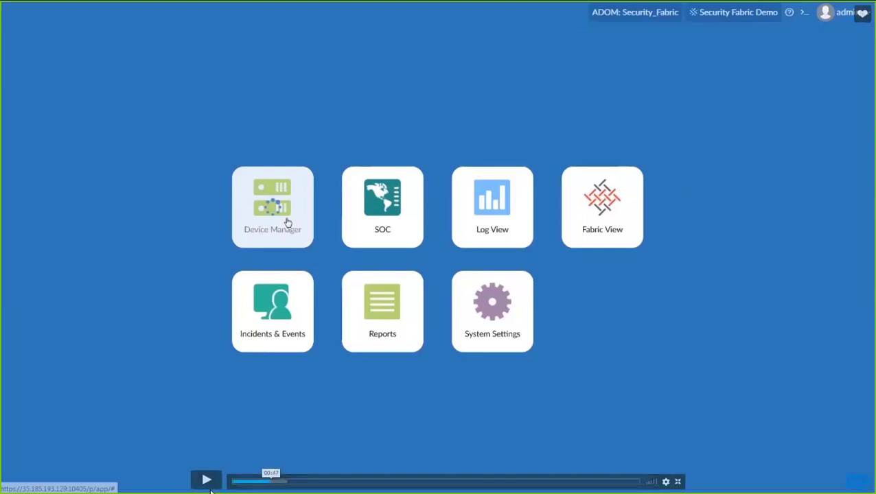
left_click(203, 482)
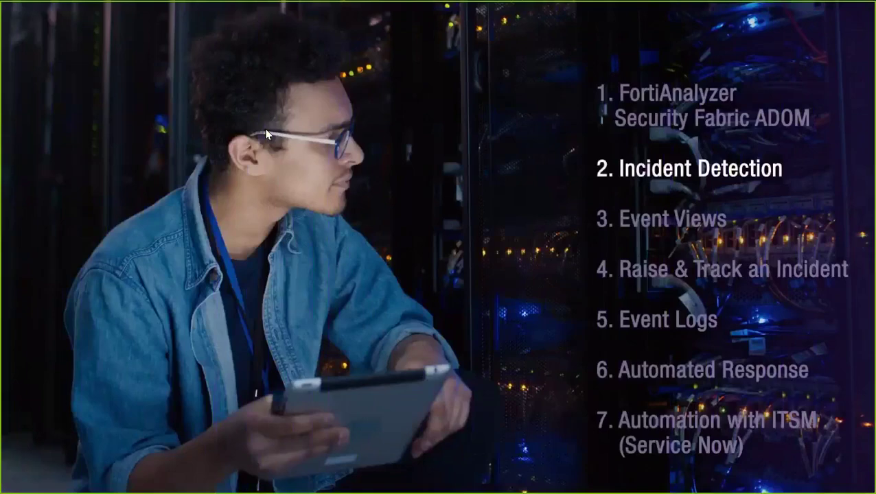
mouse_move(362, 120)
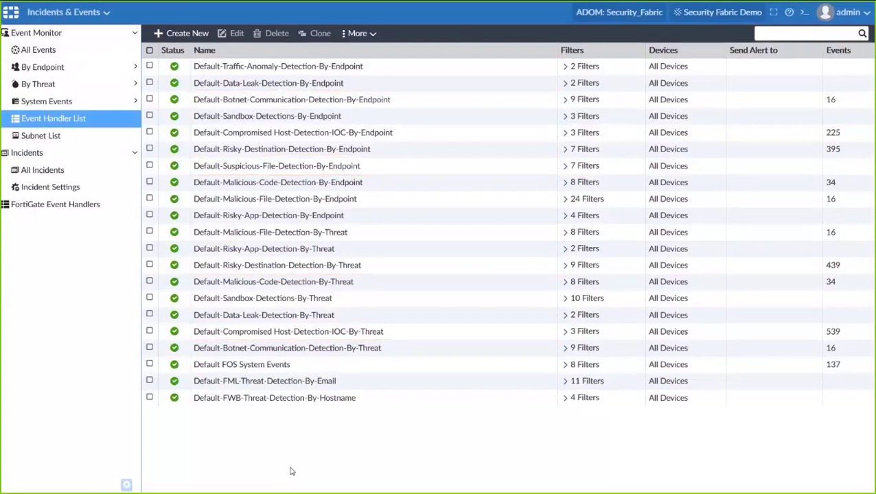
mouse_move(290, 471)
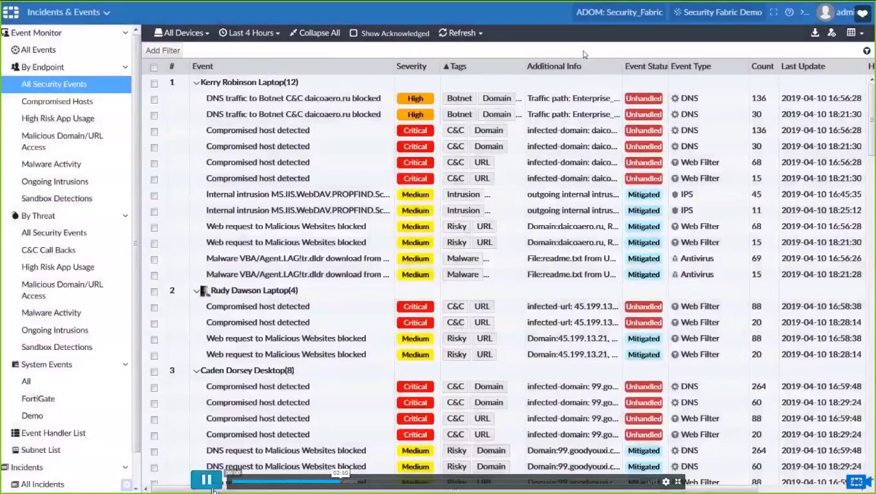
Pause the tutorial at the By Endpoint All Security Events view to examine the events, then resume playback.
left_click(206, 480)
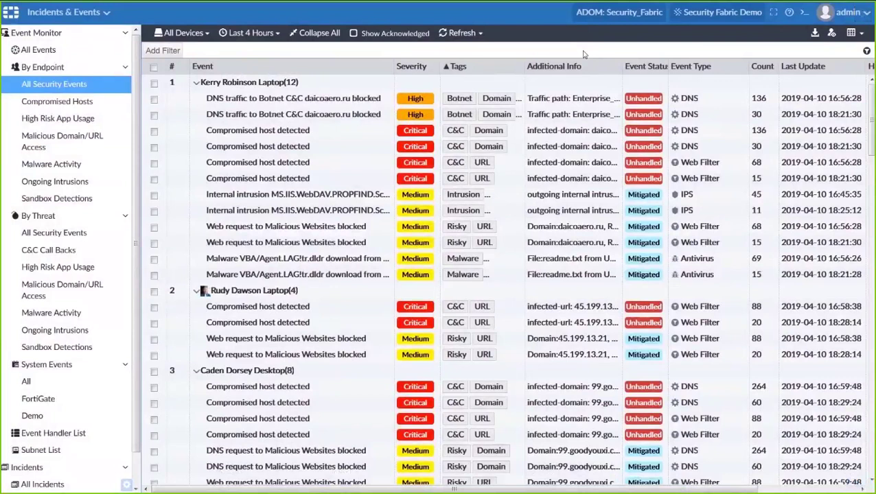
mouse_move(376, 484)
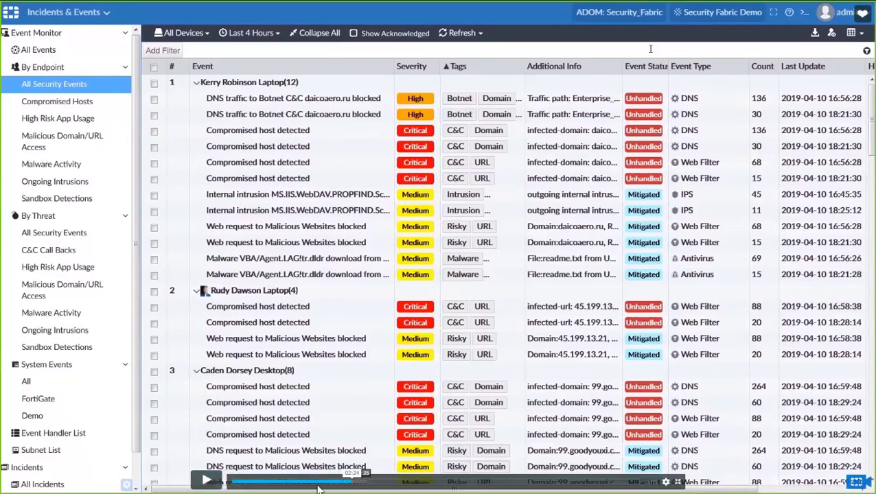
left_click(206, 480)
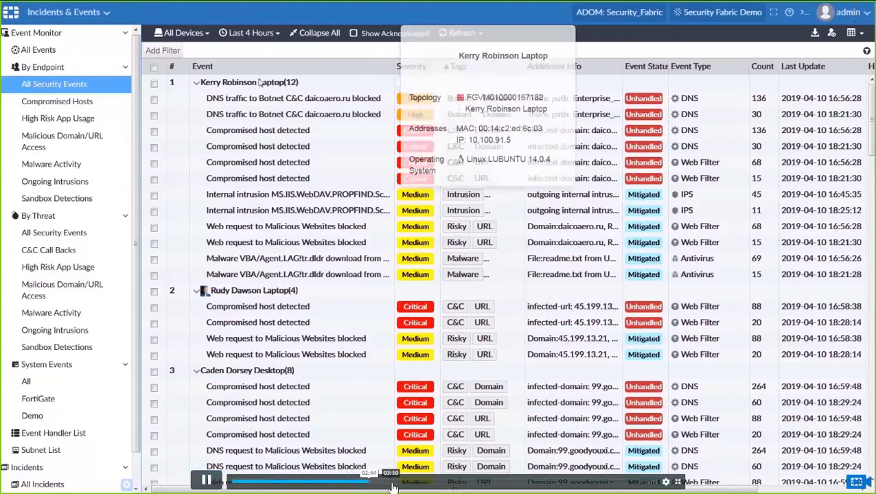
Skip the tutorial forward in stages through event views, incident creation, FortiGate event handlers and automation to the ITSM connectors part at about 06:57.
left_click(432, 483)
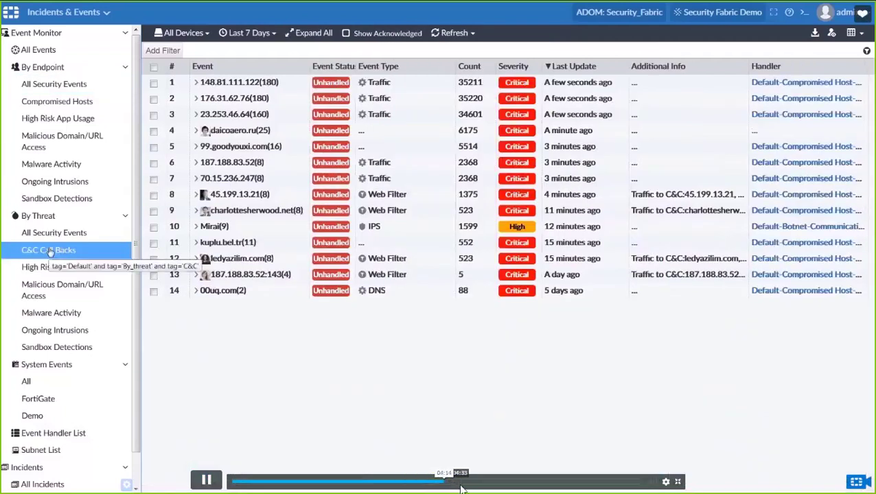
left_click(432, 483)
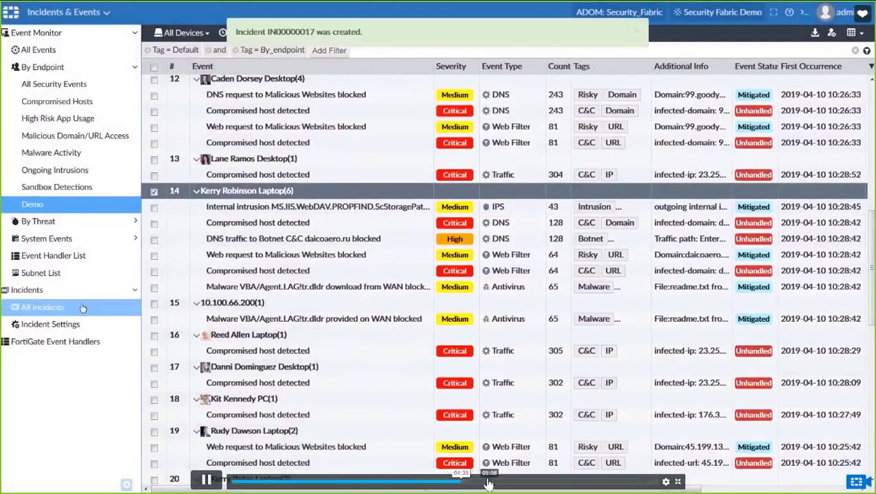
left_click(510, 483)
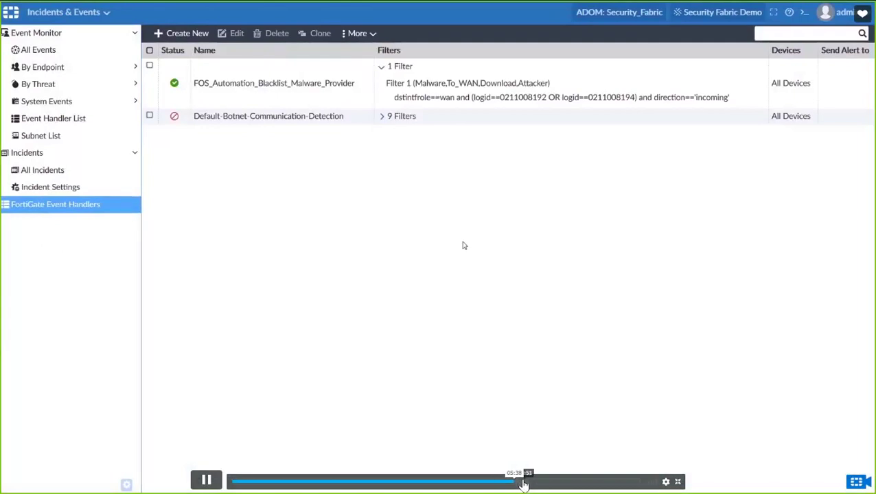
left_click(536, 486)
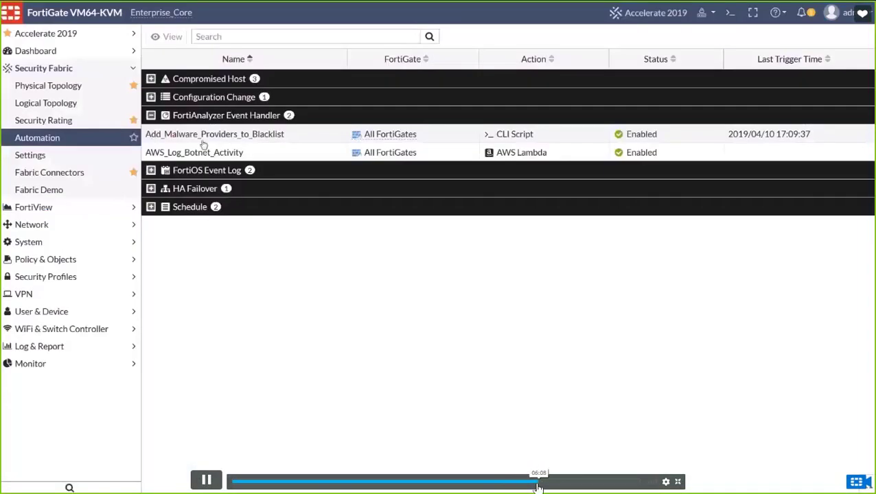
left_click(558, 486)
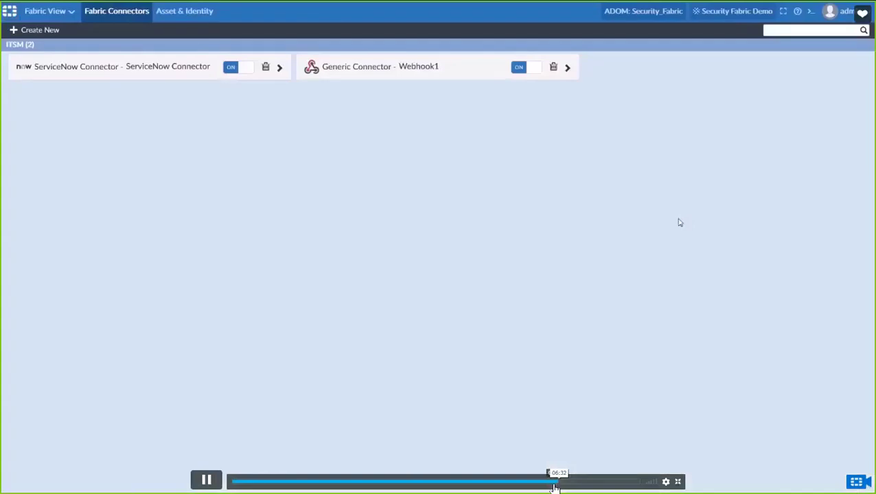
left_click(581, 486)
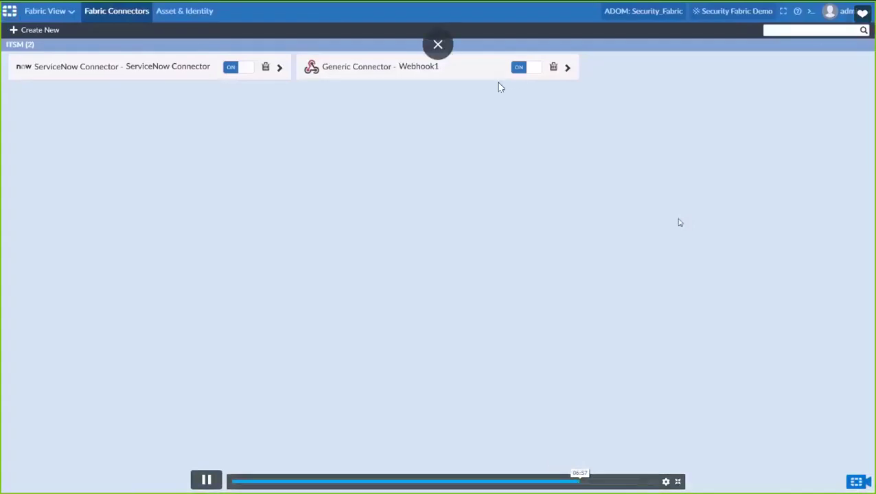
Leave and re-enter full screen for the tutorial's incident details, skip ahead to the Web Filter part at about 07:44, and close the video.
key("Escape")
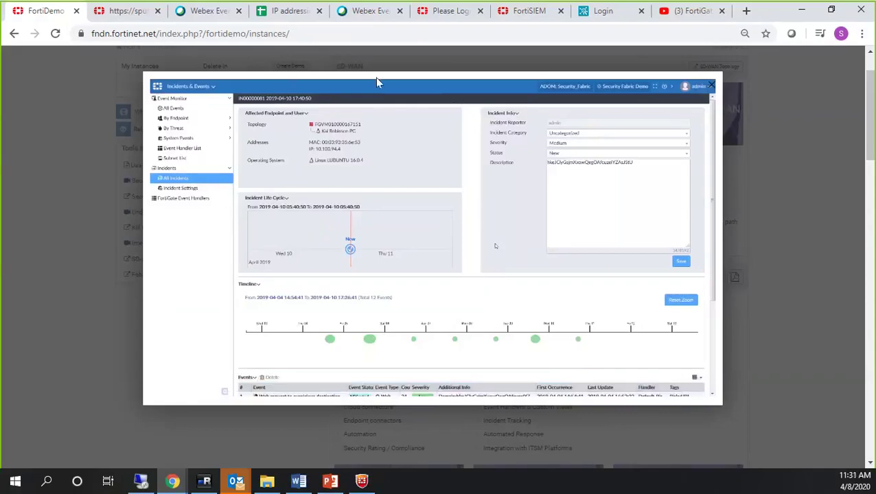
mouse_move(372, 102)
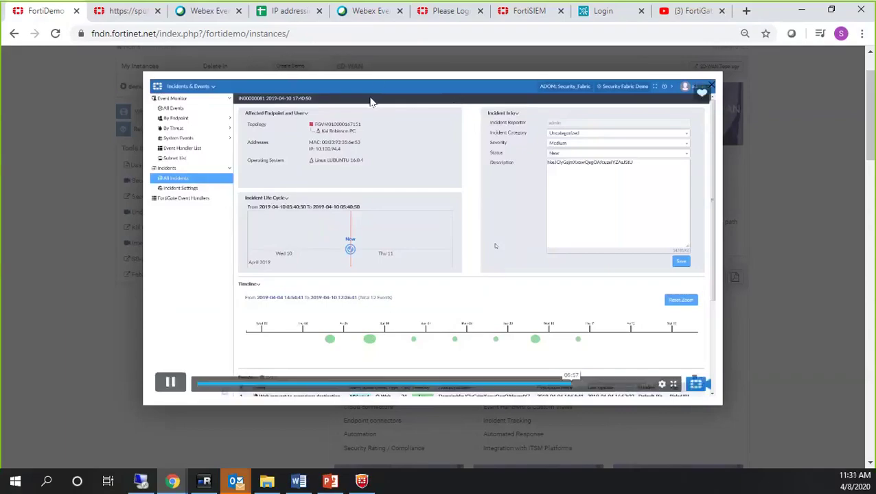
left_click(674, 384)
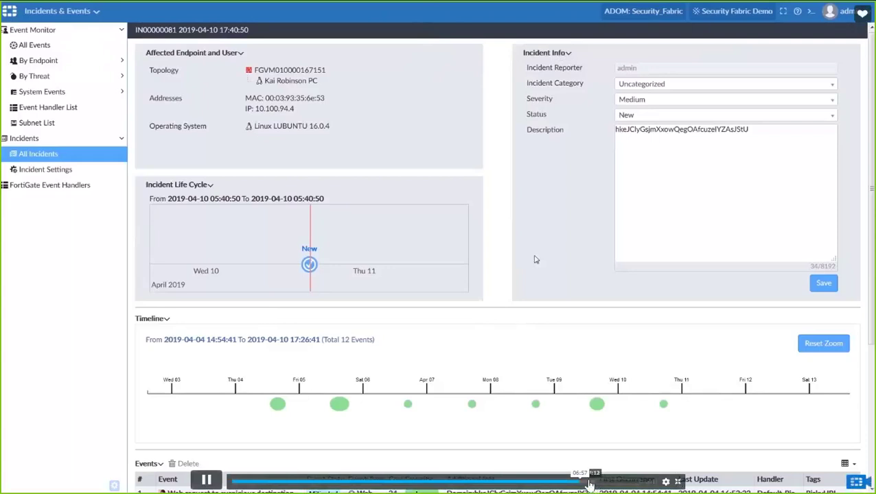
left_click(615, 483)
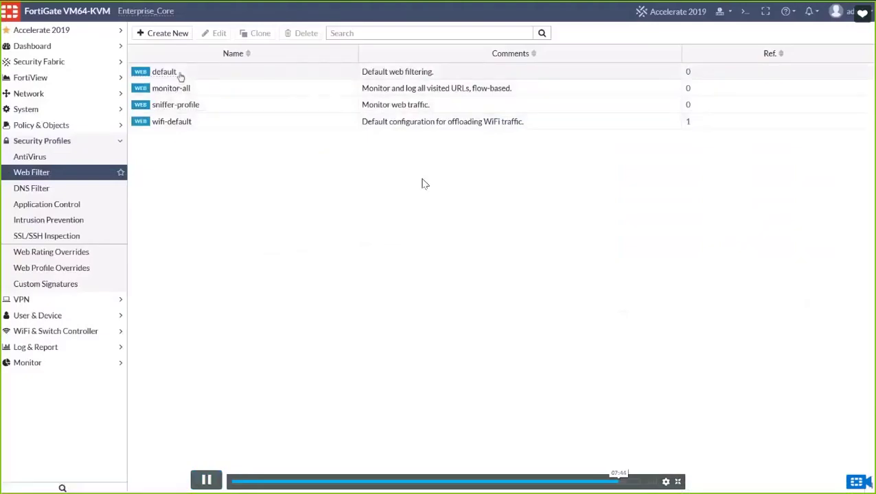
key("Escape")
left_click(711, 84)
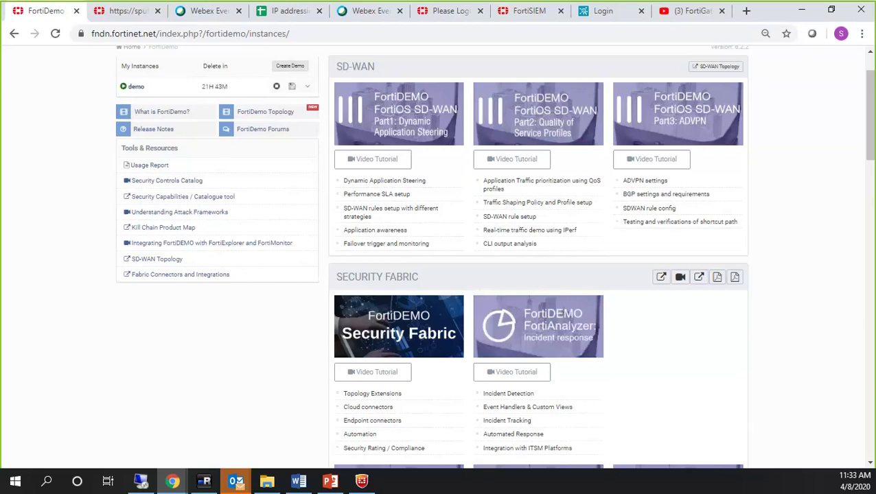
Switch to PowerPoint, show the Fortinet Secure SD-WAN slideshow and advance to the Security-Driven Networking slide.
left_click(267, 482)
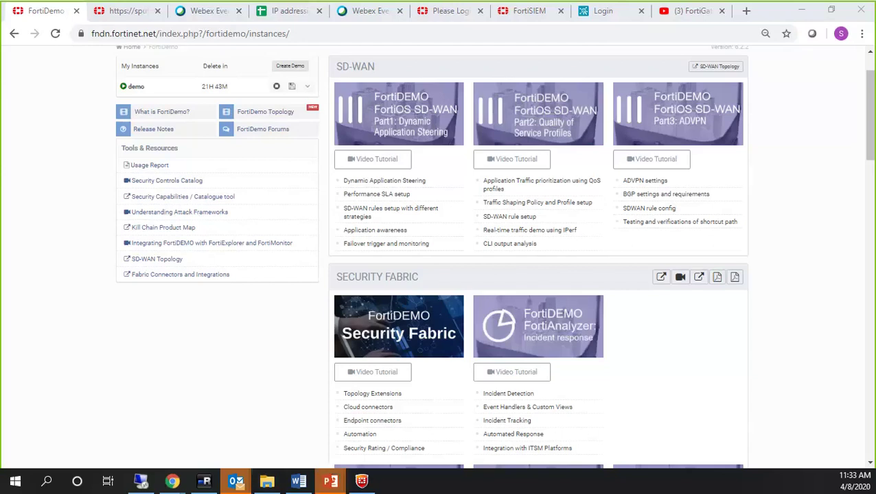
key("super+d")
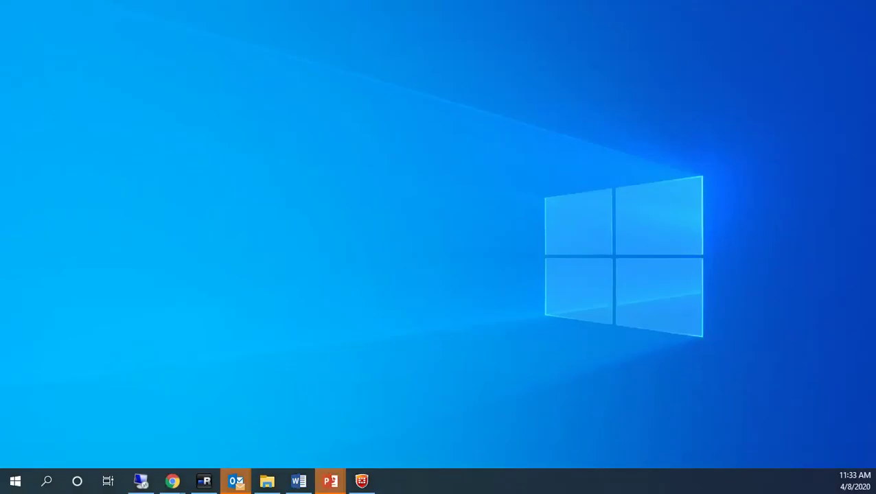
key("super+d")
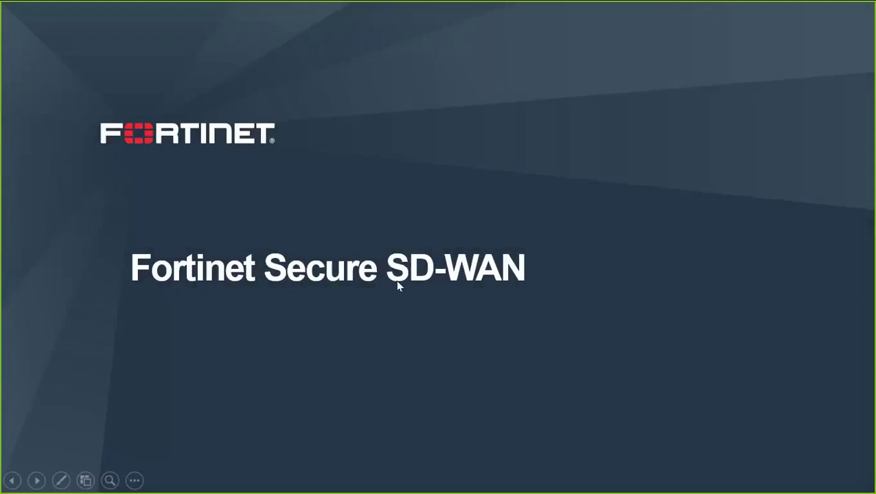
left_click(484, 320)
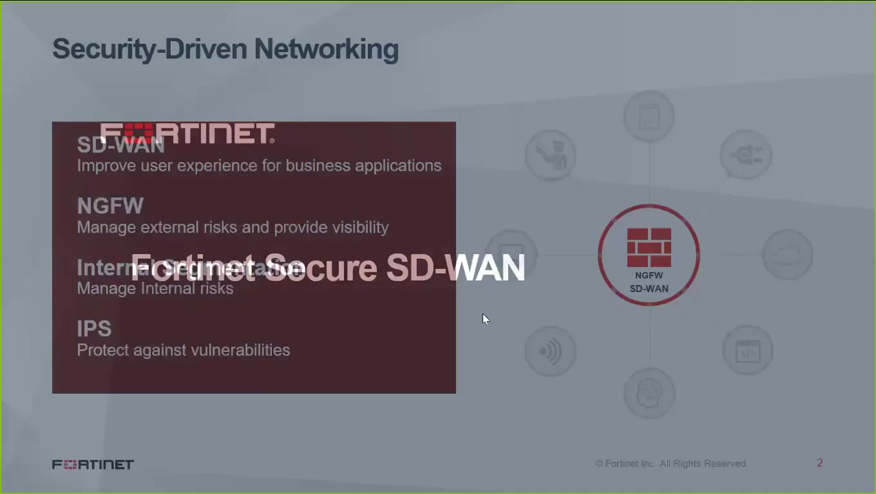